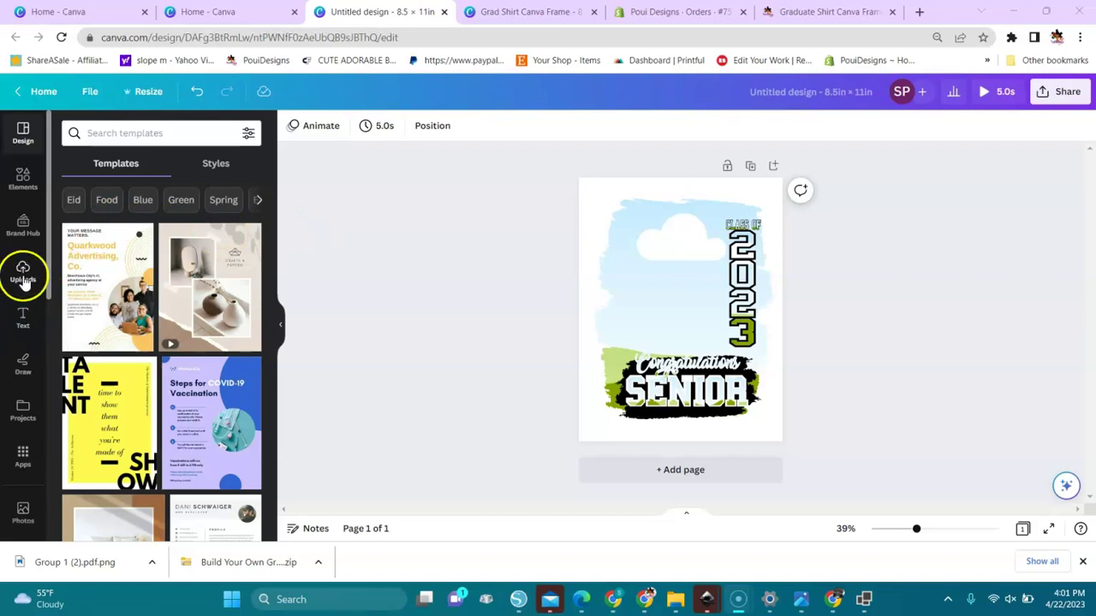
- Fill the brush-stroke photo frame with the uploaded portrait of the graduate in a navy gown and red tassel
click(23, 274)
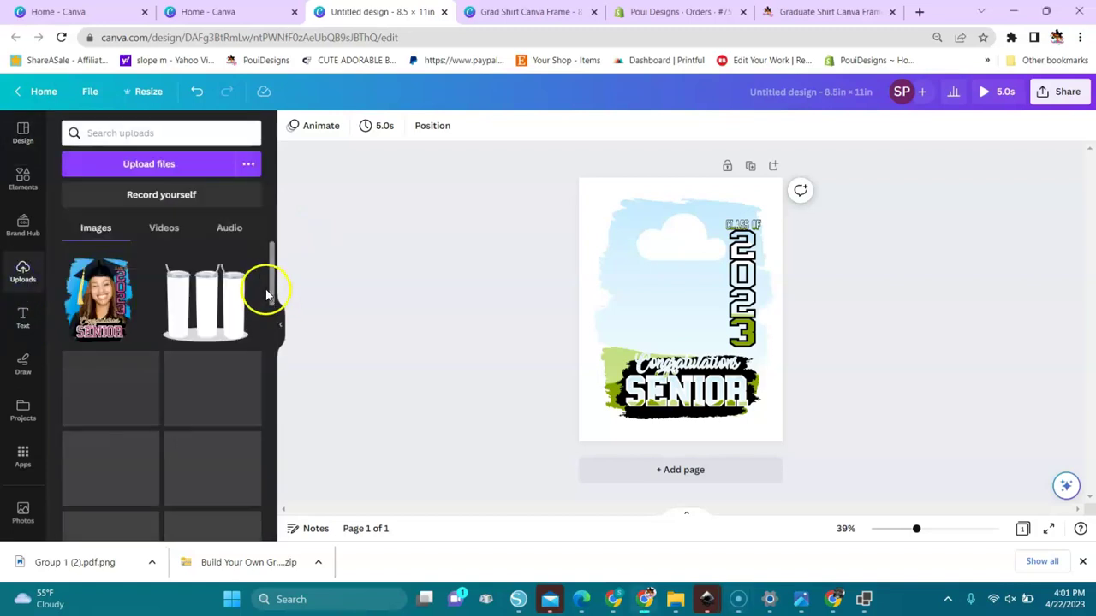
drag(274, 286, 263, 528)
drag(264, 484, 271, 490)
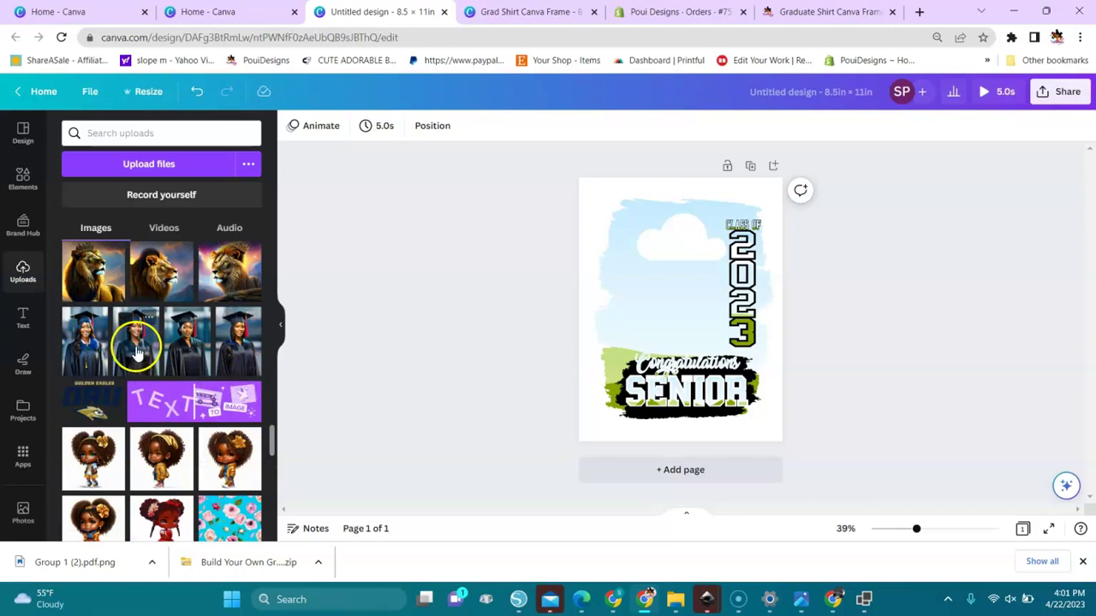
click(238, 365)
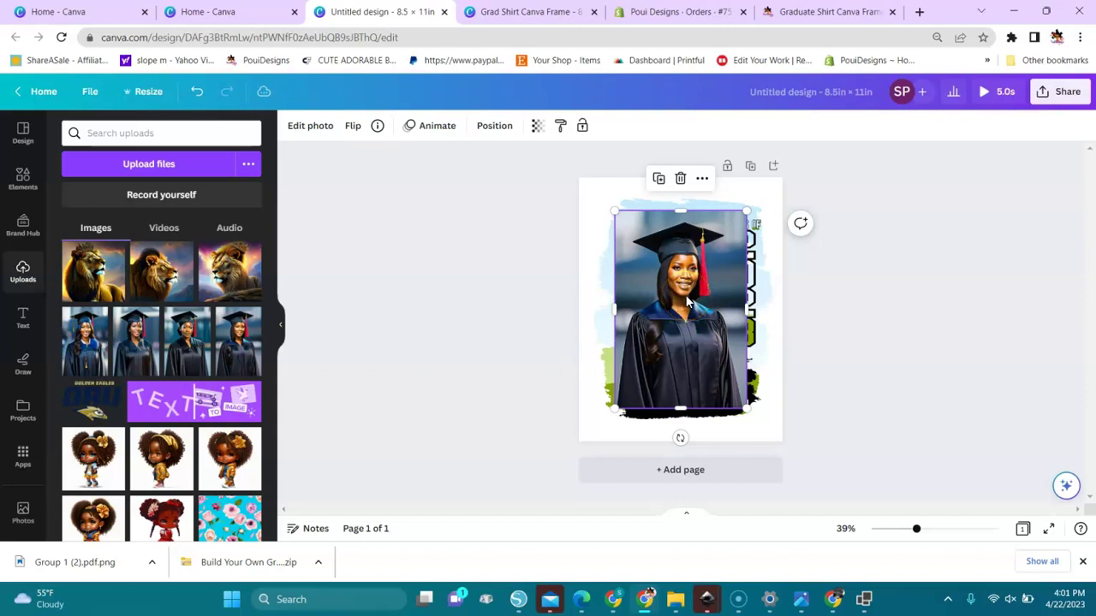
drag(682, 297, 722, 292)
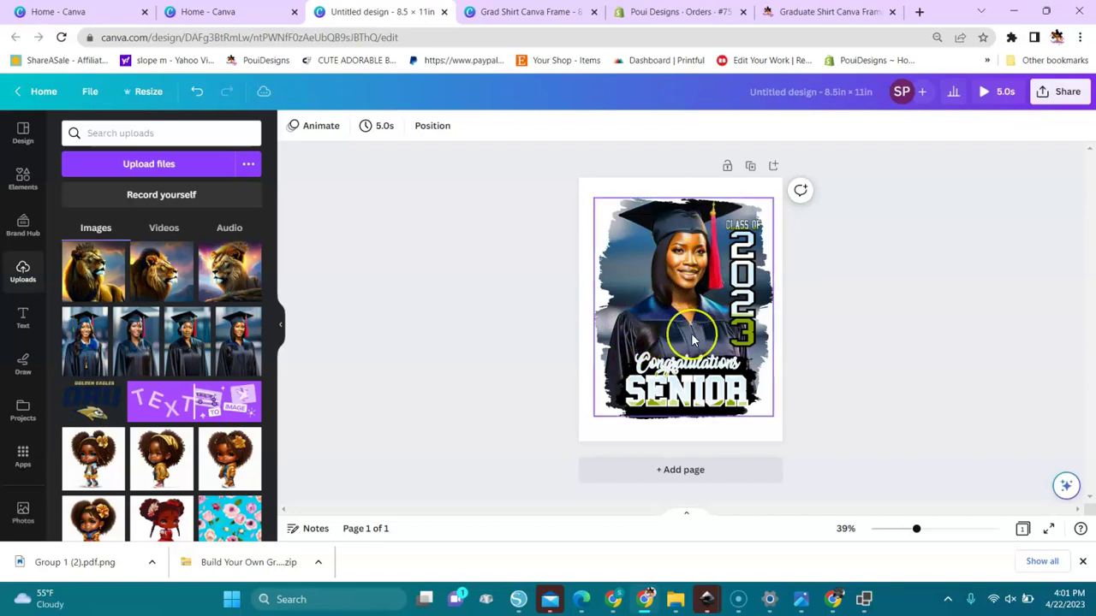
- Try the brand palette's two pinks and blue as solid colours on the "Congratulations" lettering
click(690, 359)
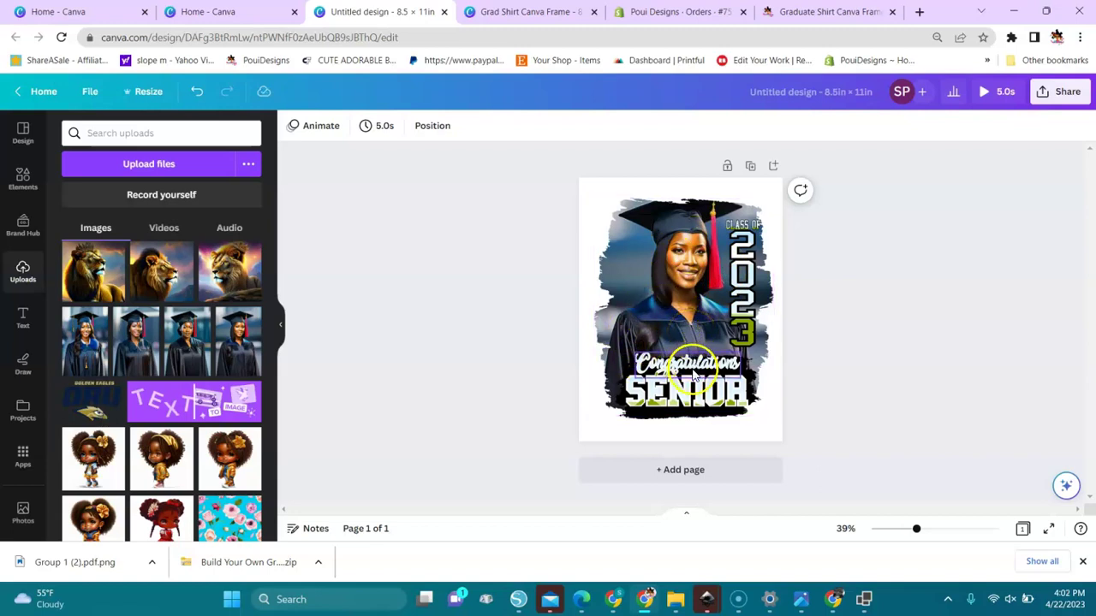
click(699, 370)
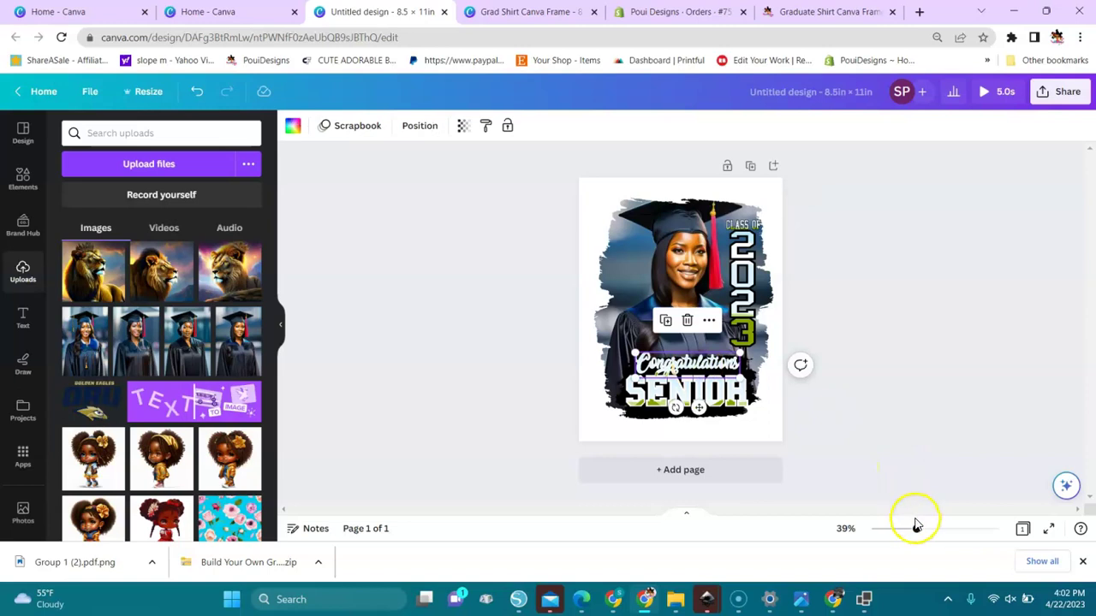
mouse_move(917, 531)
mouse_down()
mouse_move(940, 532)
mouse_move(931, 528)
mouse_up()
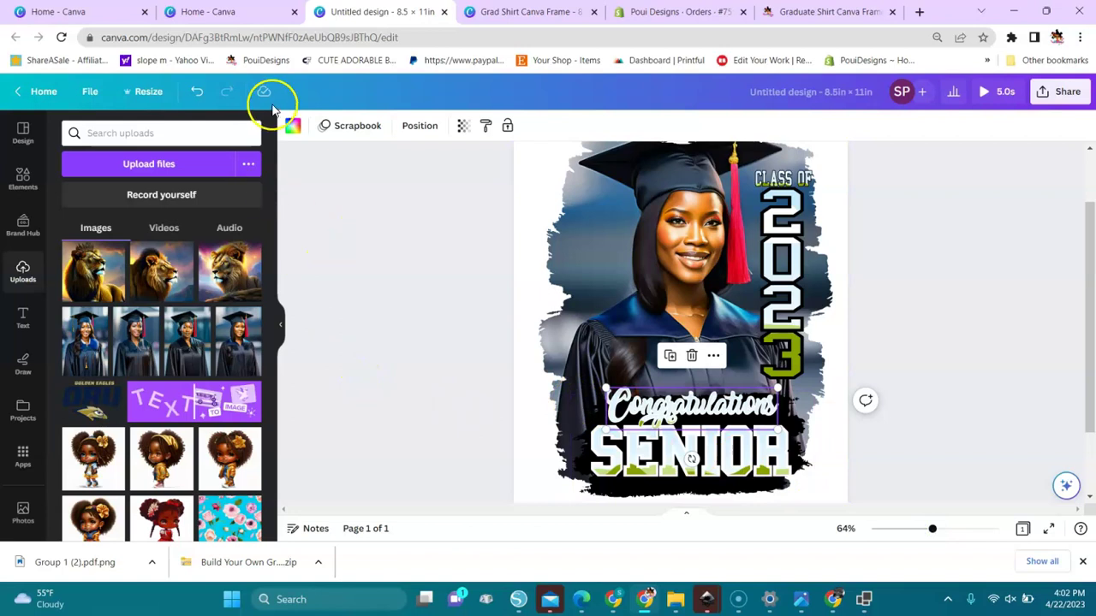
click(290, 127)
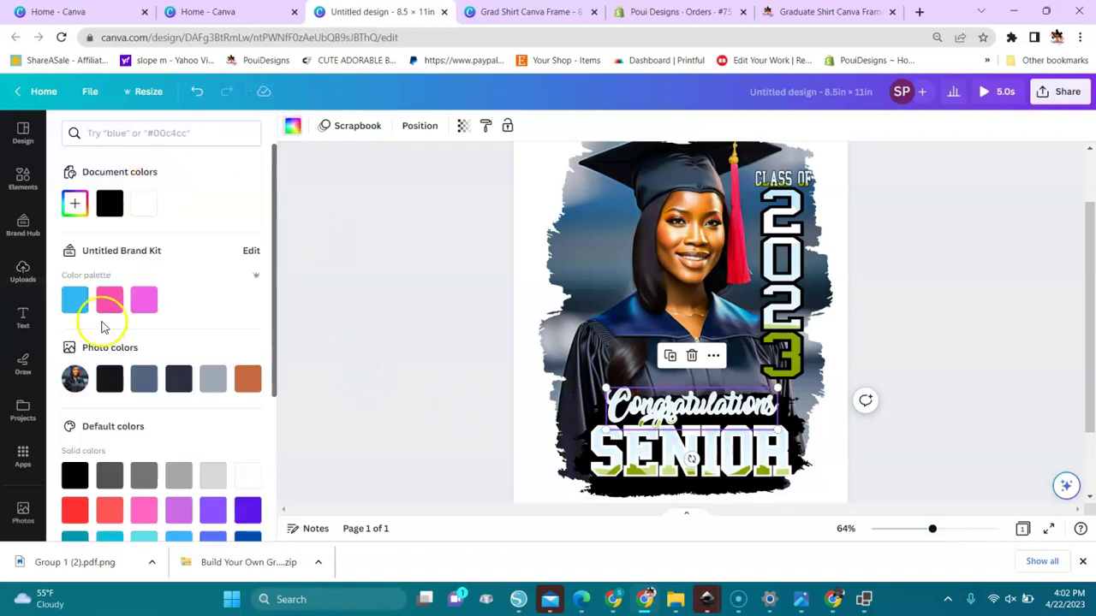
click(115, 300)
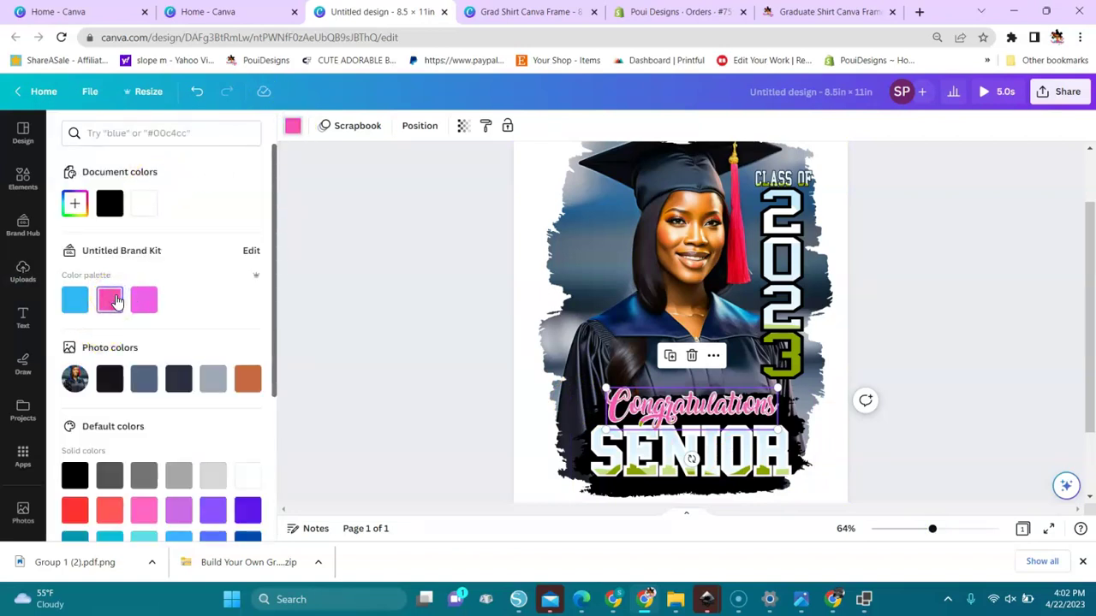
click(148, 300)
click(71, 304)
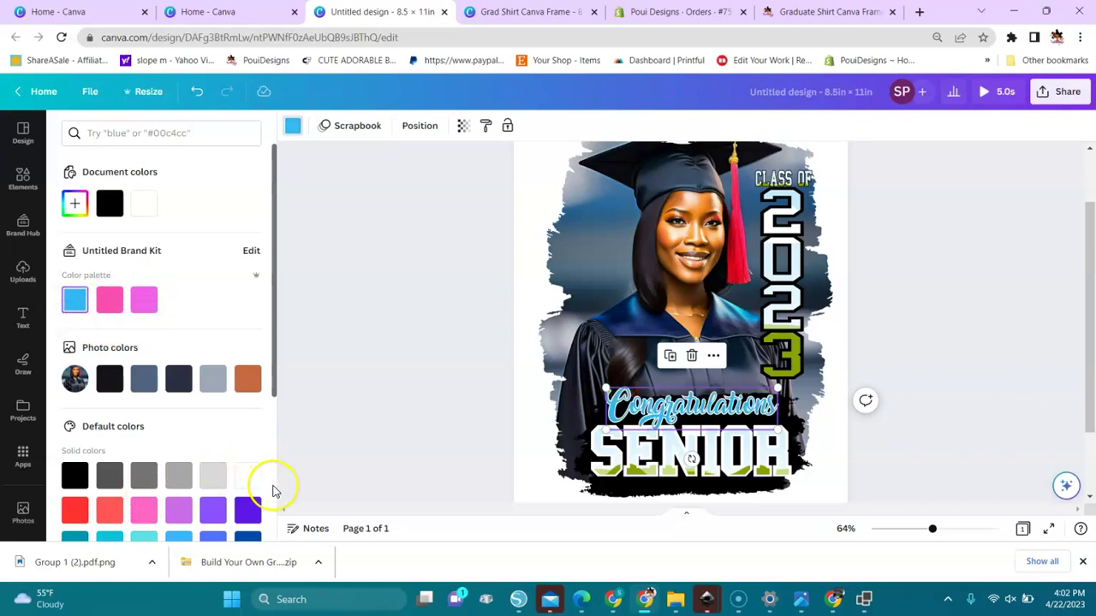
- Try several preset gradients on the "Congratulations" lettering, ending with the teal-to-green one
scroll(272, 490, down, 3)
click(143, 443)
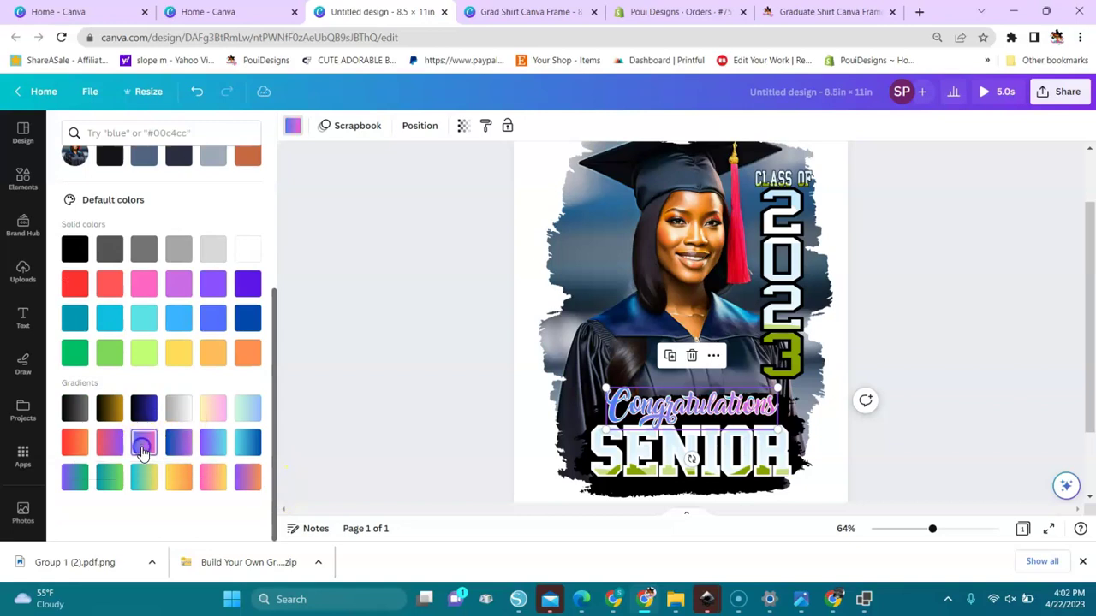
click(144, 477)
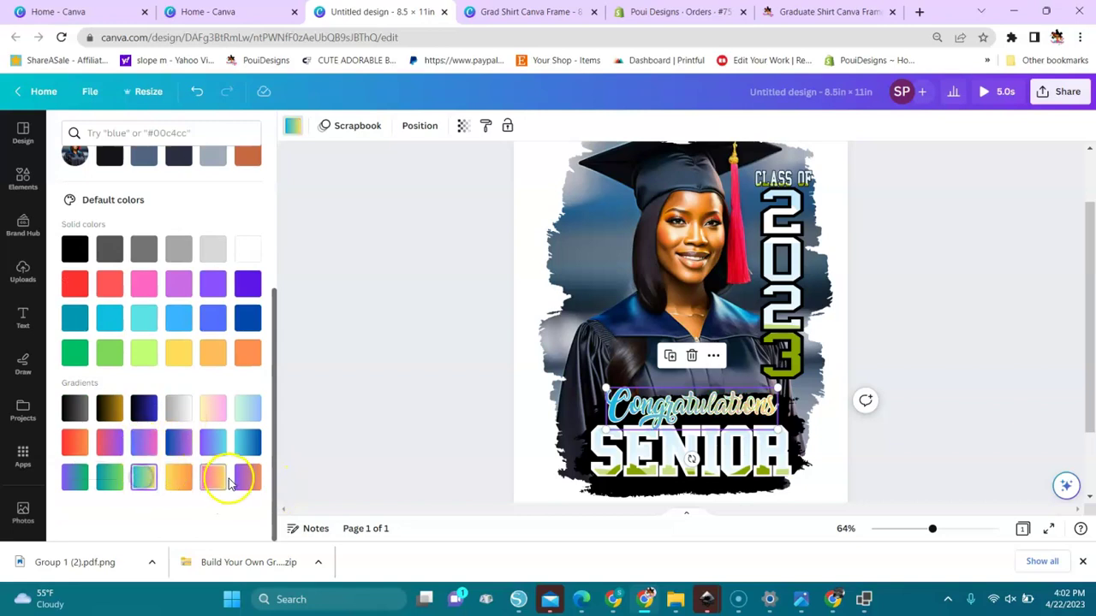
click(207, 481)
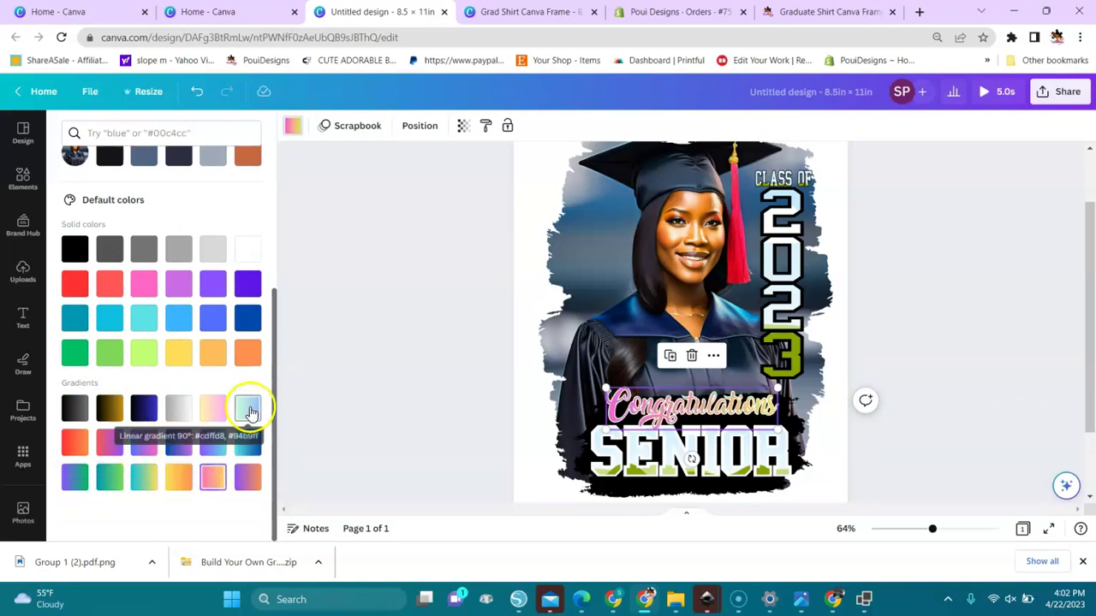
click(247, 408)
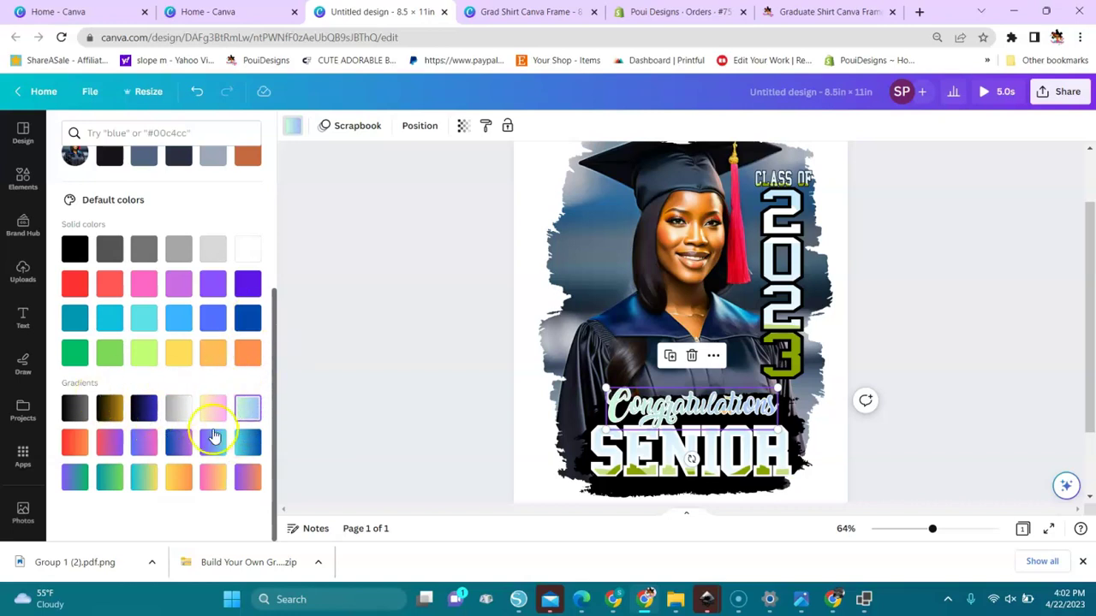
click(112, 443)
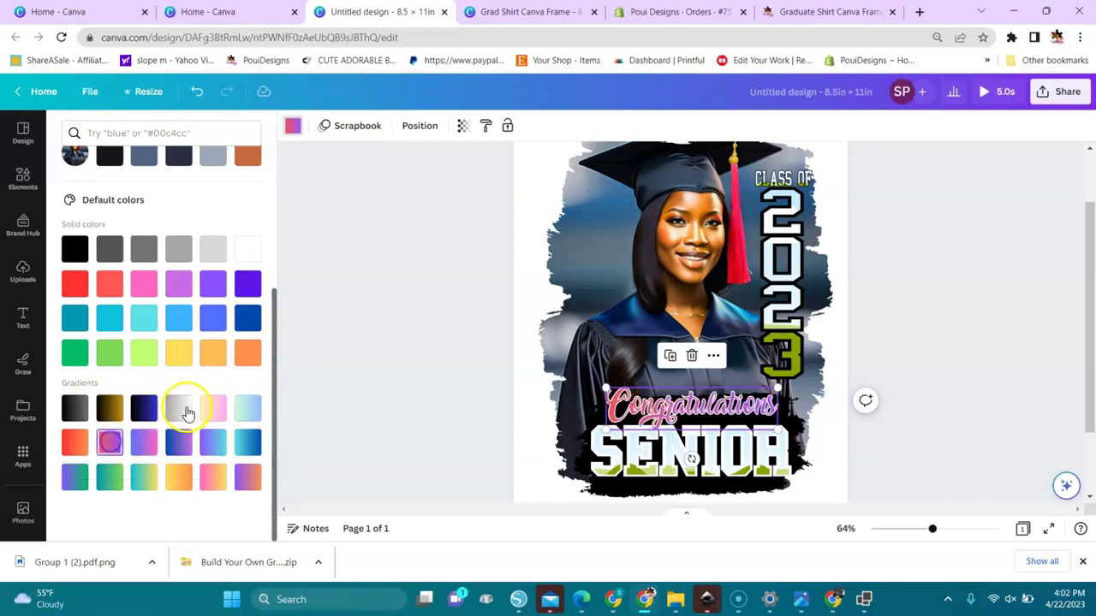
click(146, 408)
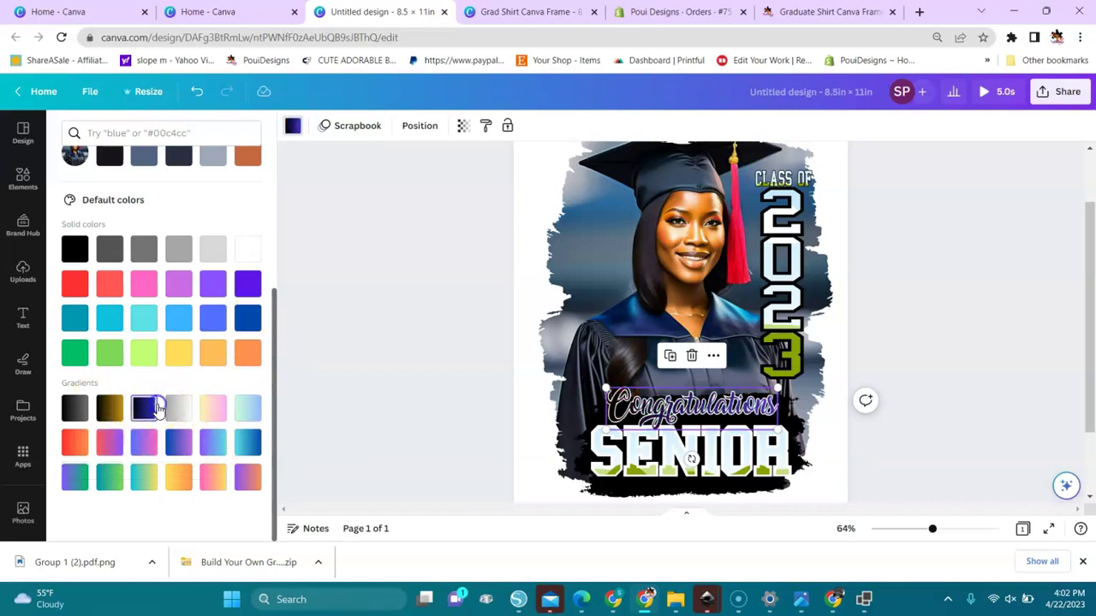
click(107, 489)
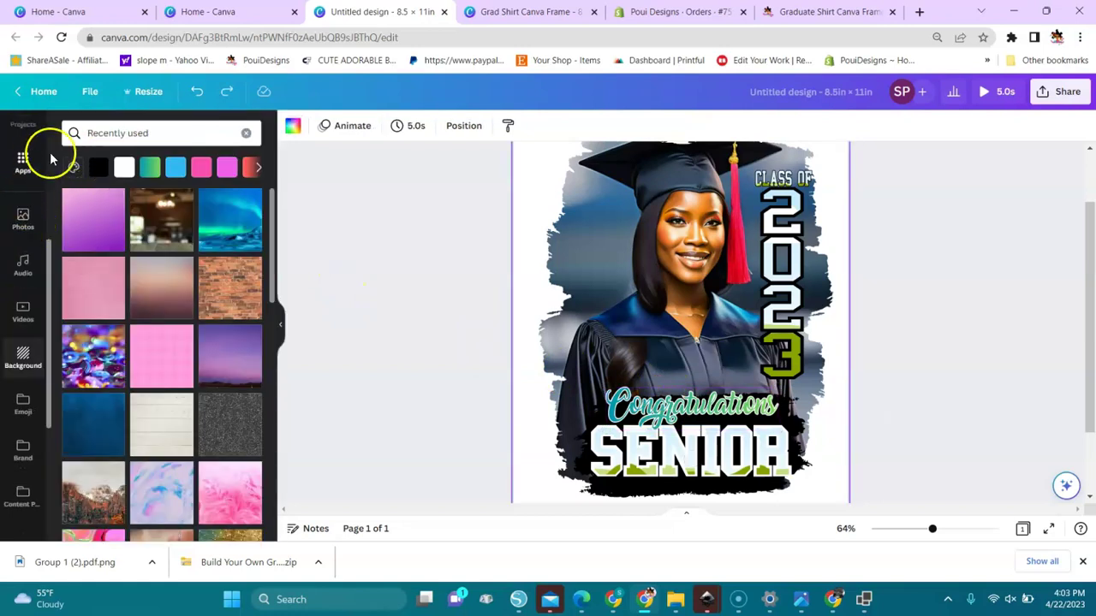
- Search the elements library for "glitter background" and show all matching photos
scroll(34, 154, up, 4)
click(22, 164)
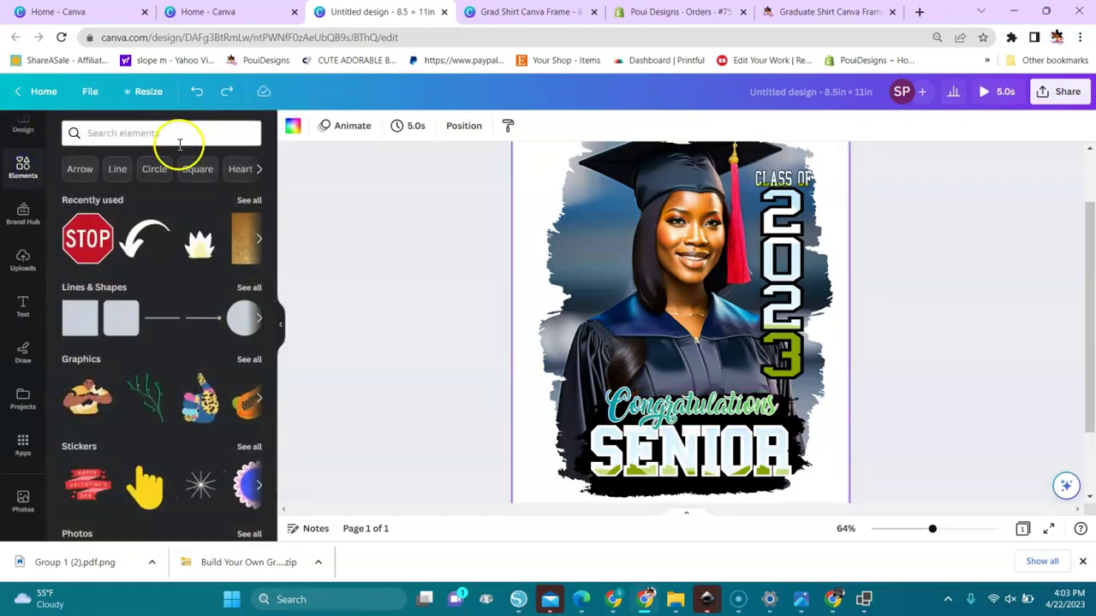
click(213, 139)
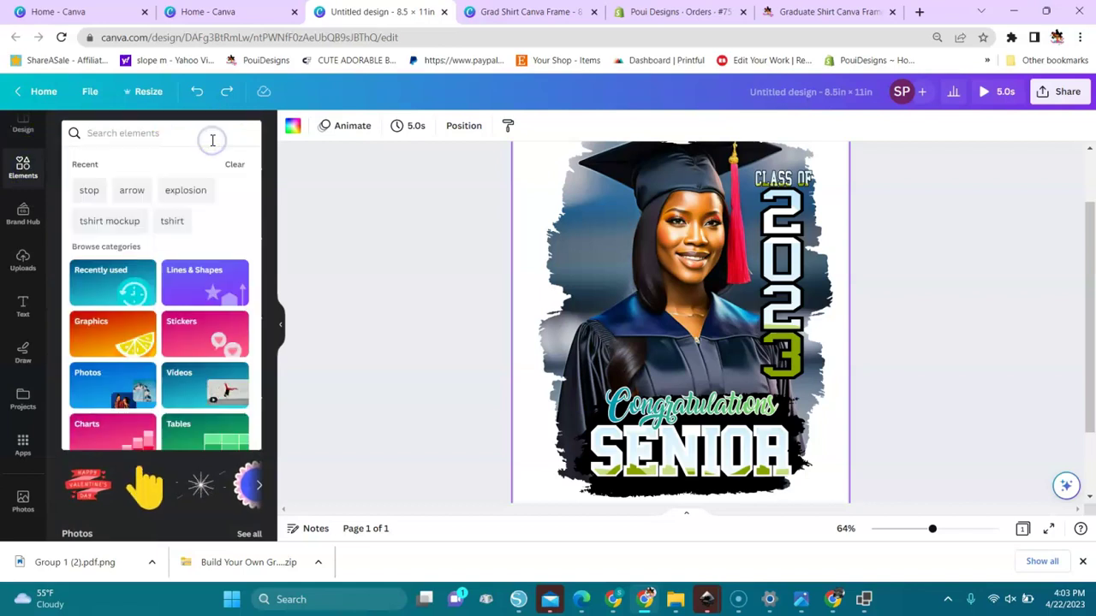
text(glitter)
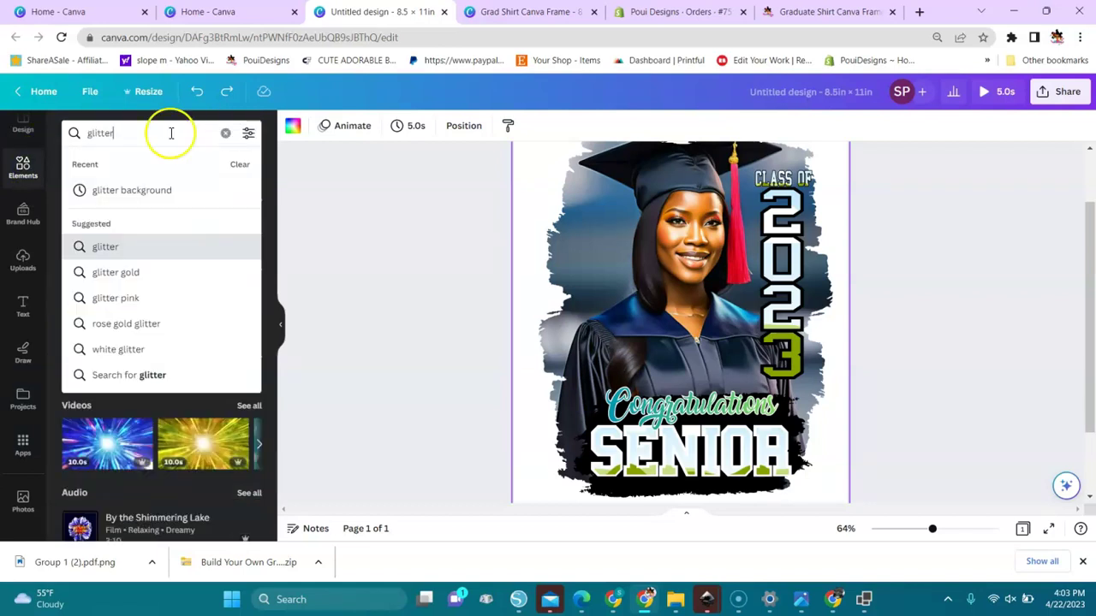
click(139, 191)
click(99, 237)
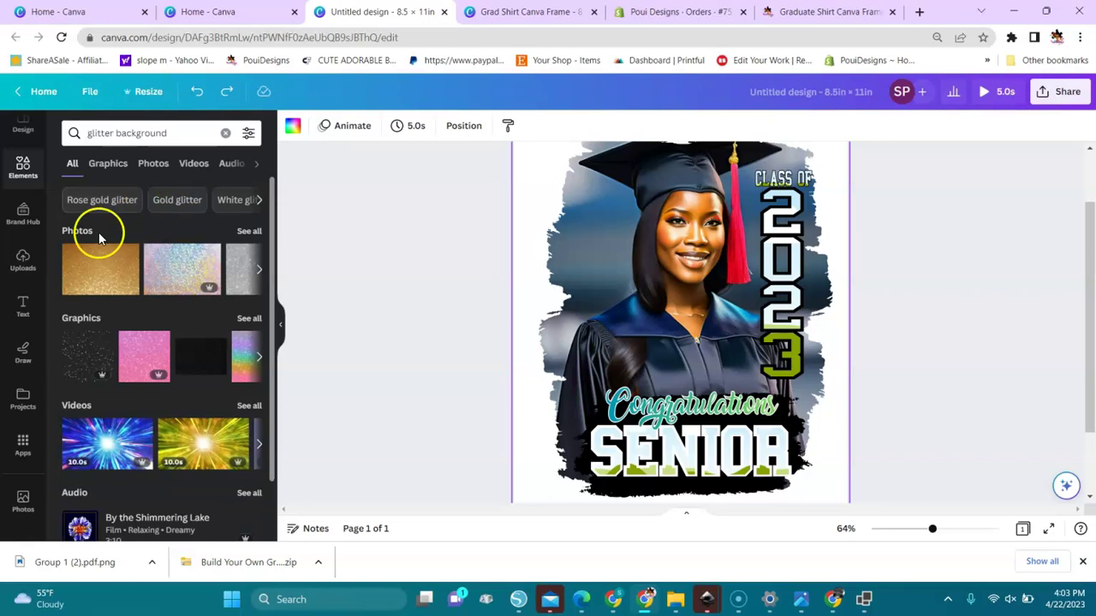
click(248, 231)
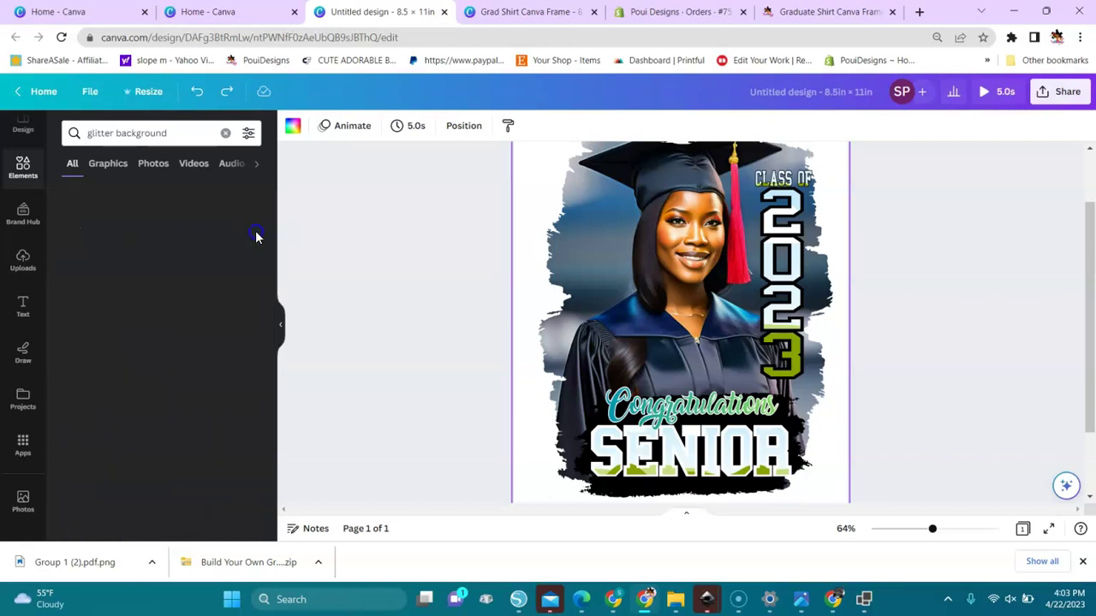
- Add the gold glitter photo and fill the "Congratulations" lettering with it
drag(271, 233, 265, 257)
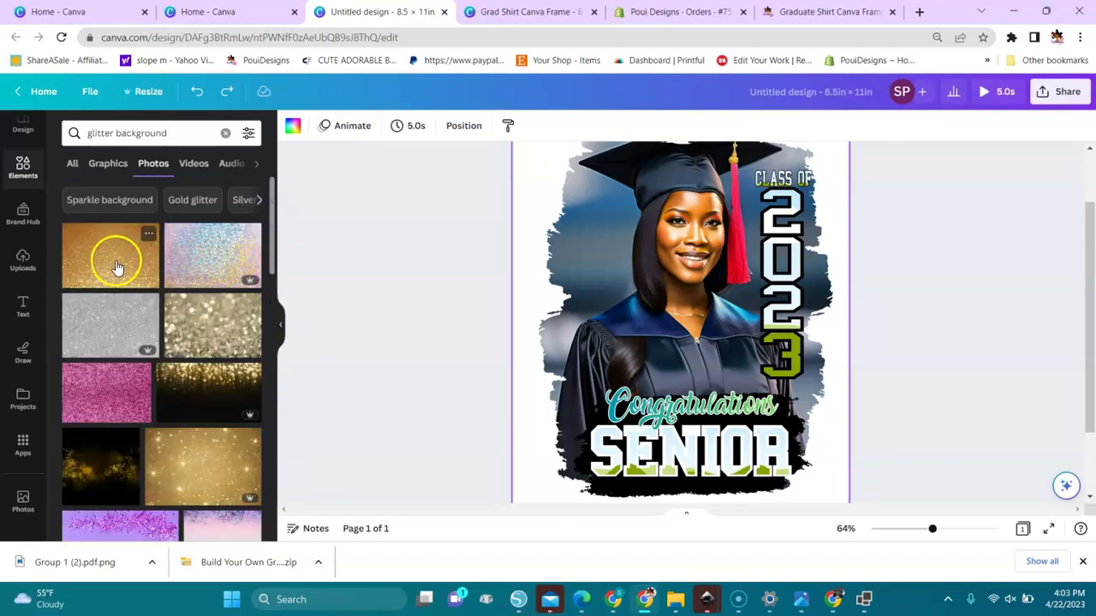
click(116, 265)
drag(687, 332, 689, 402)
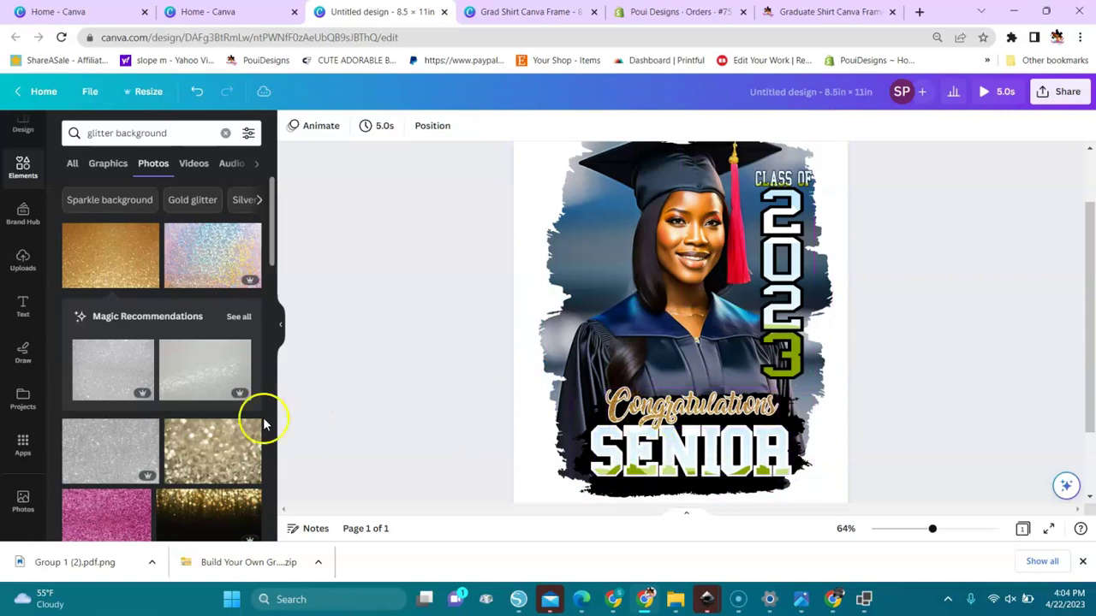
- Find the pink glitter photo and fill the "SENIOR" lettering with it
drag(273, 259, 273, 318)
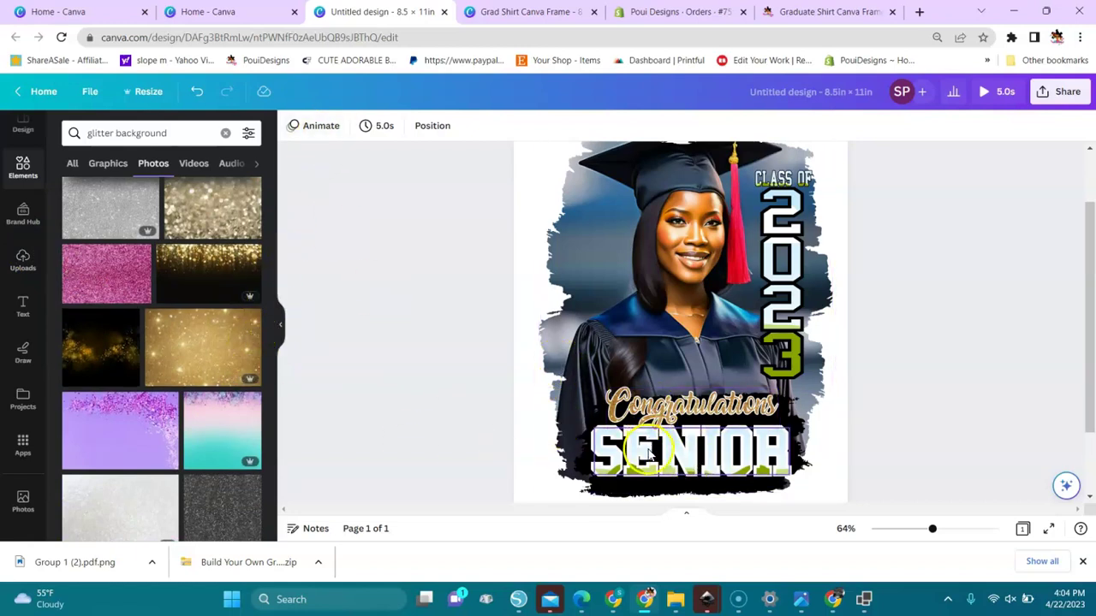
click(648, 463)
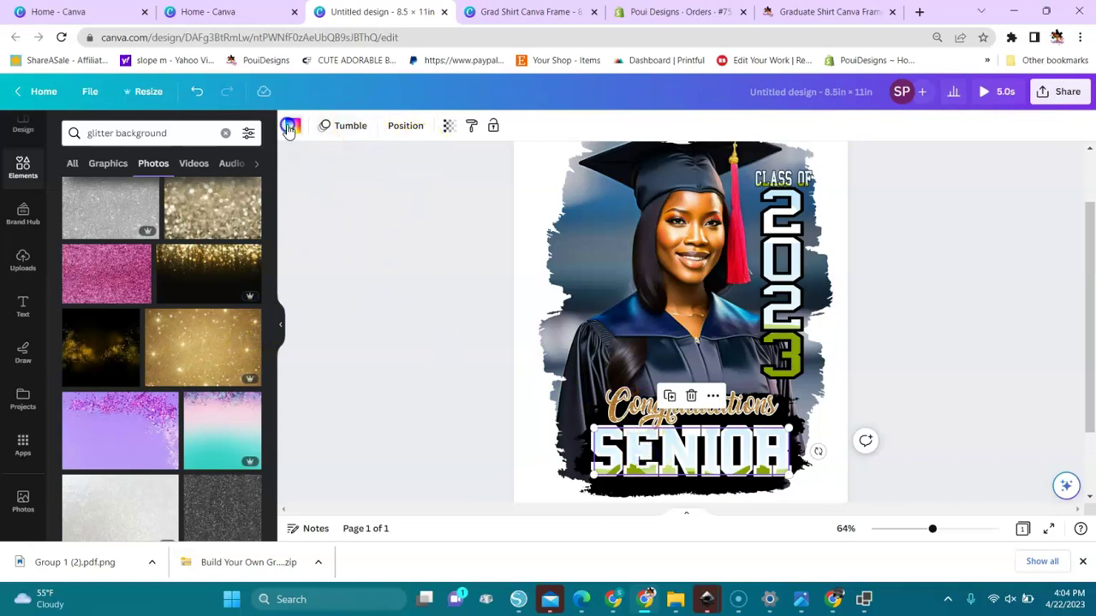
click(290, 126)
click(293, 126)
drag(271, 326, 270, 416)
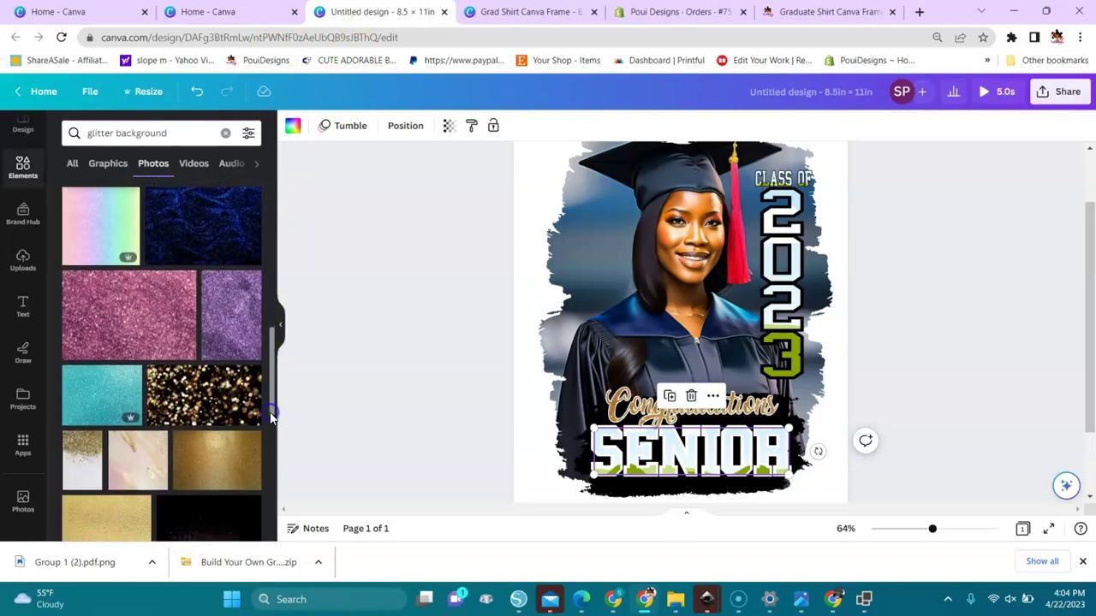
drag(131, 333, 608, 447)
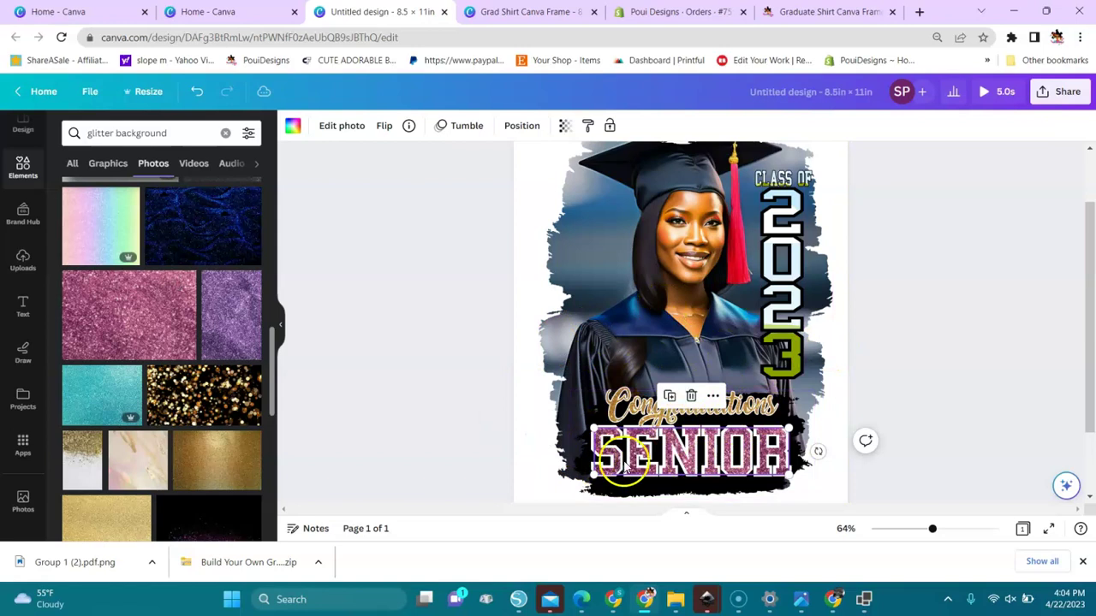
click(842, 482)
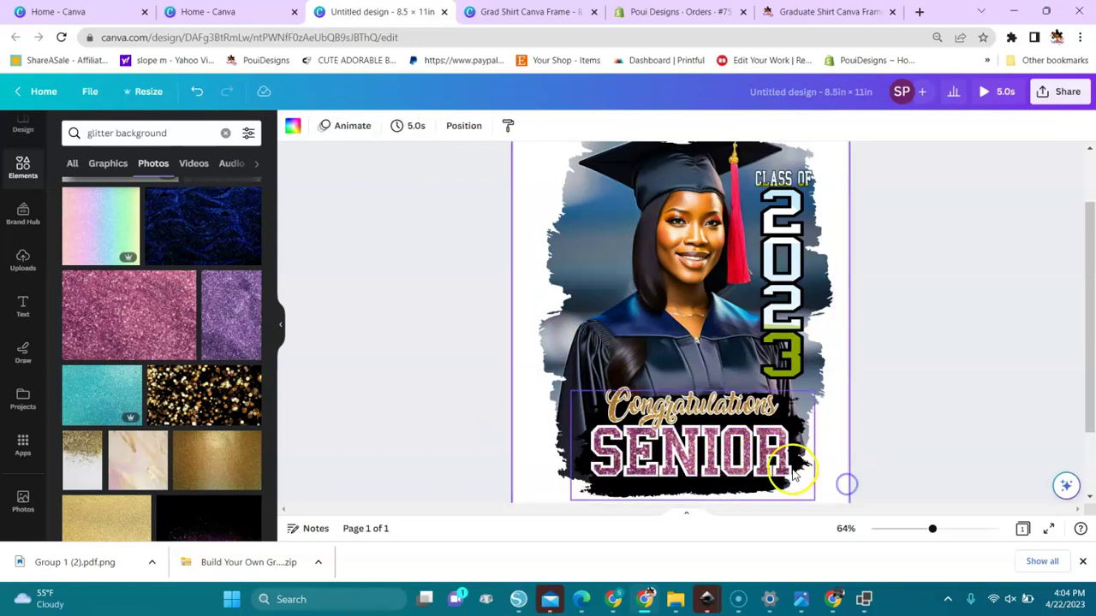
- Shift the glitter-filled "SENIOR" lettering off its white outline, and undo the move
drag(933, 531, 956, 530)
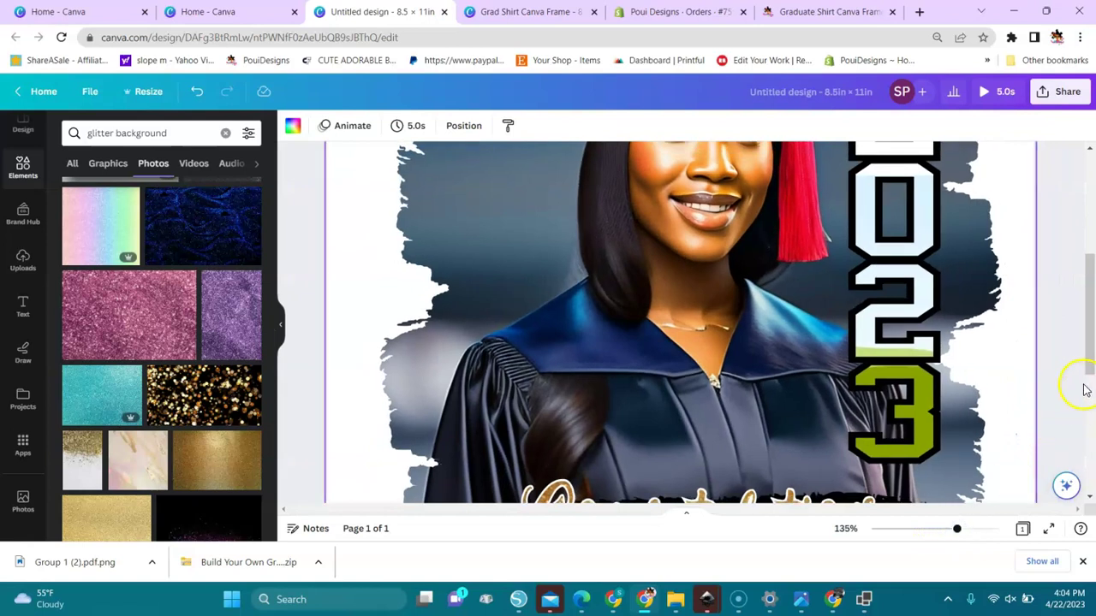
drag(1086, 367, 1088, 428)
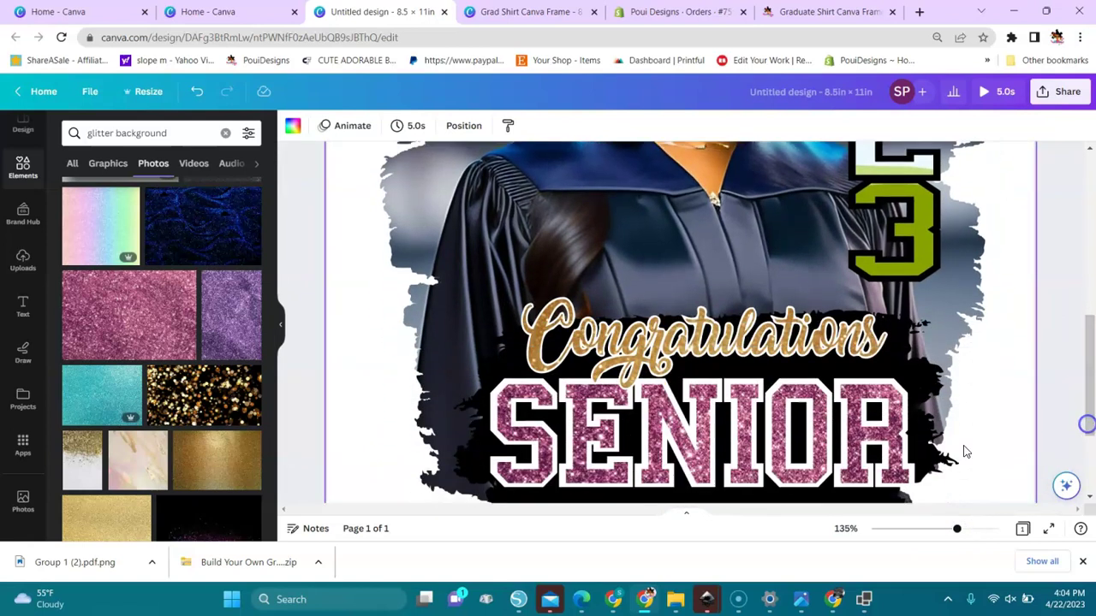
click(907, 441)
click(511, 349)
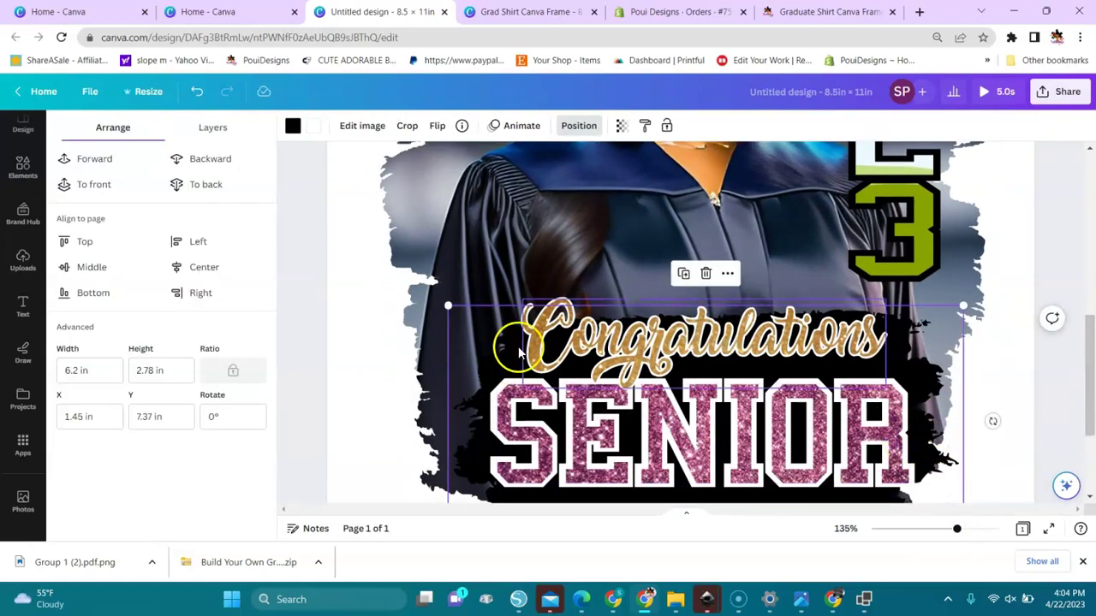
click(512, 405)
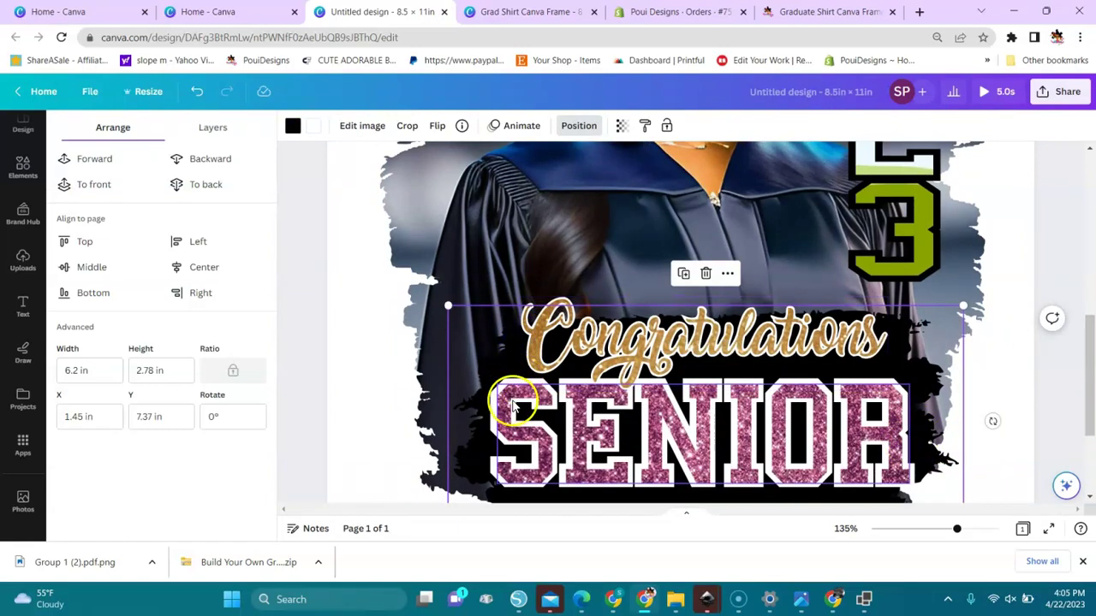
drag(508, 411, 540, 425)
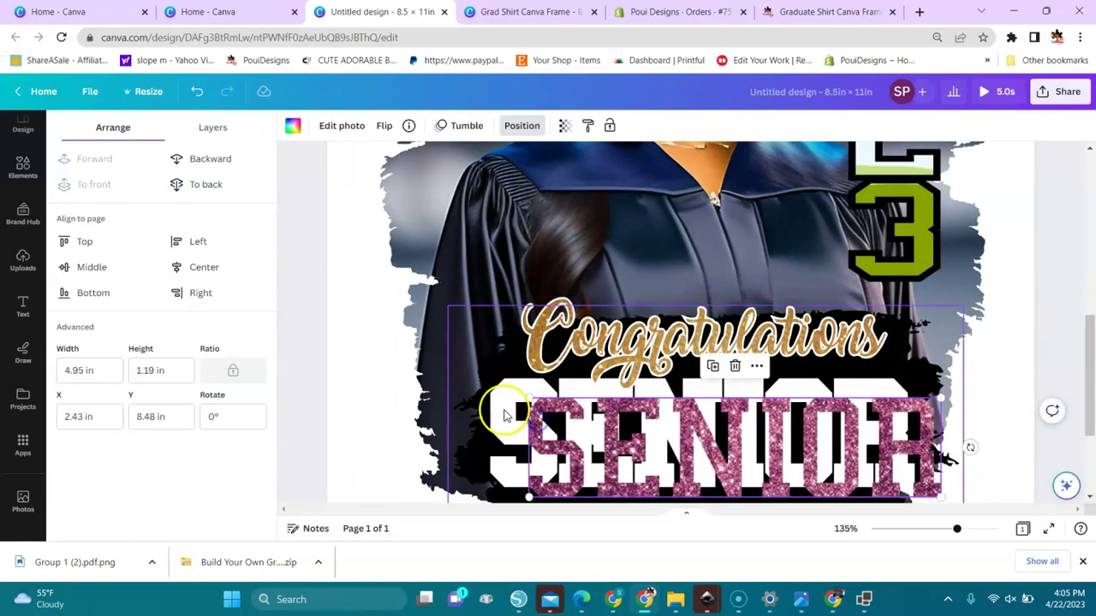
click(499, 411)
key(ctrl+z)
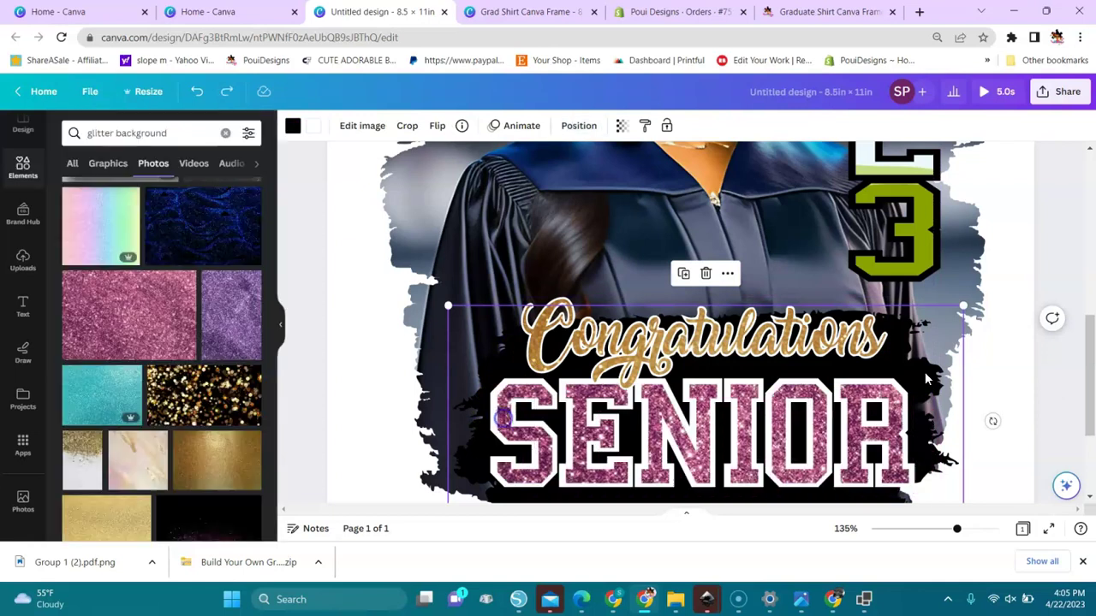
- Recolor the white outline of the "SENIOR" lettering with the blue from the brand color palette
click(313, 128)
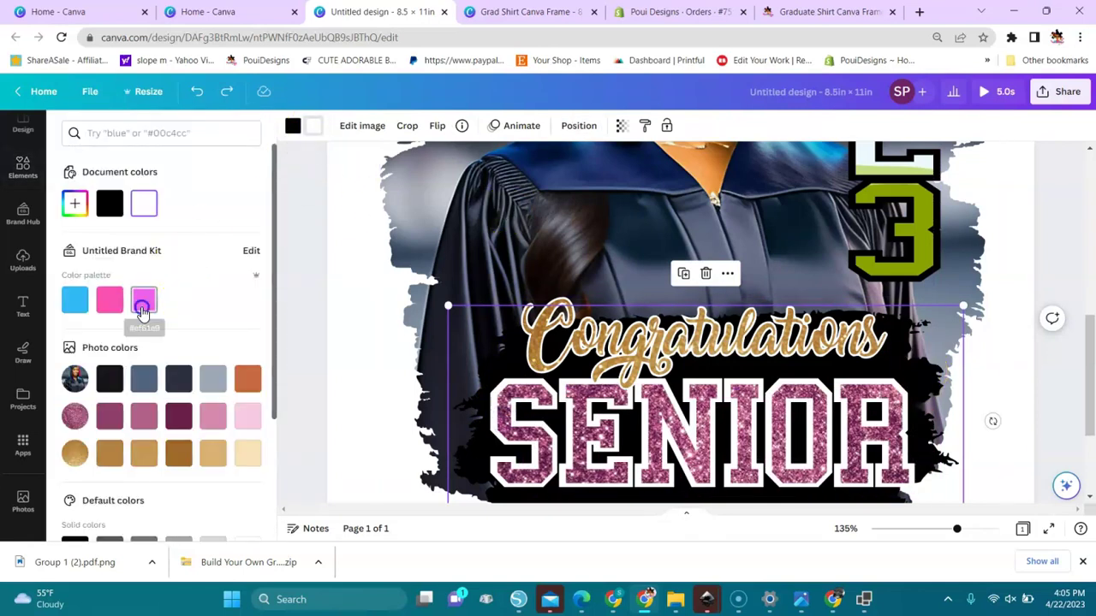
click(143, 307)
click(74, 300)
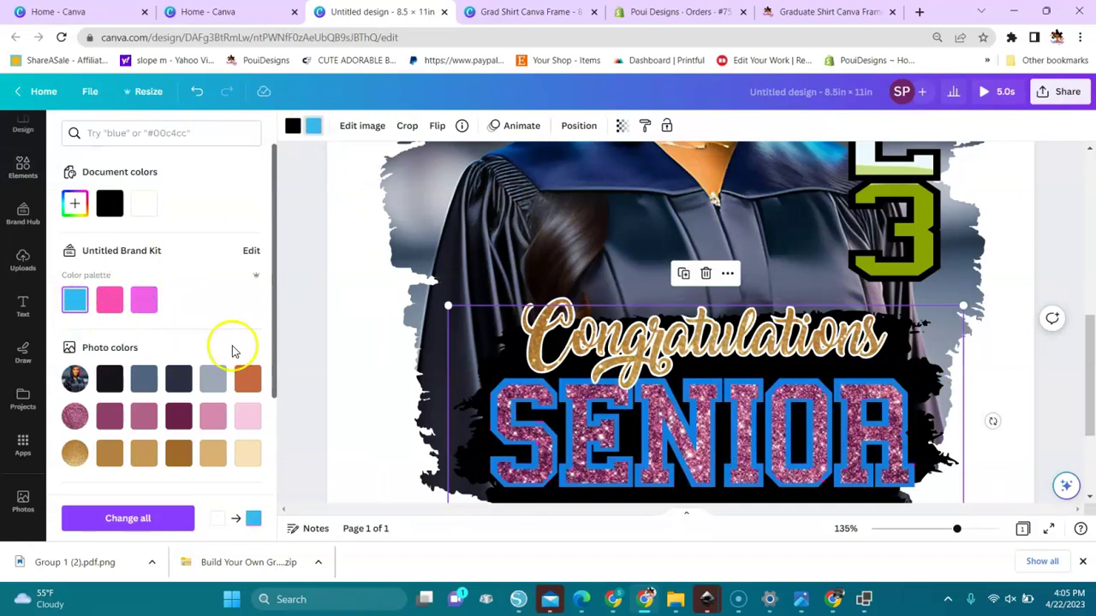
click(294, 326)
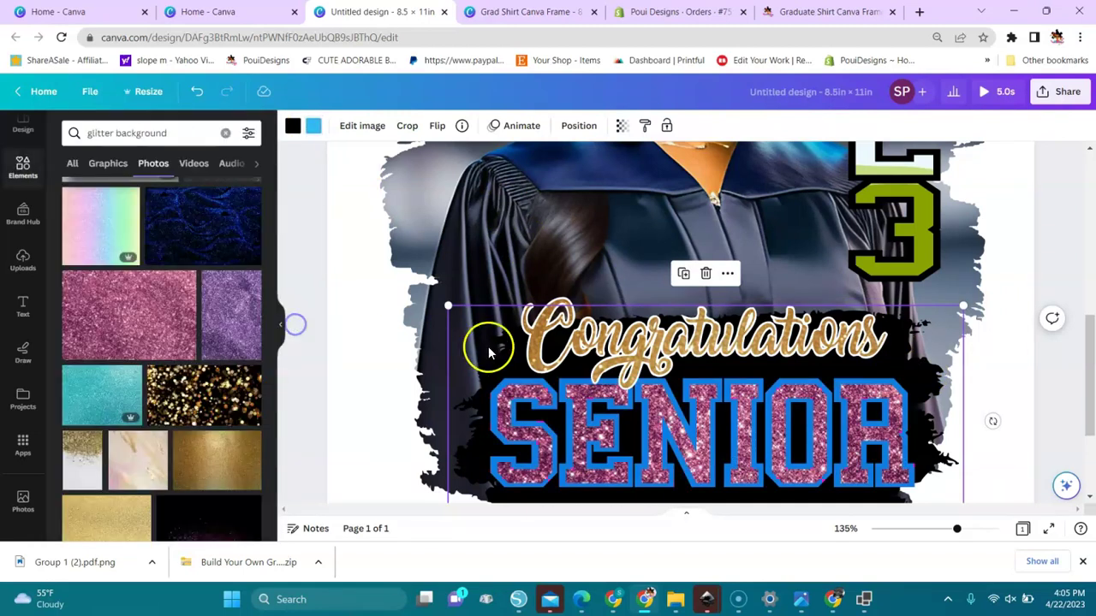
- Recolor the black outline of the "2023" numbers with a medium pink from the pink glitter photo's colors
click(939, 266)
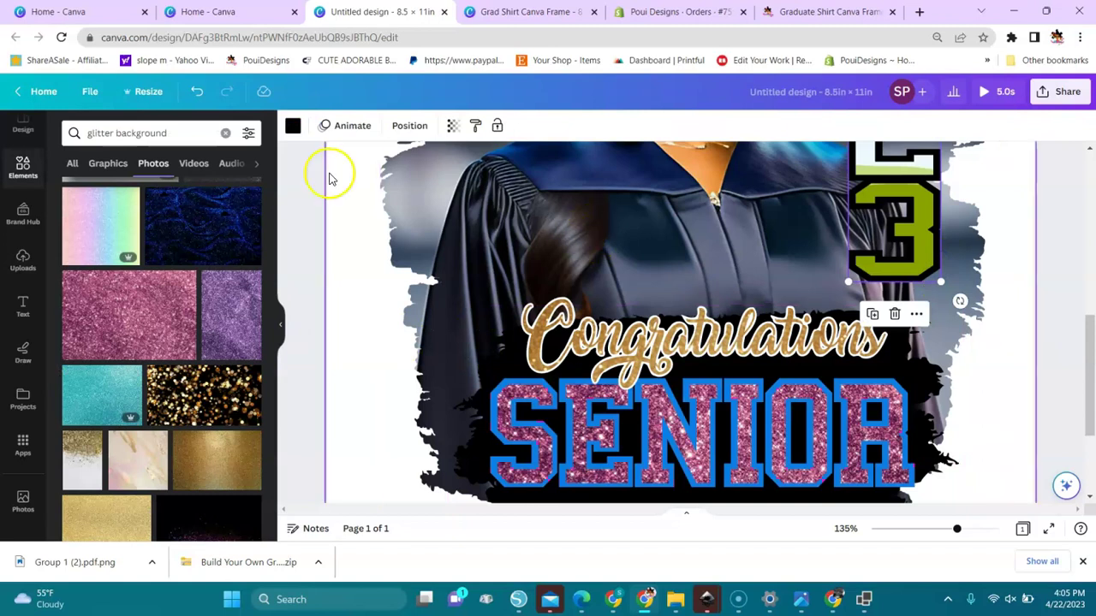
click(293, 128)
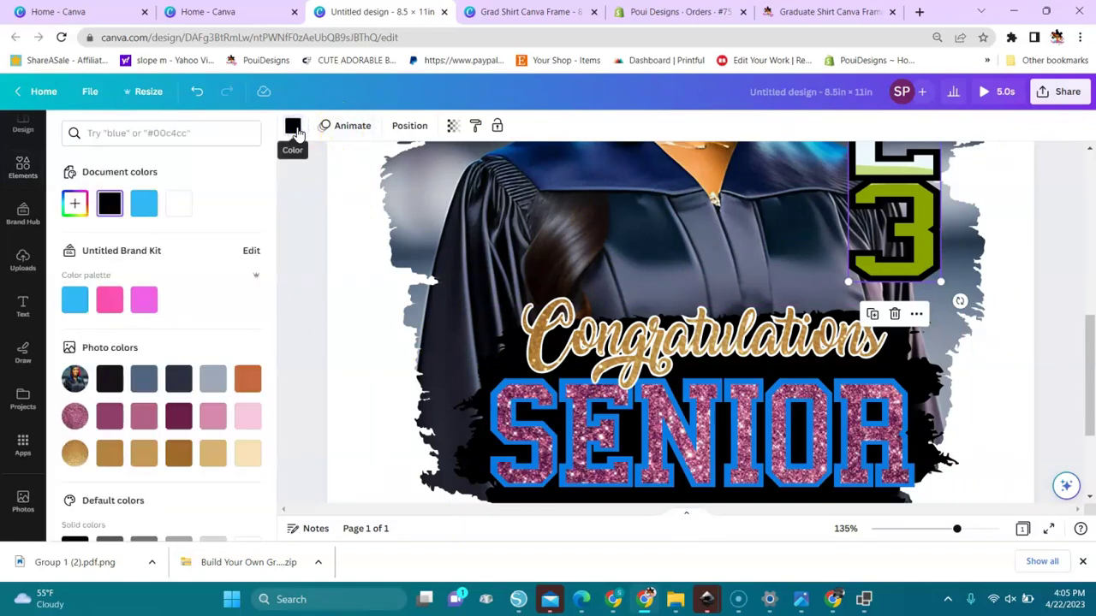
click(144, 416)
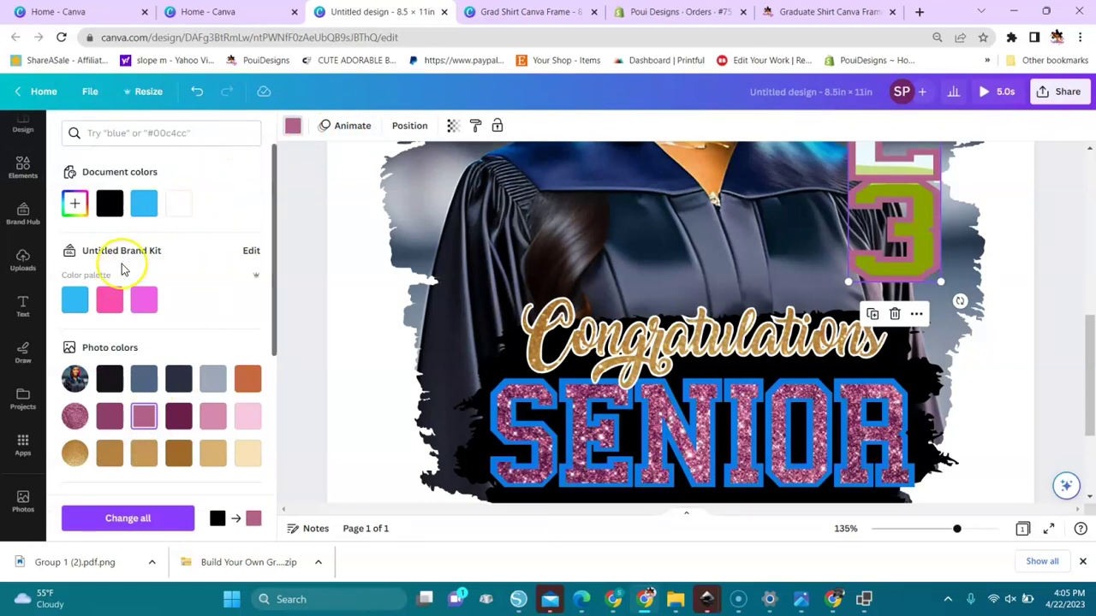
click(293, 127)
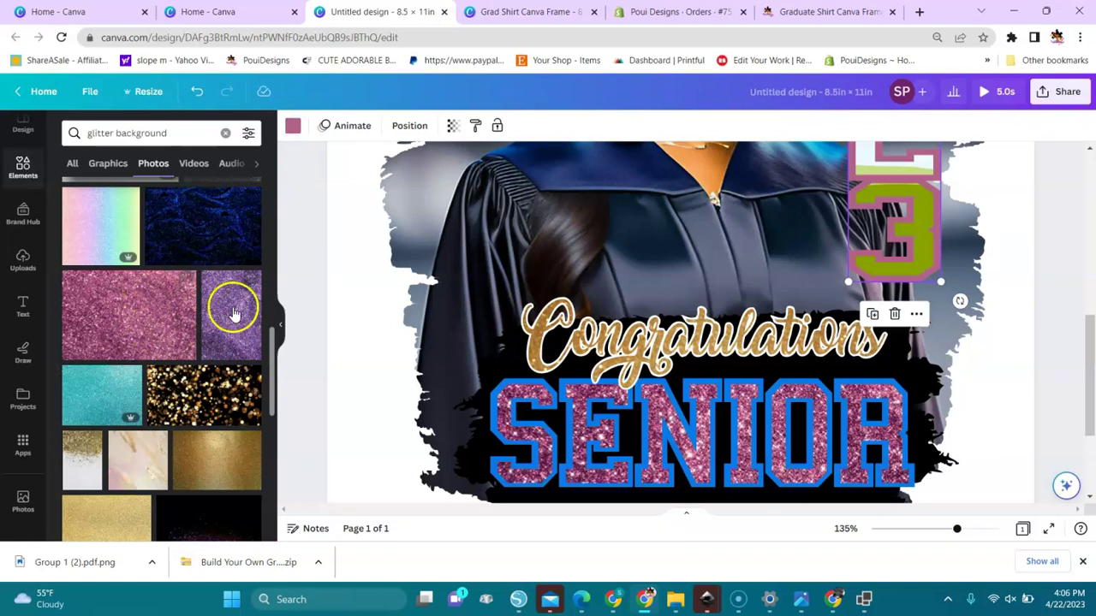
- Add the purple glitter photo and fill the "2023" numbers with it
drag(1088, 345, 1089, 248)
click(924, 306)
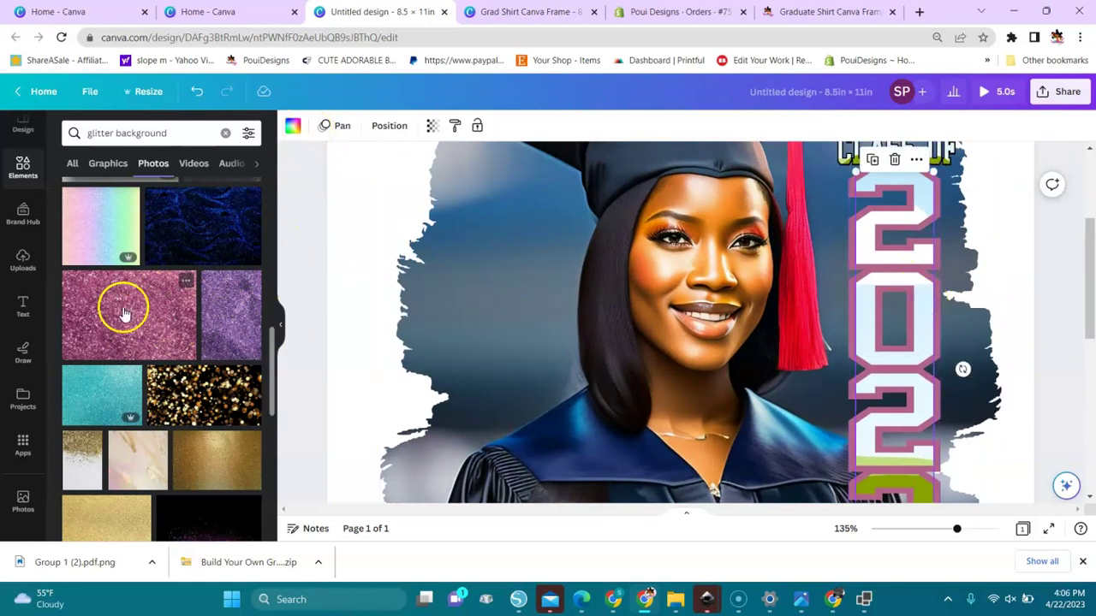
click(219, 343)
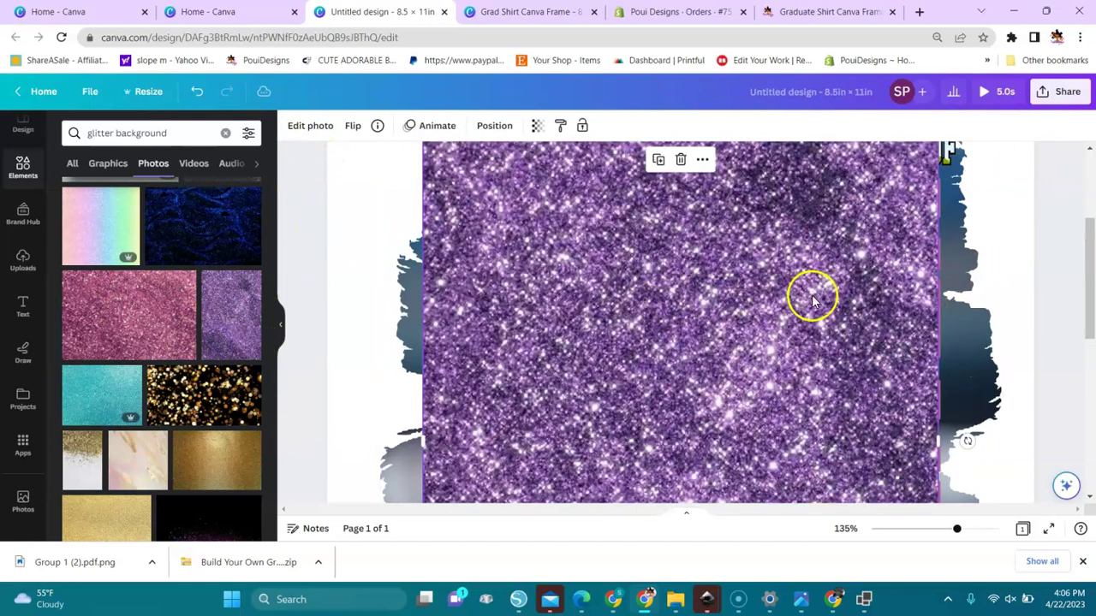
drag(876, 301, 924, 290)
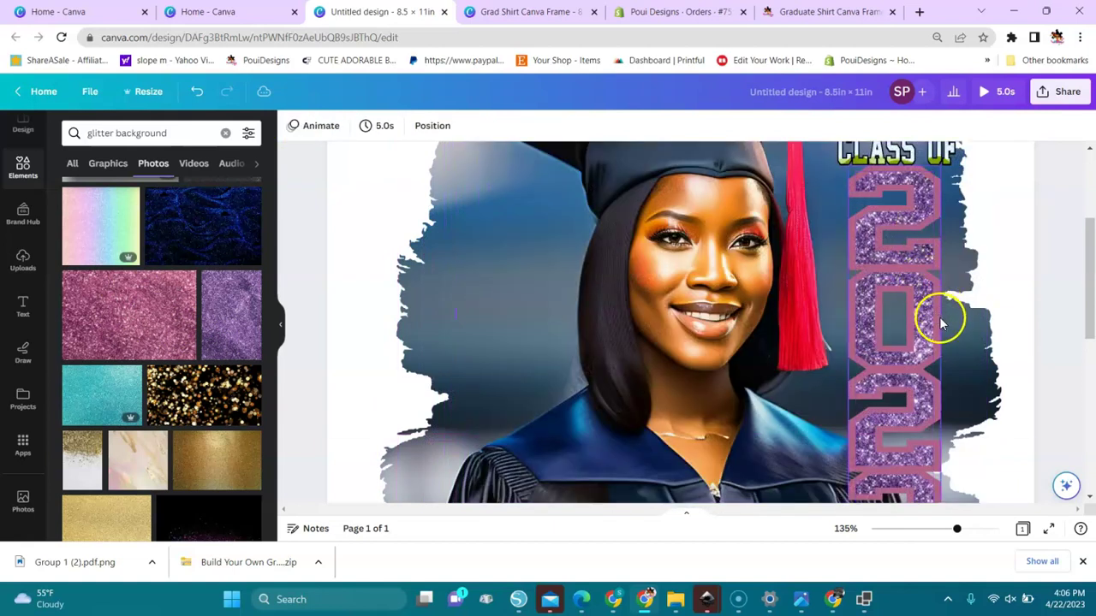
- Change the outline of the "2023" numbers to the brand palette's blue
click(942, 317)
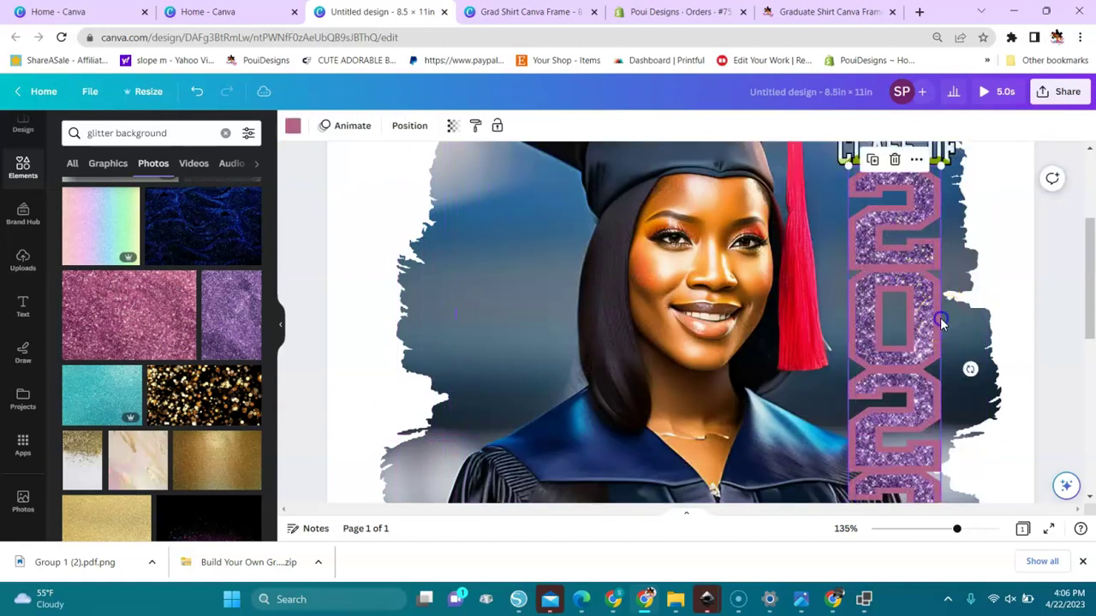
click(291, 129)
click(73, 305)
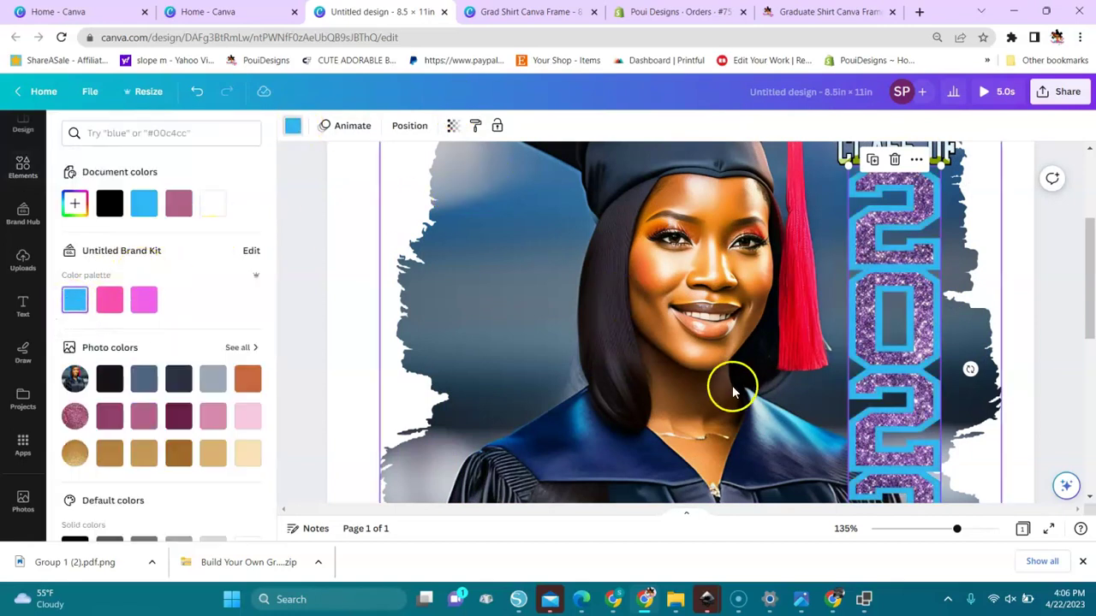
- Add the pale glitter graphic with torn edges from the elements library and fill the "CLASS OF" lettering with it
drag(958, 531, 934, 532)
drag(1088, 359, 1085, 386)
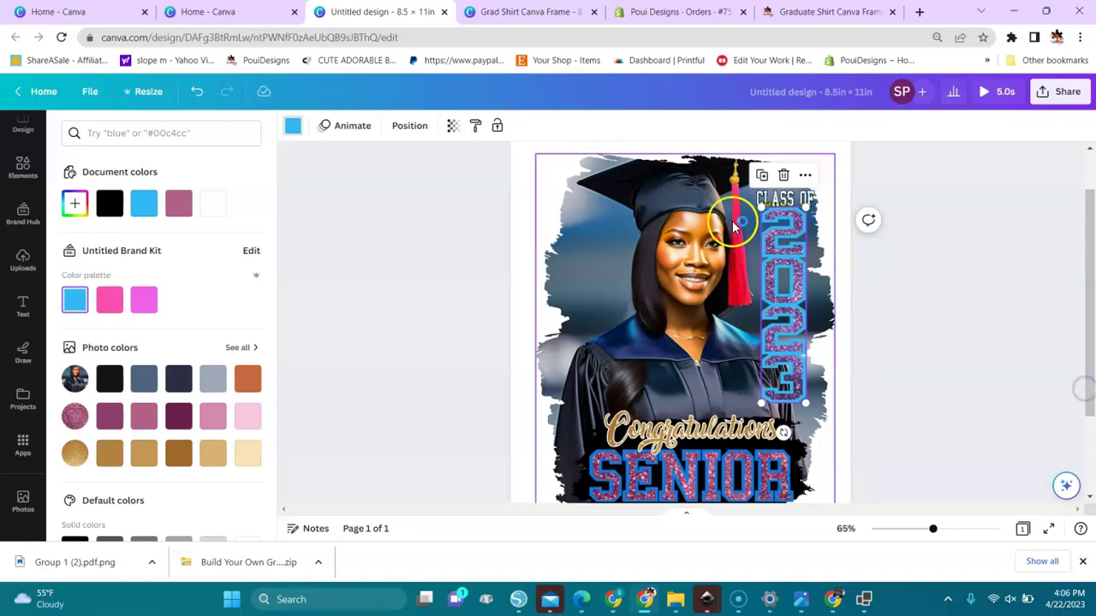
click(784, 199)
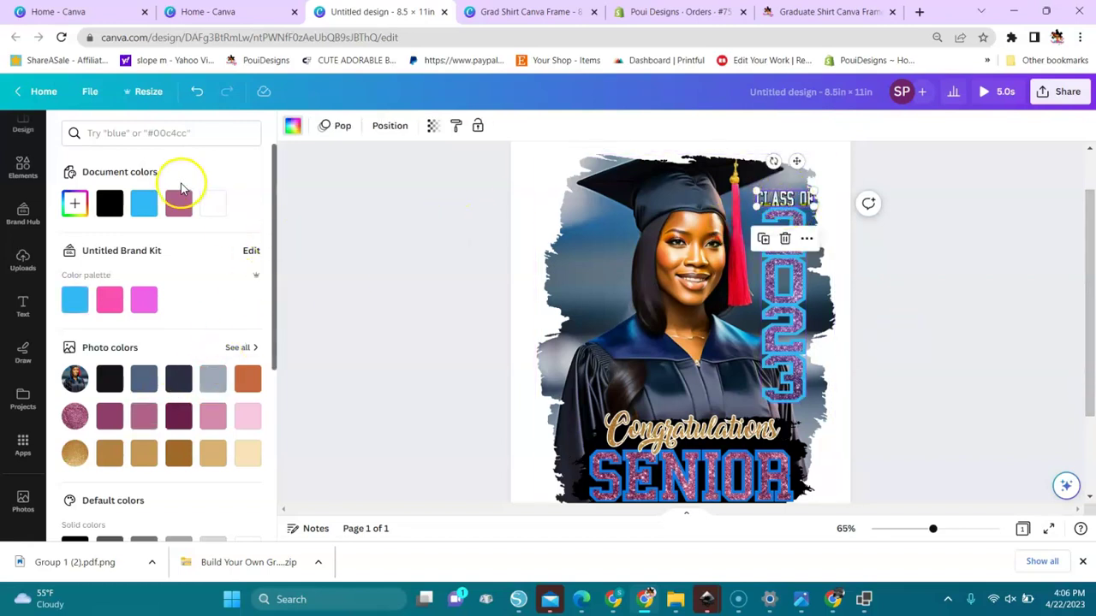
click(23, 168)
click(23, 166)
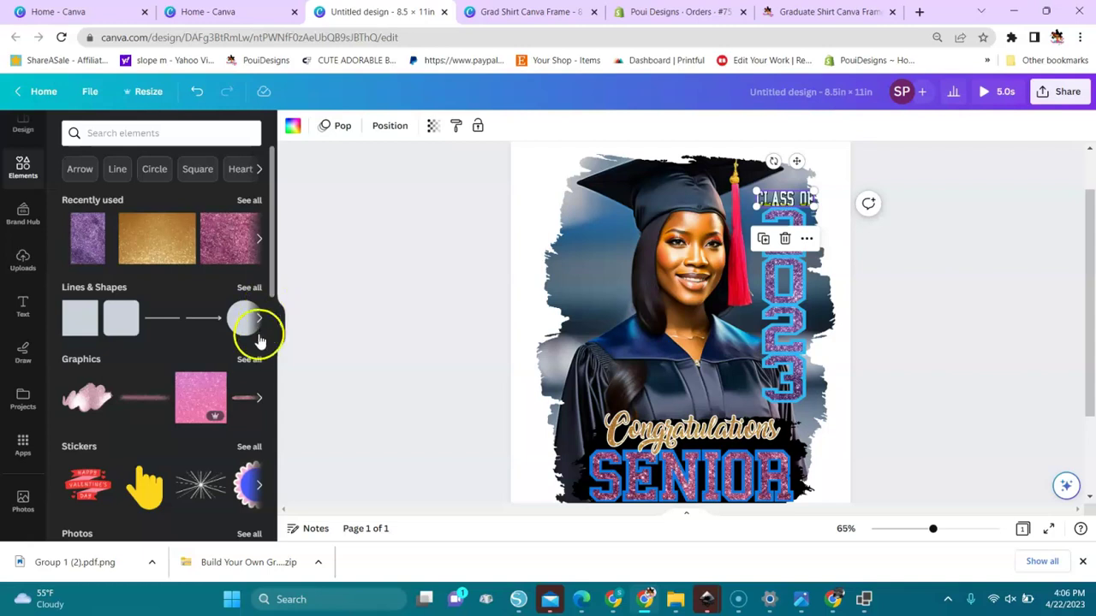
click(259, 399)
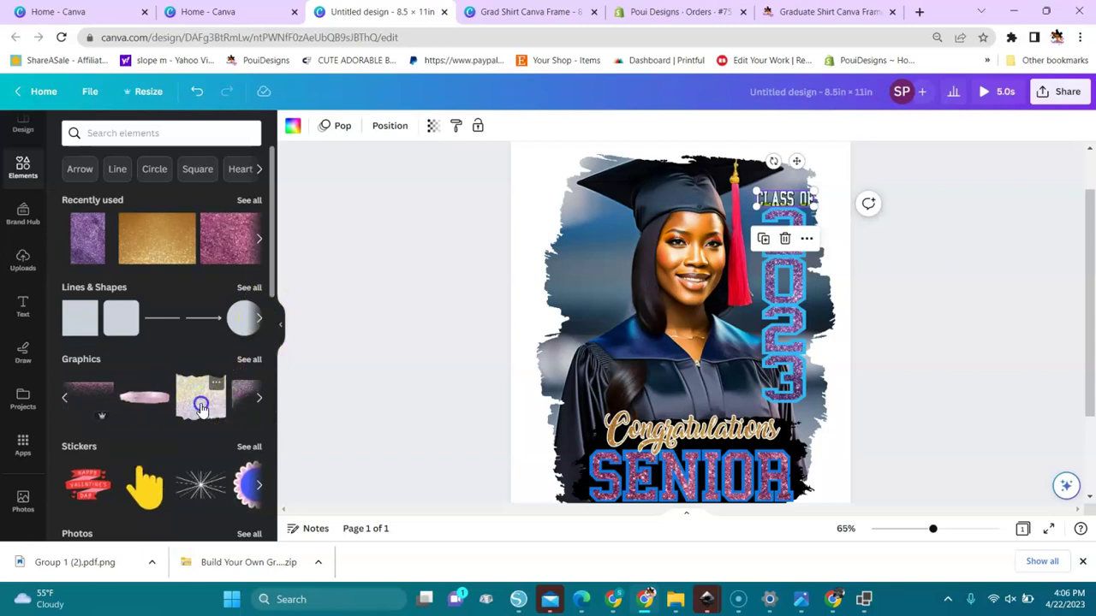
click(200, 401)
click(609, 359)
drag(661, 340, 803, 205)
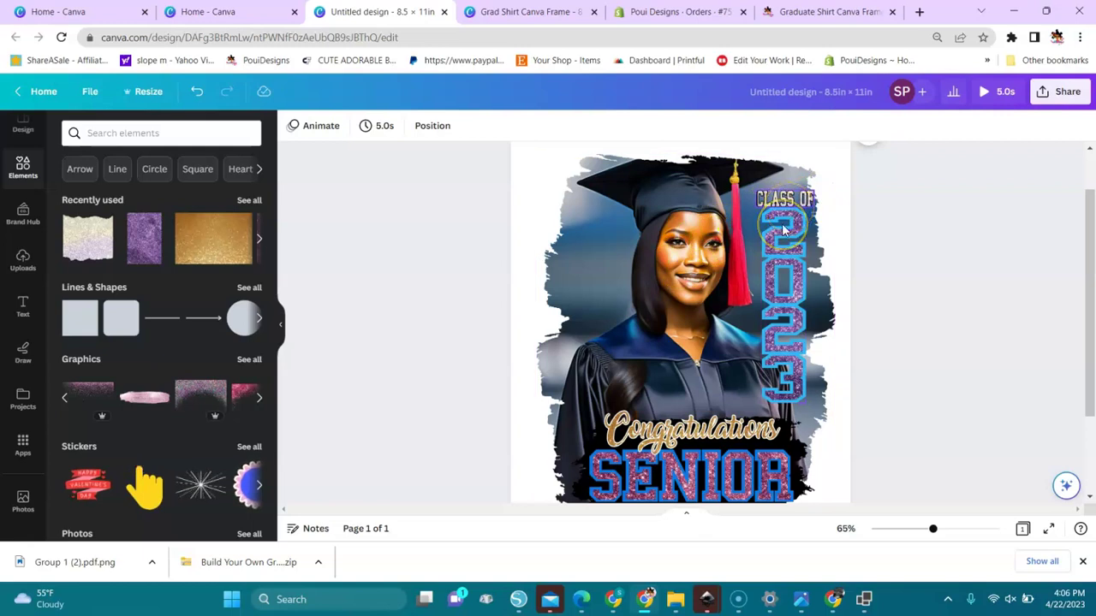
- Try black for the outline of the "SENIOR" lettering and return it to blue
drag(1089, 332, 1086, 366)
click(730, 458)
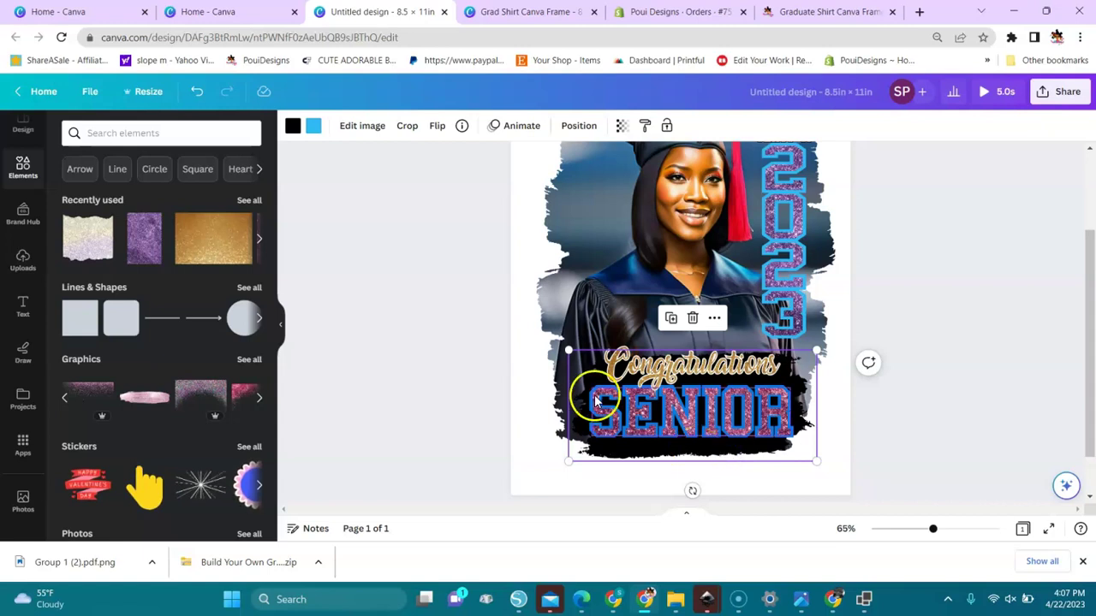
click(313, 129)
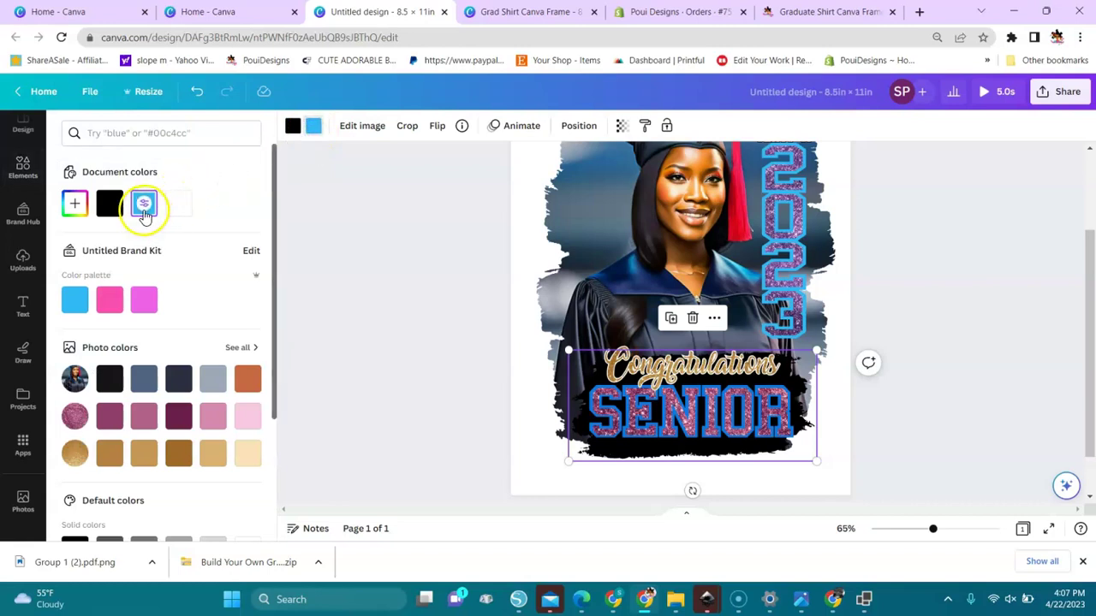
click(144, 210)
click(108, 210)
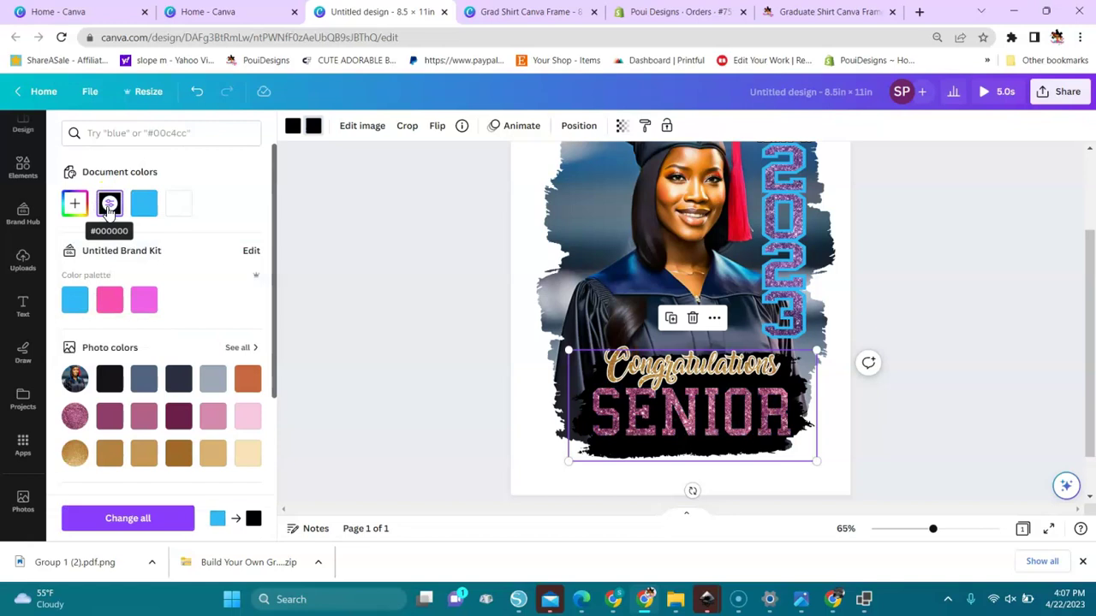
click(144, 206)
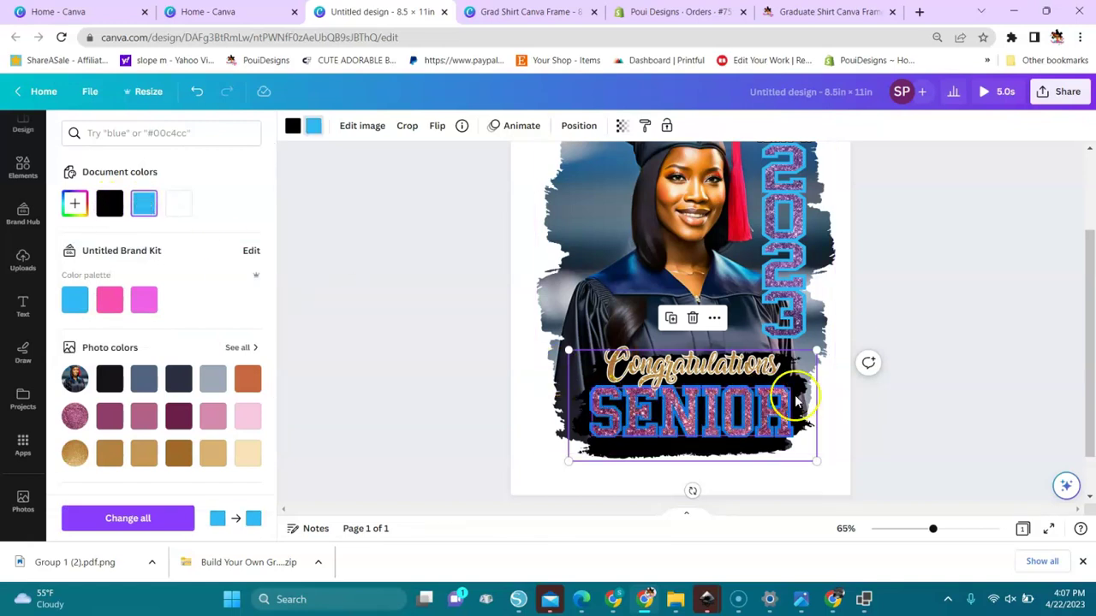
- Duplicate the page and replace the graduate photo on the copy with a light purple fill from the purple glitter photo's colors
drag(1091, 428, 1070, 324)
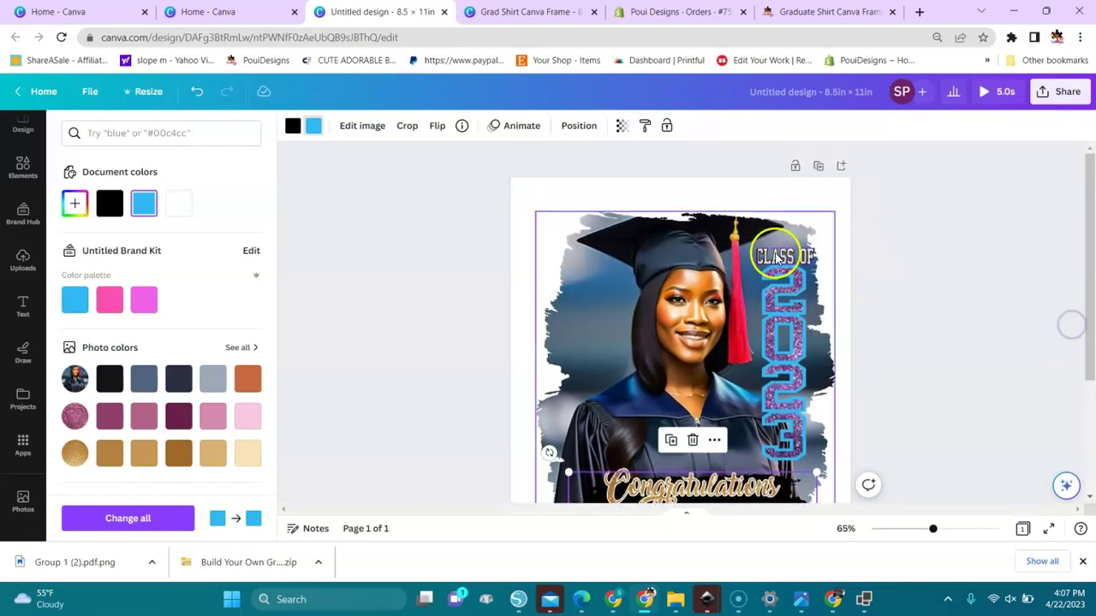
click(818, 165)
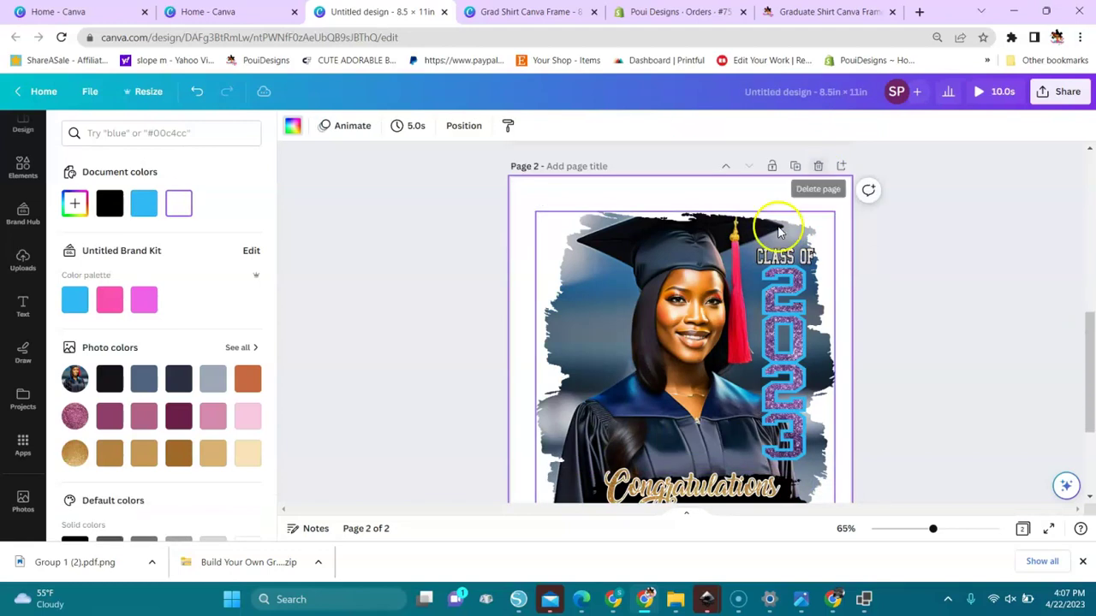
click(688, 292)
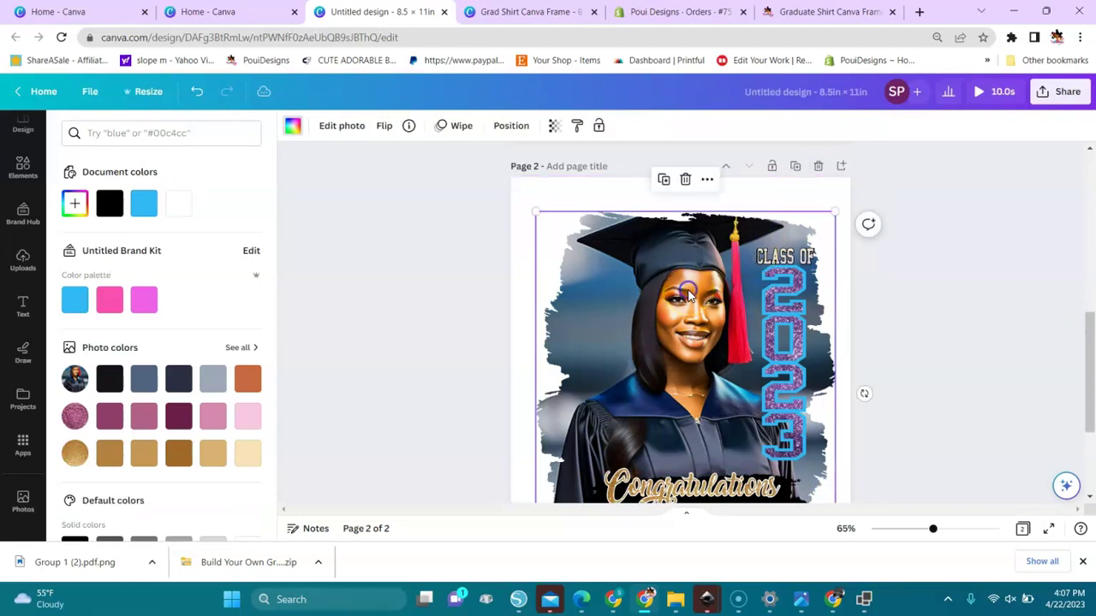
click(685, 181)
click(695, 214)
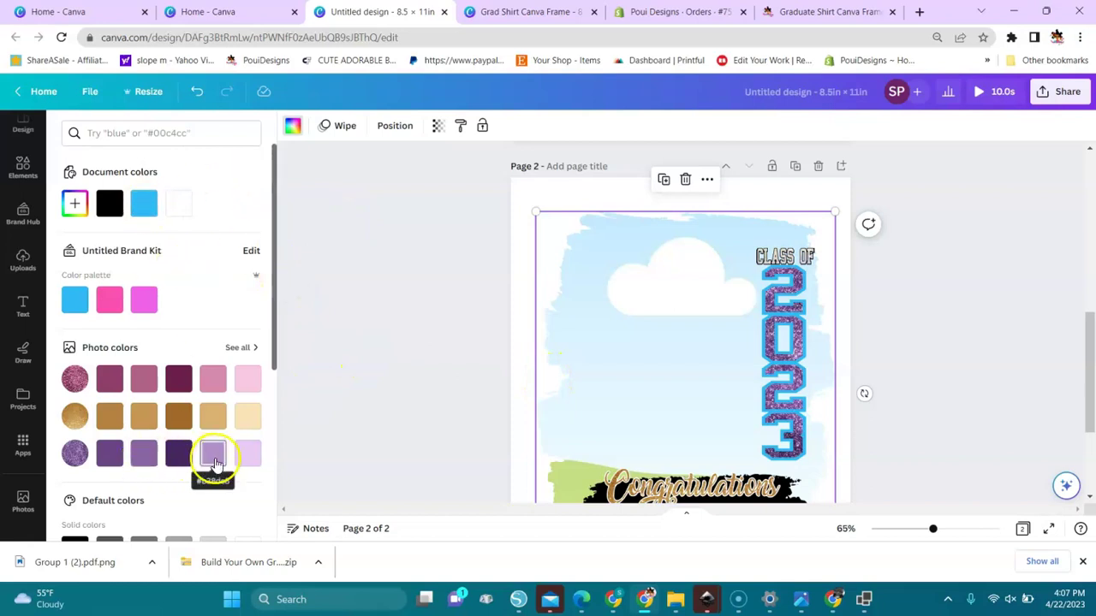
click(213, 455)
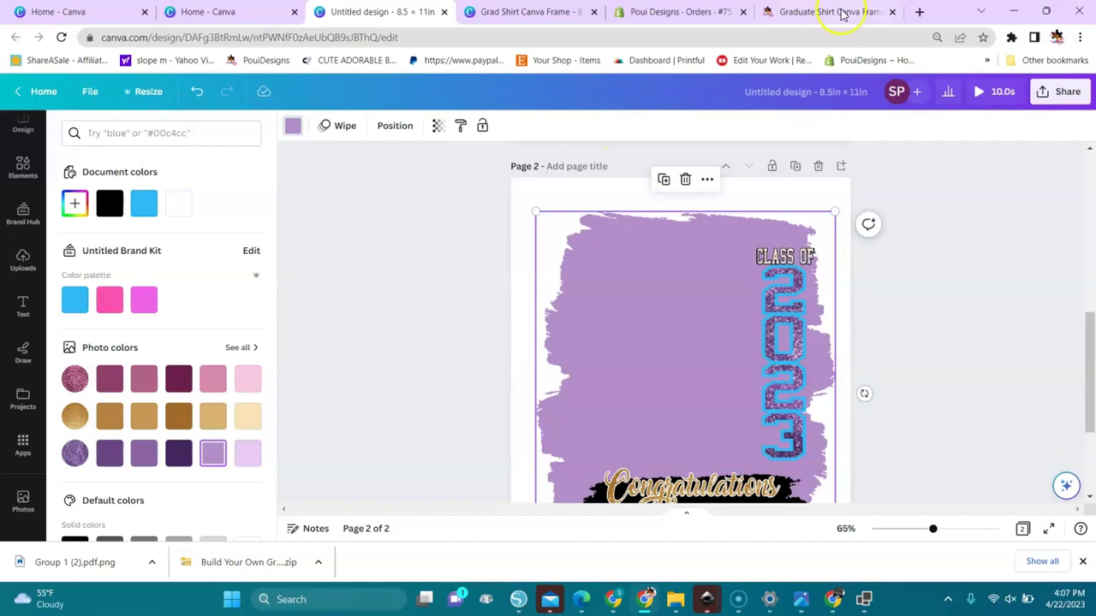
- Open the remove.bg website in a new browser tab
click(919, 12)
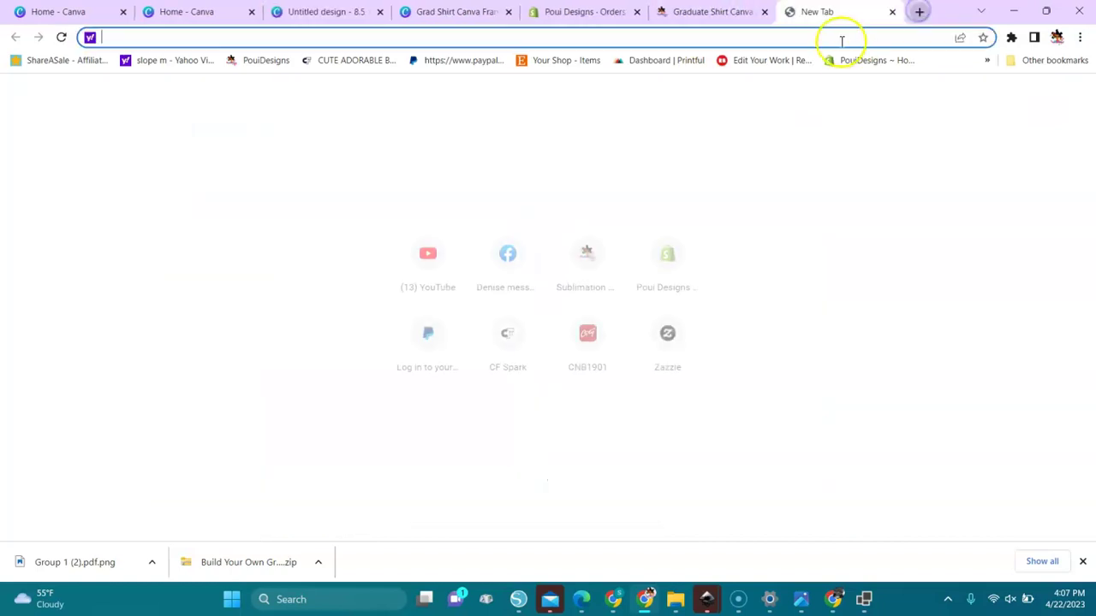
text(rem)
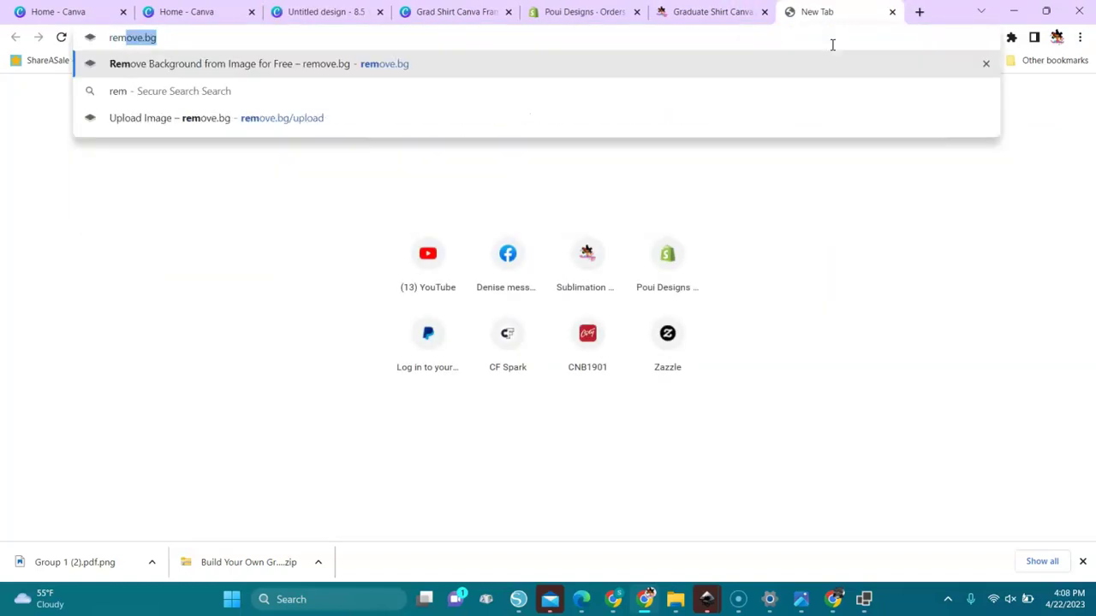
text(ove.bg)
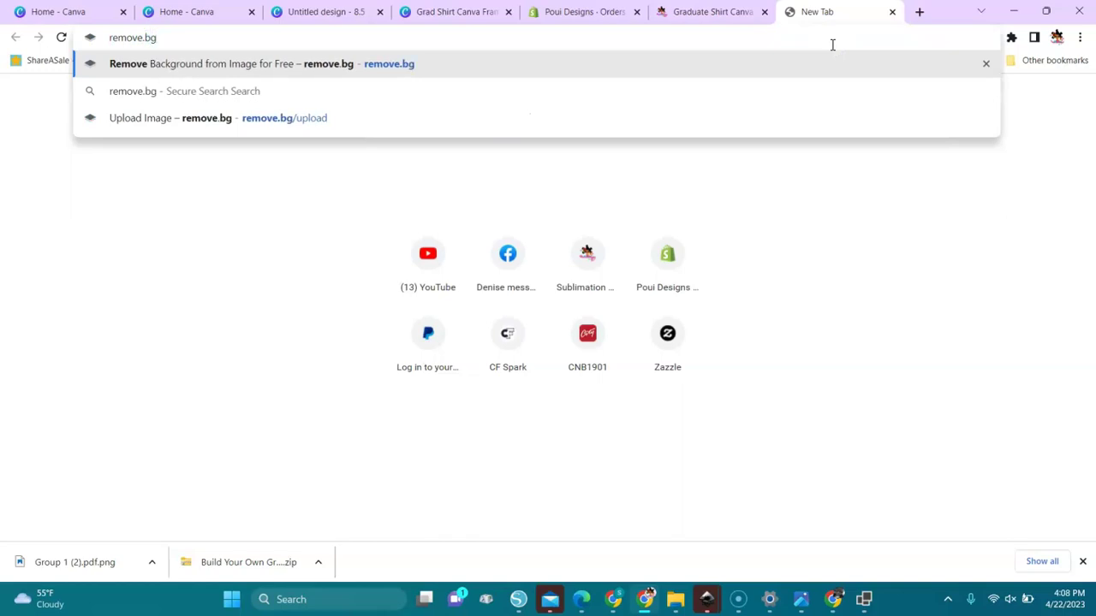
key(Return)
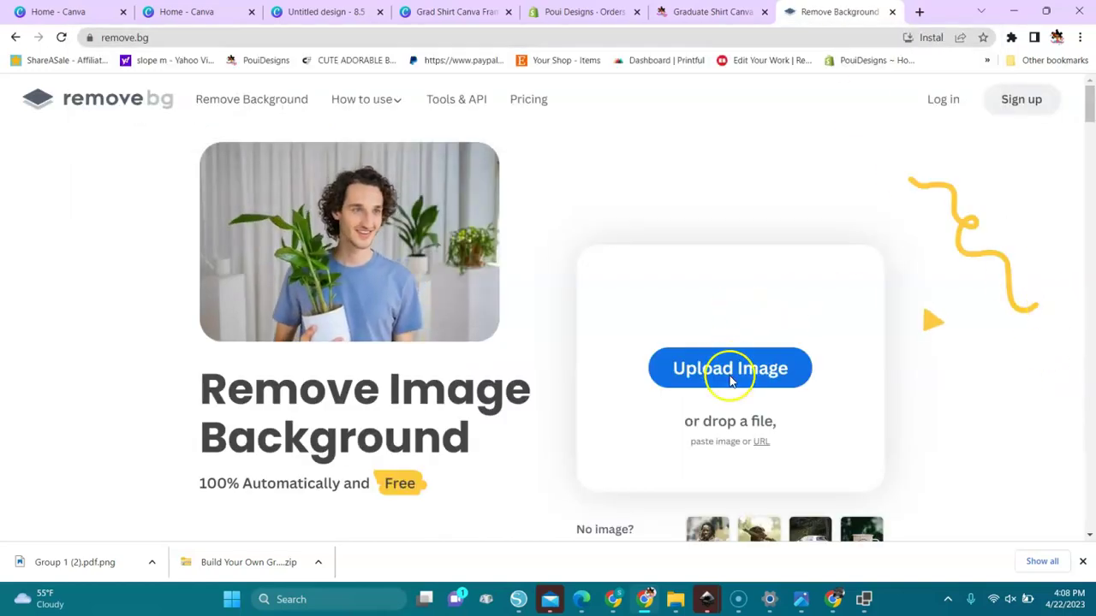
- Upload the portrait of the woman in a red dress with roses from the Downloads folder for background removal
click(730, 379)
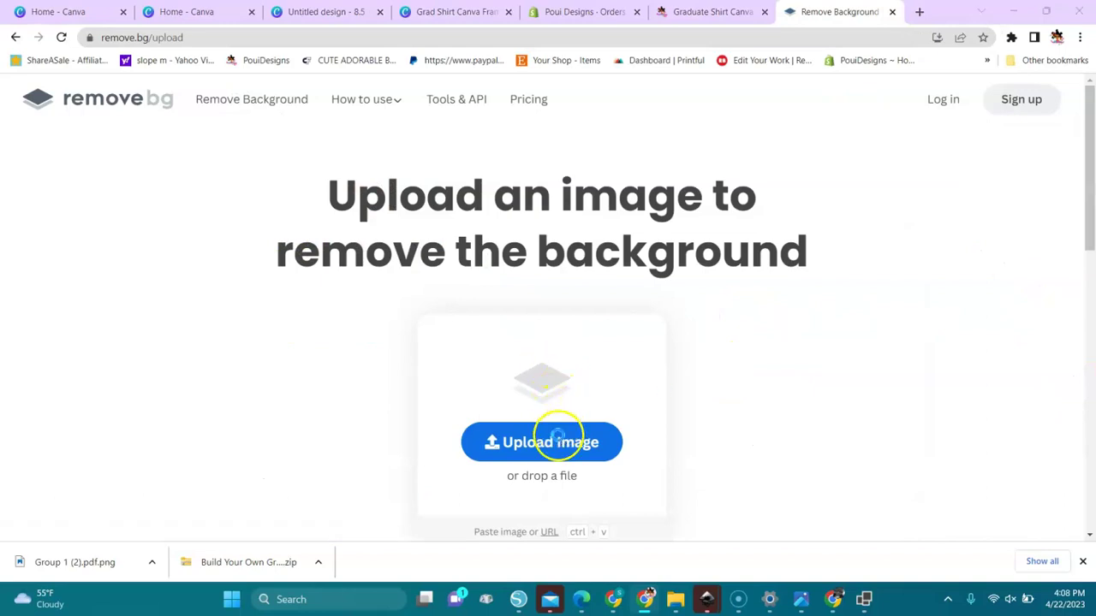
click(557, 437)
click(345, 240)
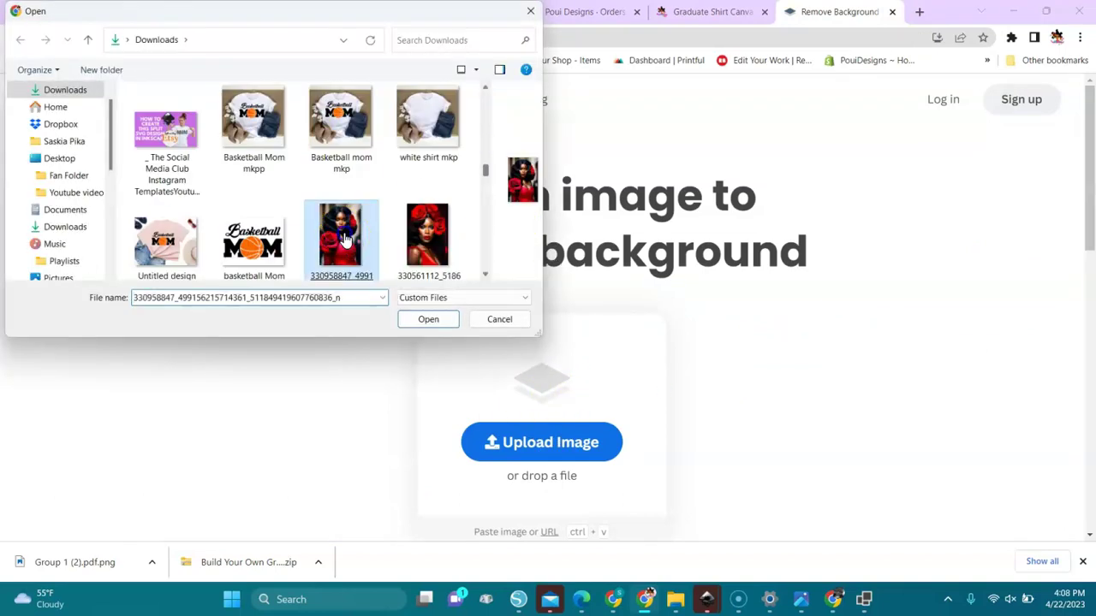
double_click(345, 241)
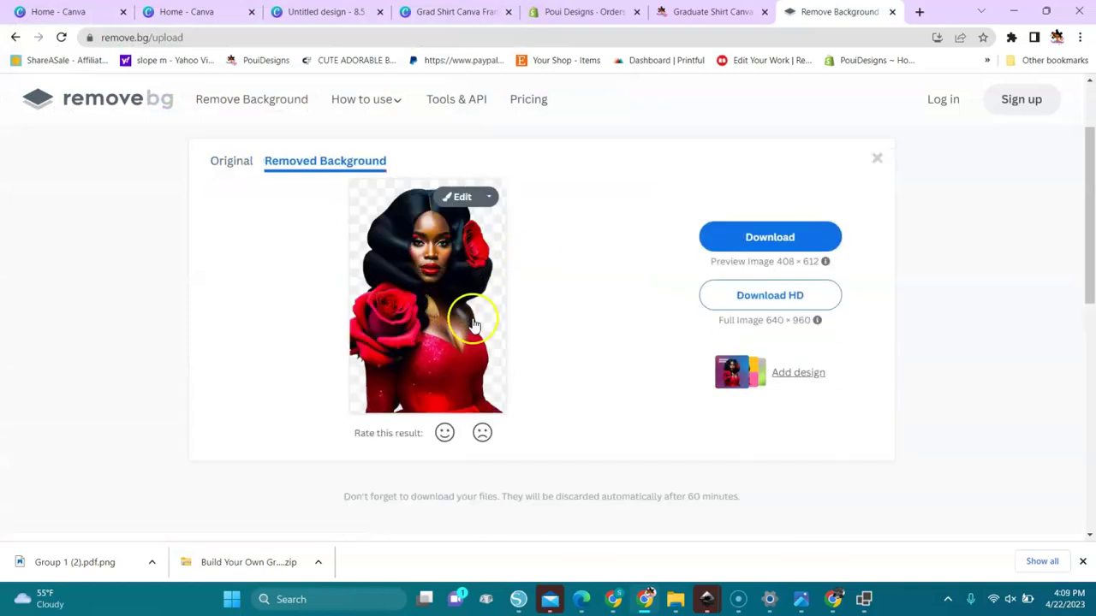
- Download the preview-size portrait with its background removed and switch back to the Canva design
click(785, 242)
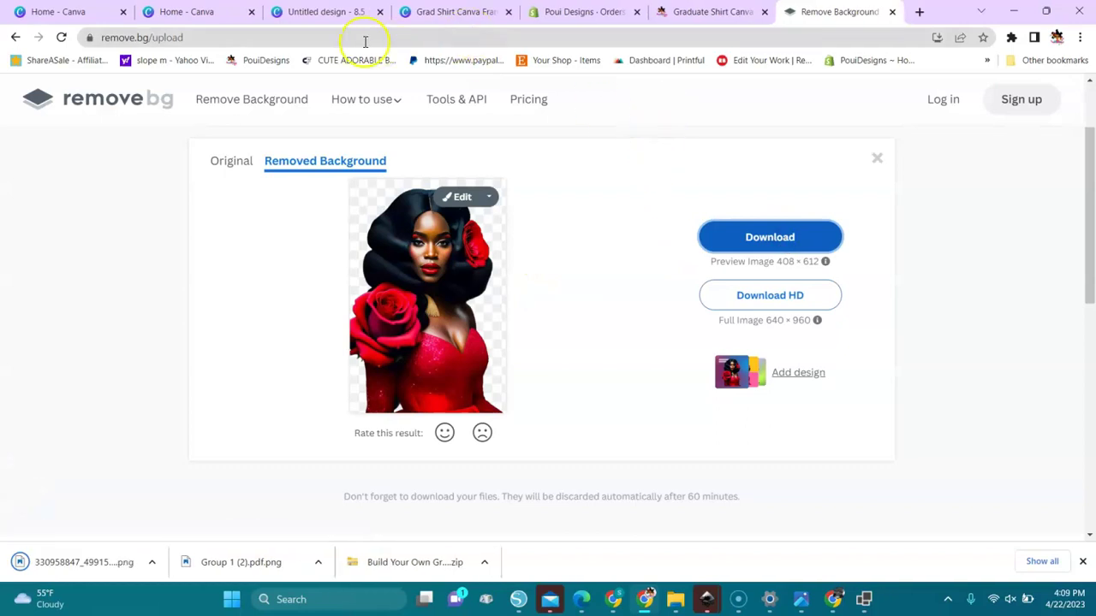
click(326, 13)
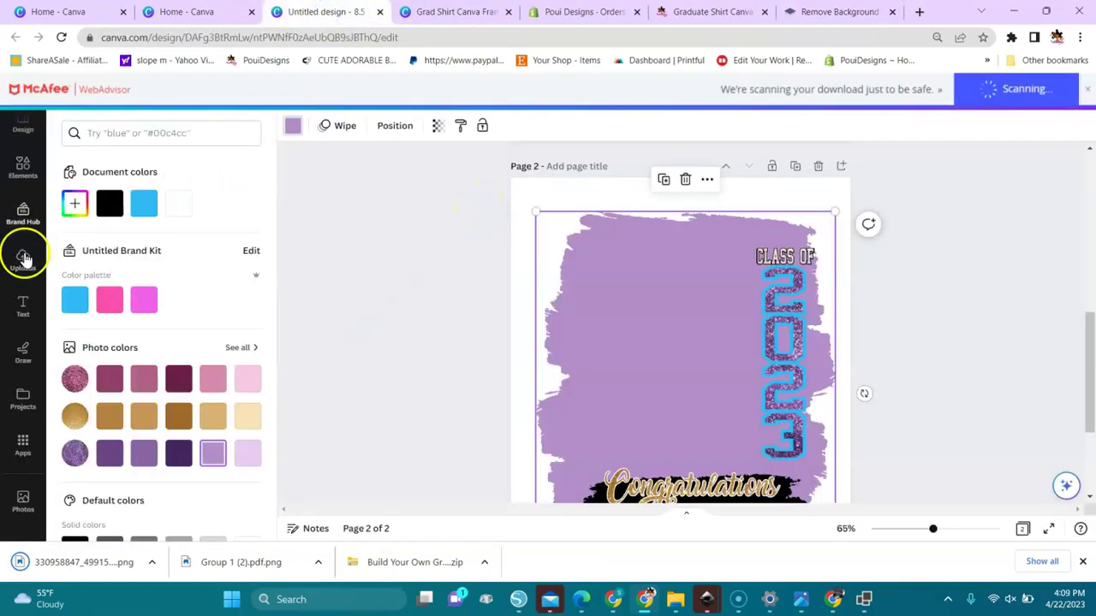
- Upload the background-removed portrait PNG from the Downloads folder and add it to page 2
click(23, 167)
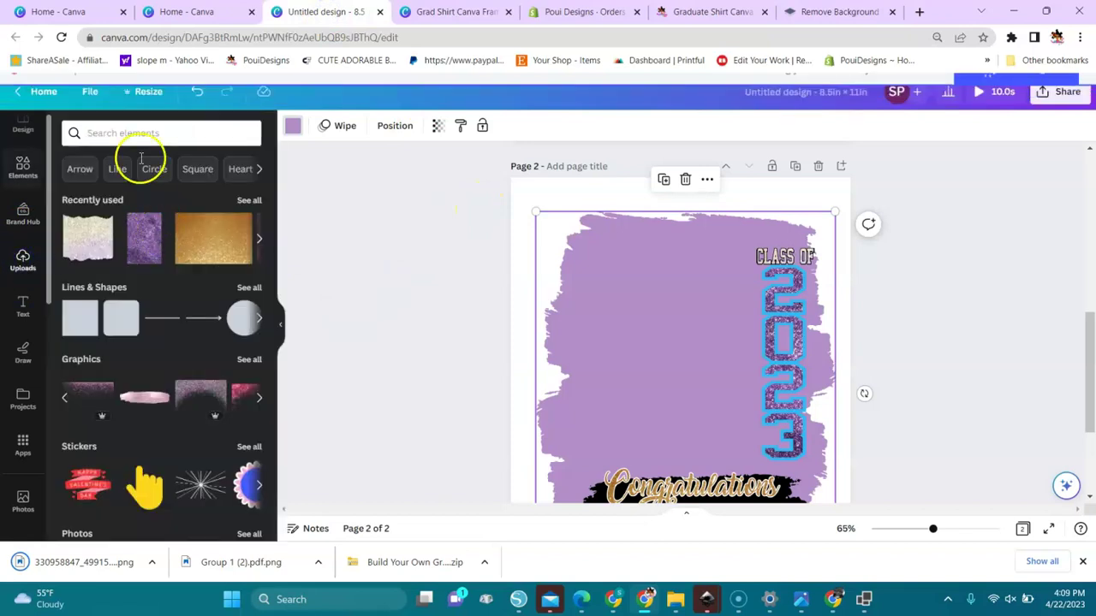
click(23, 259)
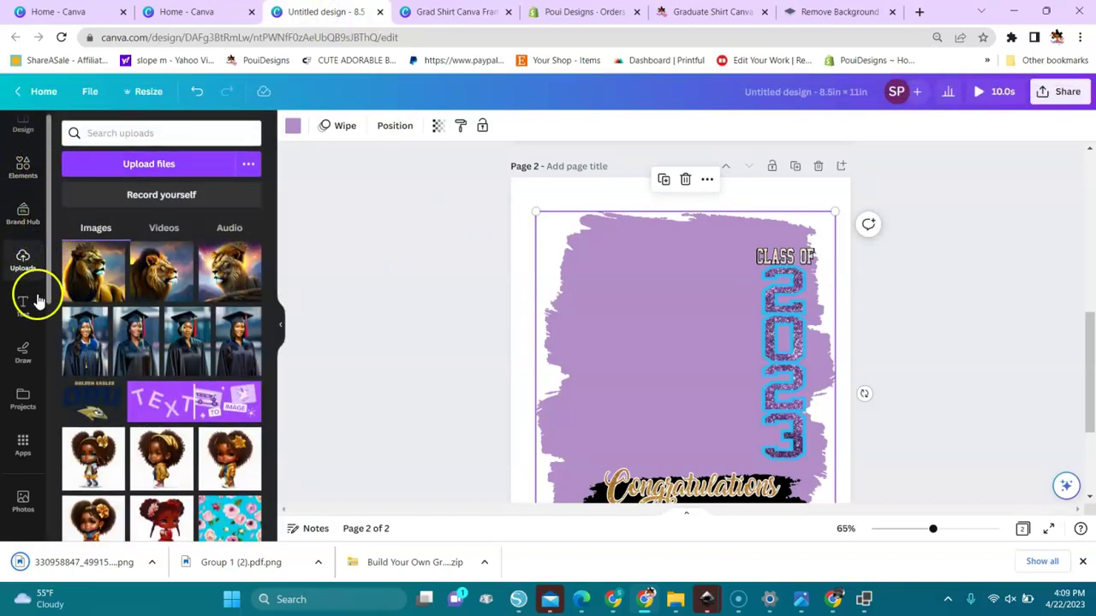
click(181, 163)
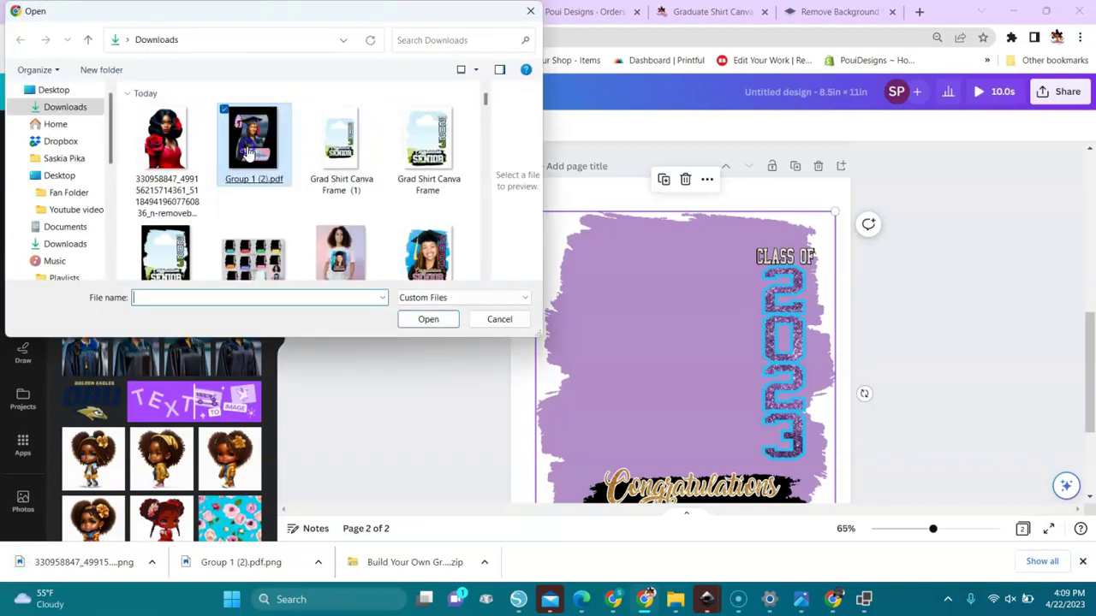
double_click(160, 138)
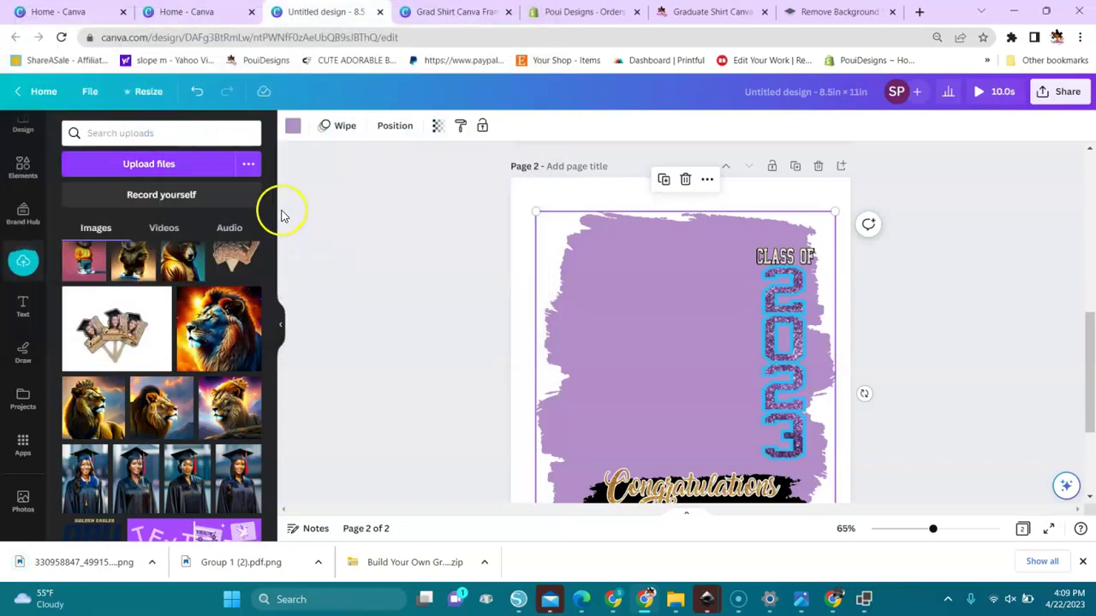
drag(270, 432, 274, 151)
click(97, 316)
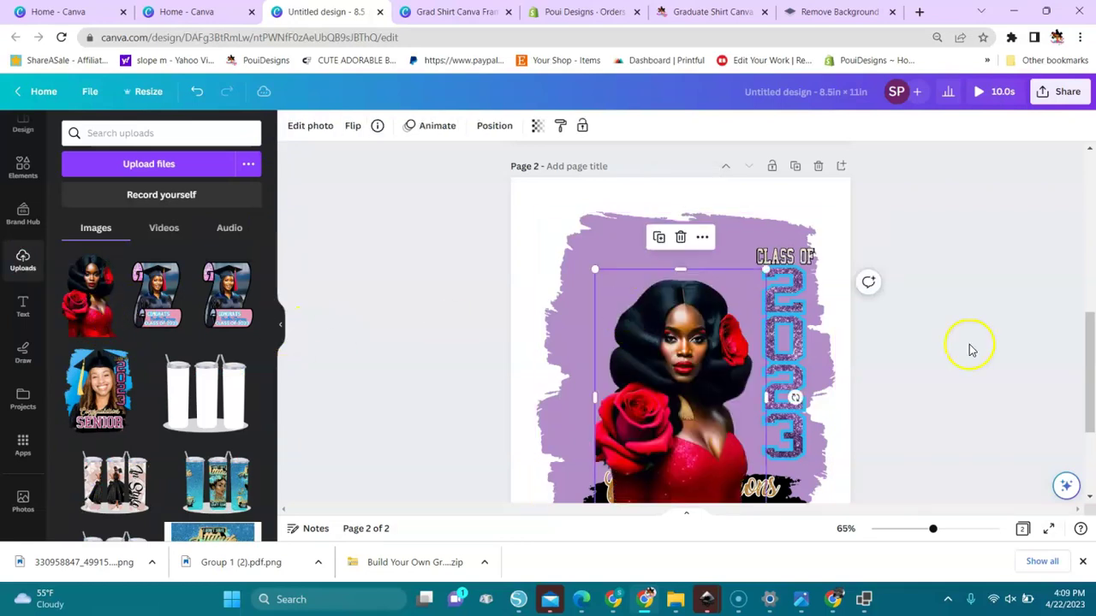
- Enlarge the portrait slightly and move it up over the light purple brush shape, undoing any drop into the frame
drag(1086, 362, 1089, 396)
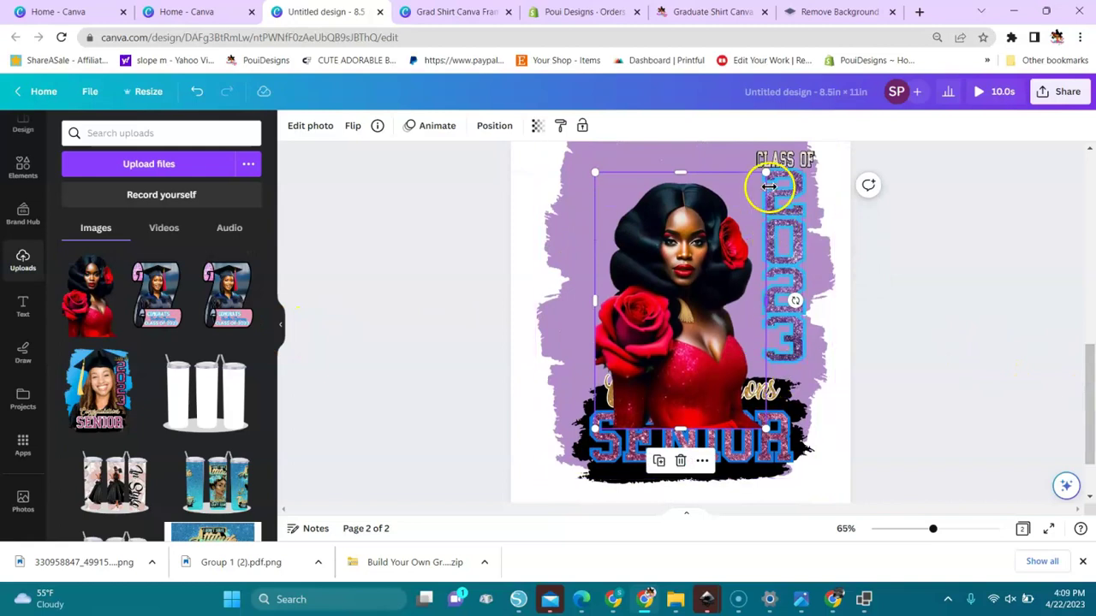
drag(768, 168, 779, 153)
mouse_move(678, 285)
mouse_down()
mouse_move(673, 253)
mouse_move(688, 265)
mouse_up()
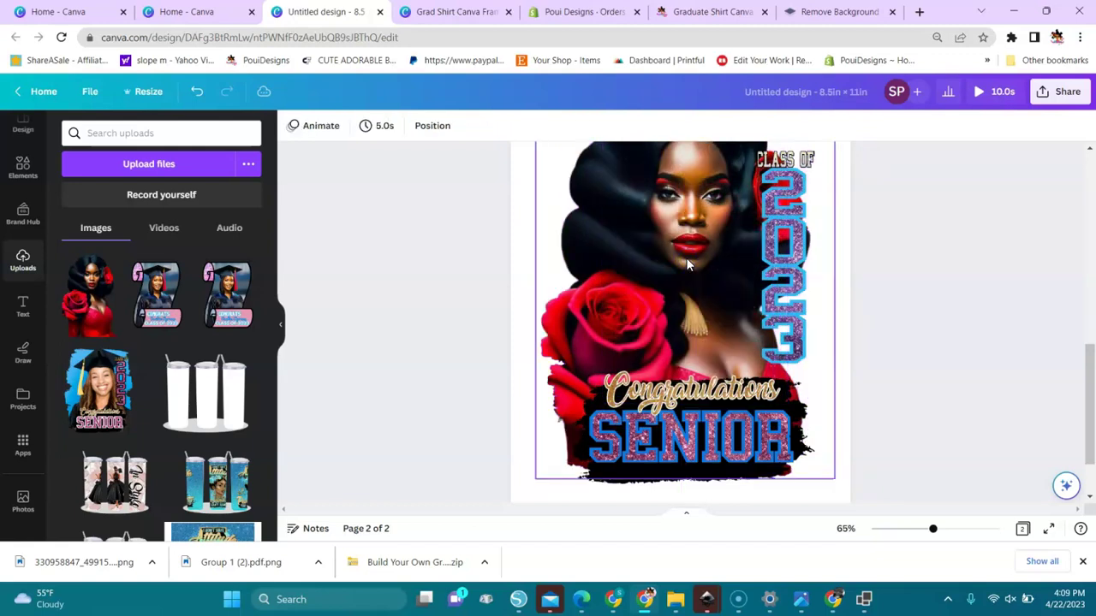
key(ctrl+z)
click(895, 326)
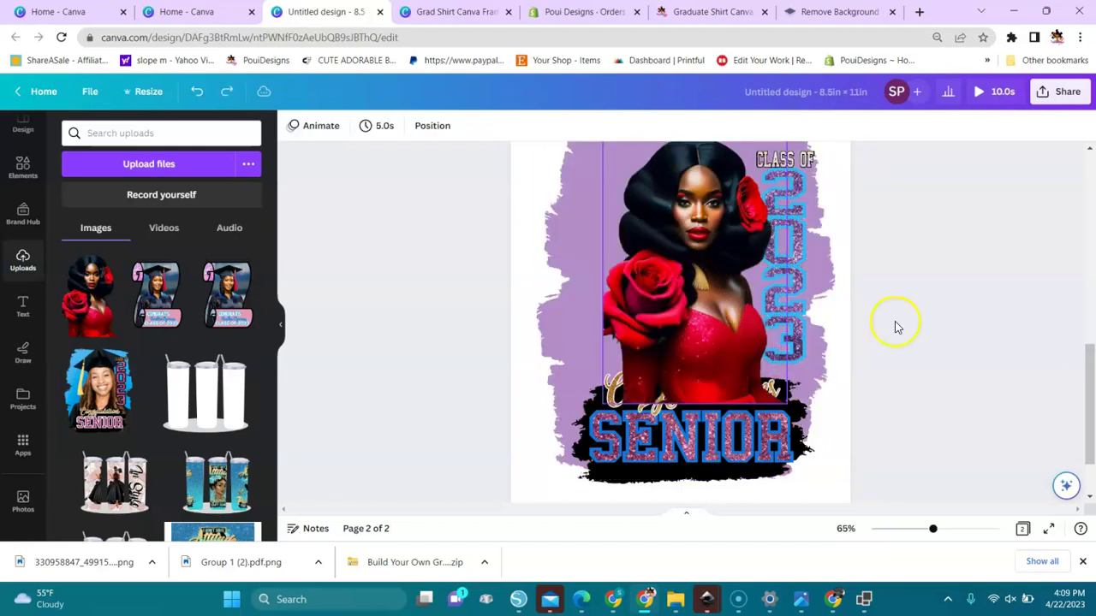
- Try to reposition the portrait over the purple brush shape again and undo its drop into the frame
drag(1091, 394, 1087, 374)
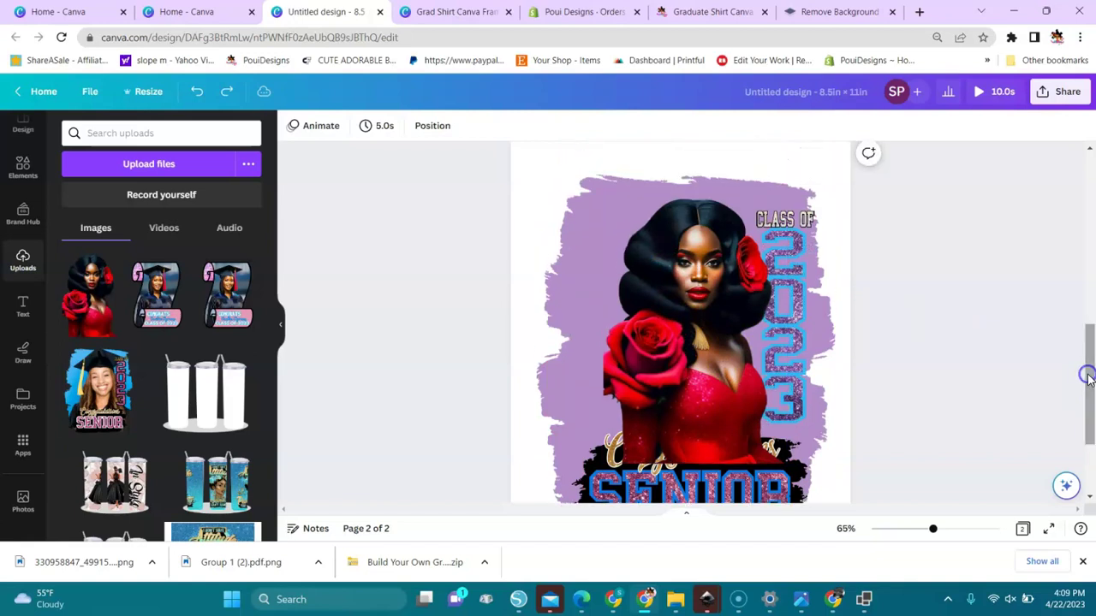
click(722, 418)
key(ctrl+y)
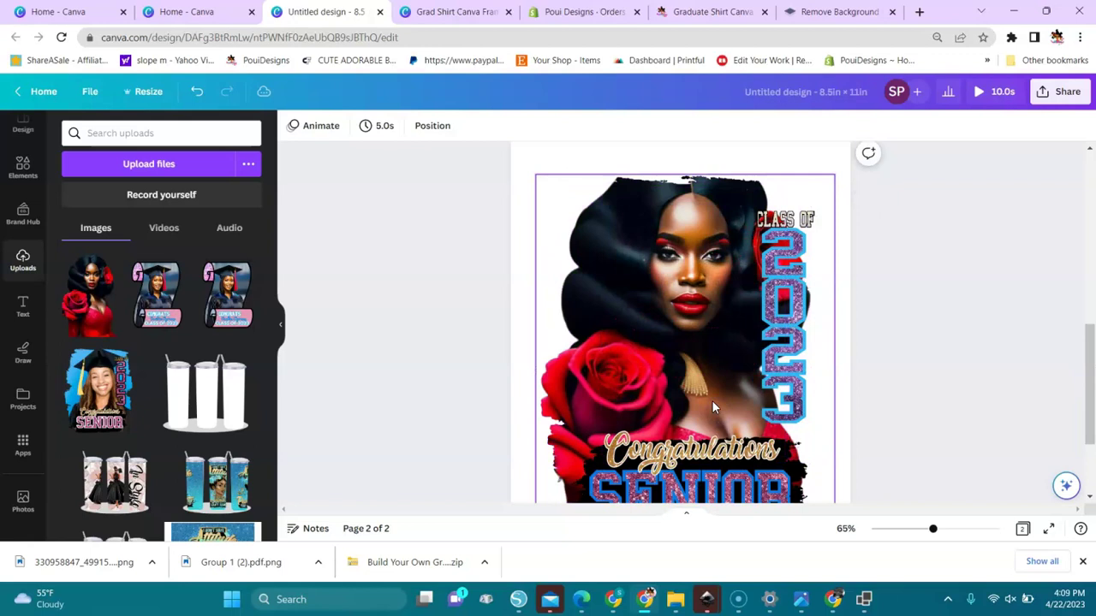
key(ctrl+z)
click(697, 399)
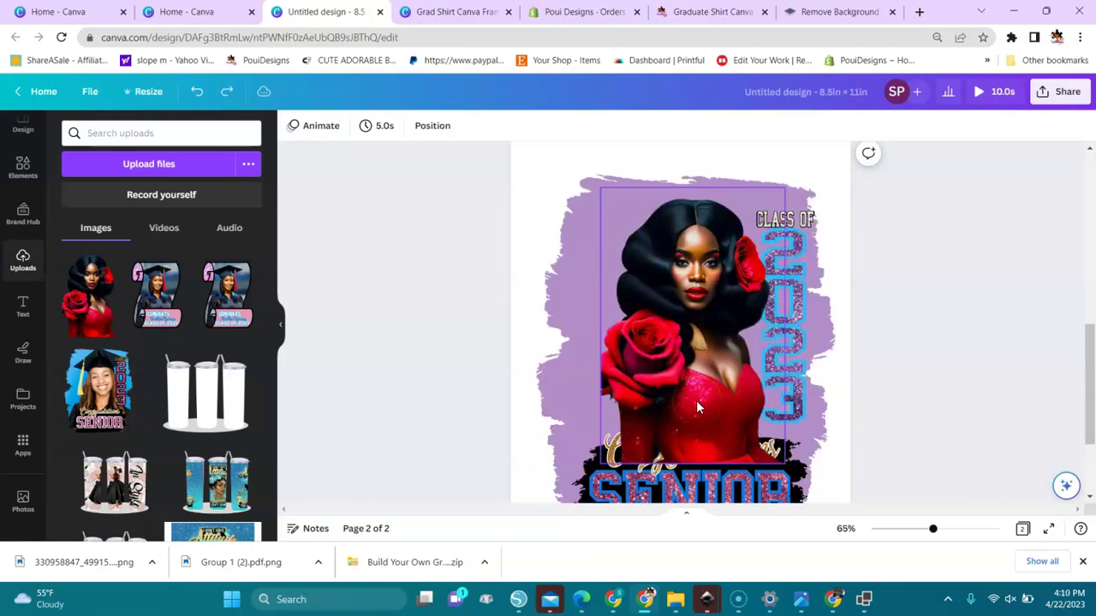
click(680, 430)
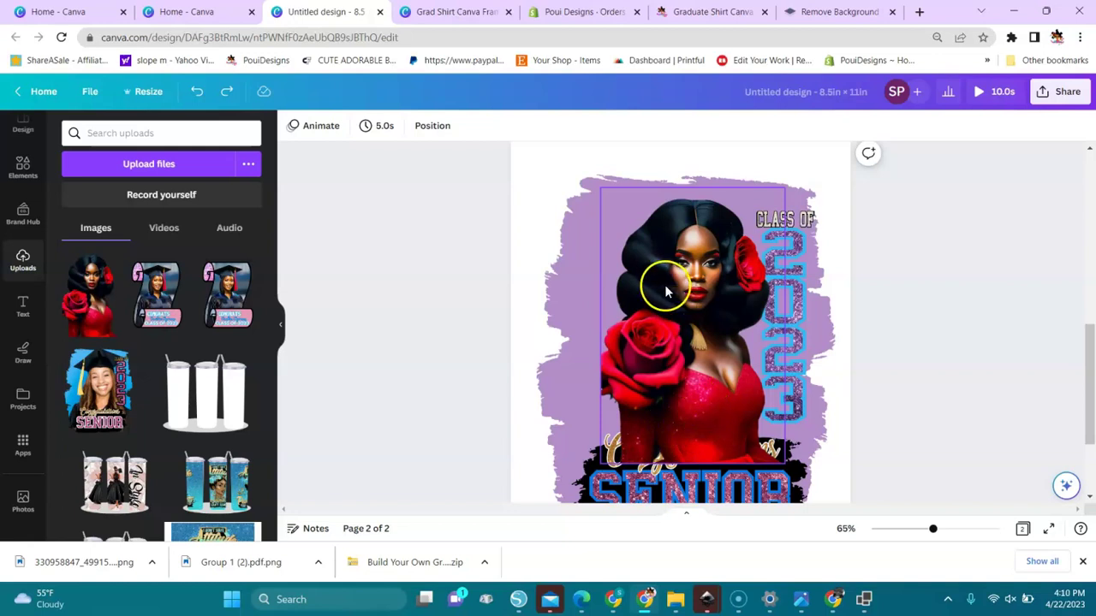
- Move the portrait layer below both Congratulations layers and above the glitter SENIOR layer
click(429, 126)
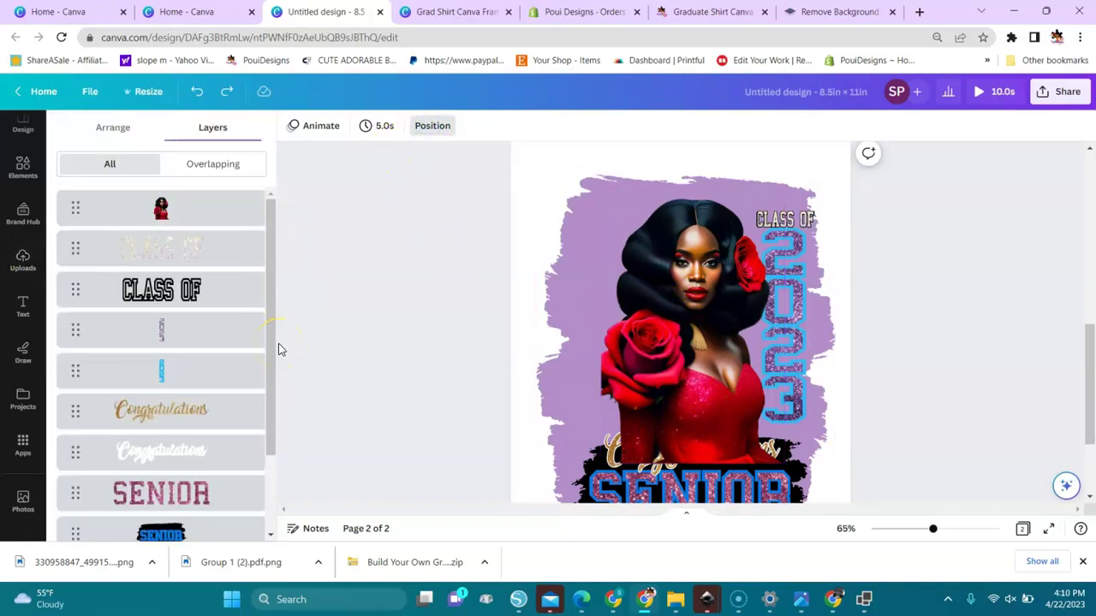
click(269, 417)
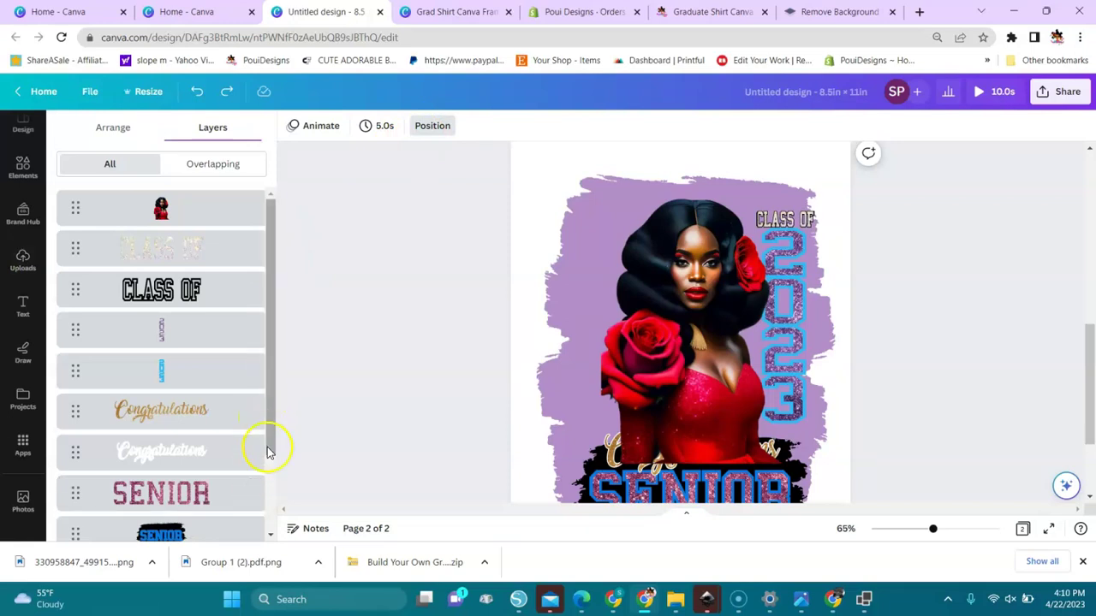
drag(270, 439, 276, 360)
click(161, 205)
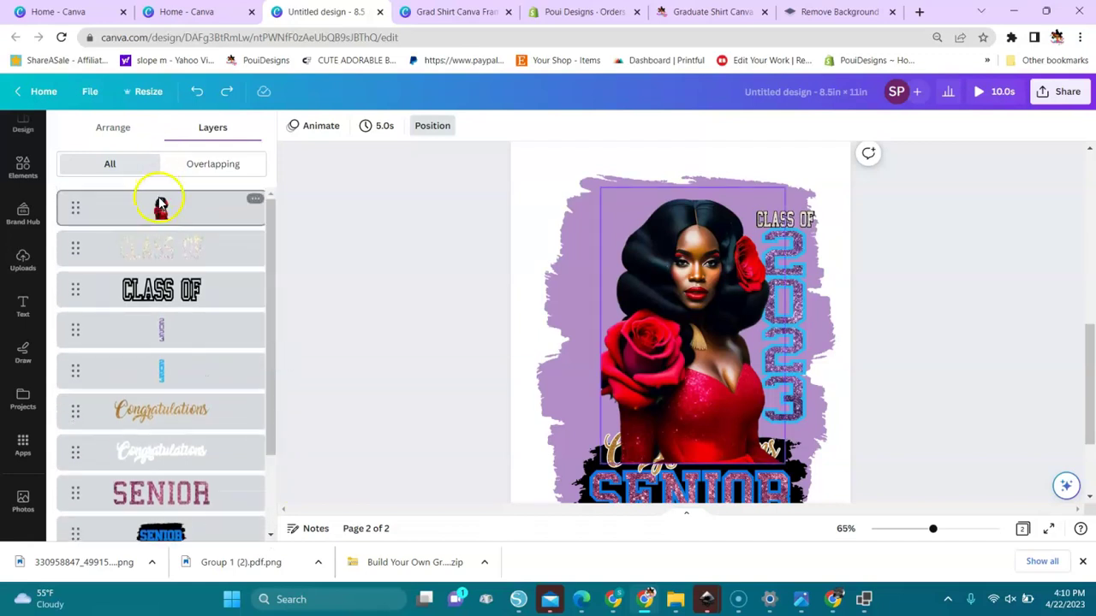
click(161, 208)
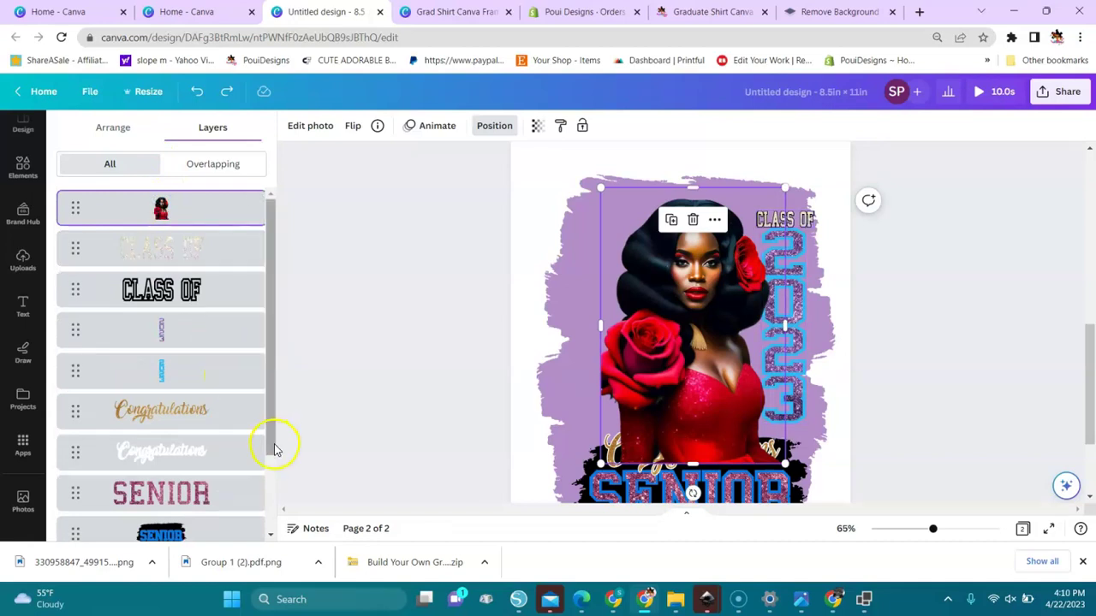
drag(268, 444, 274, 496)
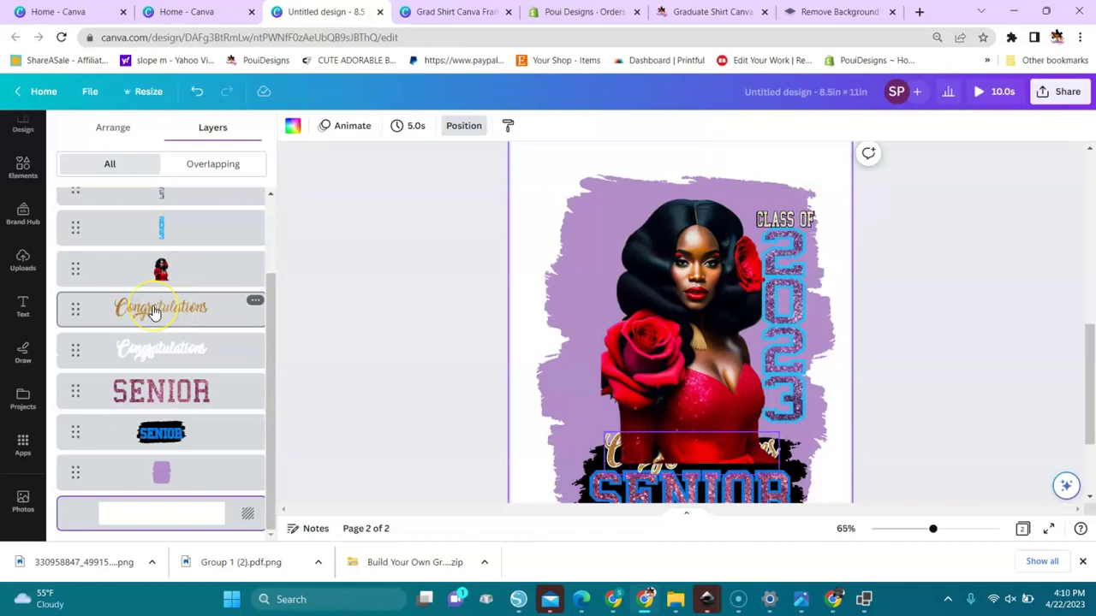
drag(162, 271, 161, 358)
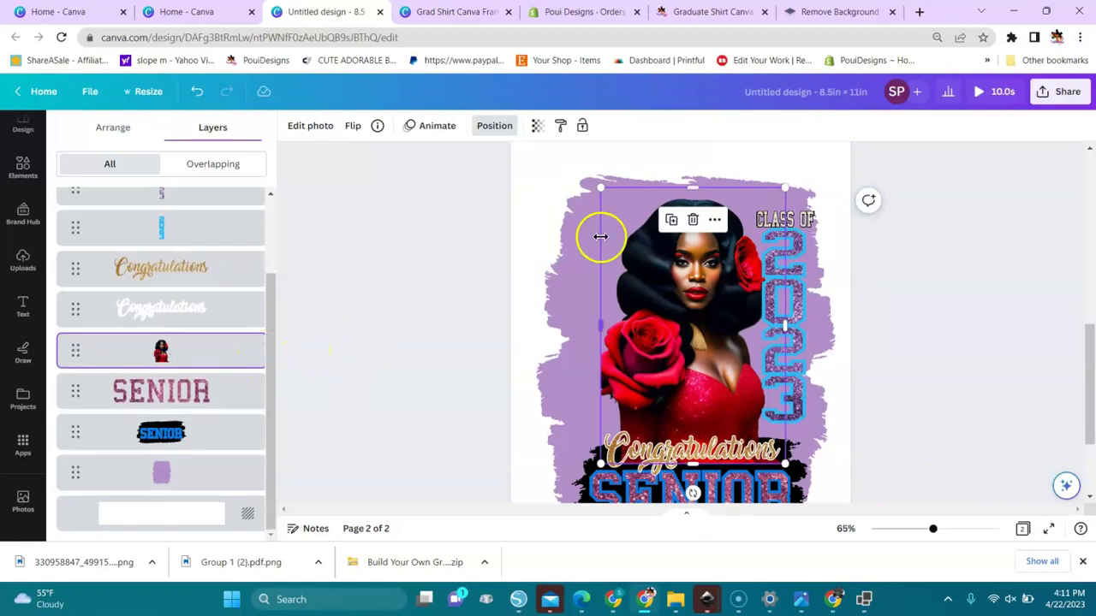
- Enlarge and center the portrait so the hair extends above the purple brush shape, undoing any drop into the frame
drag(603, 188, 579, 145)
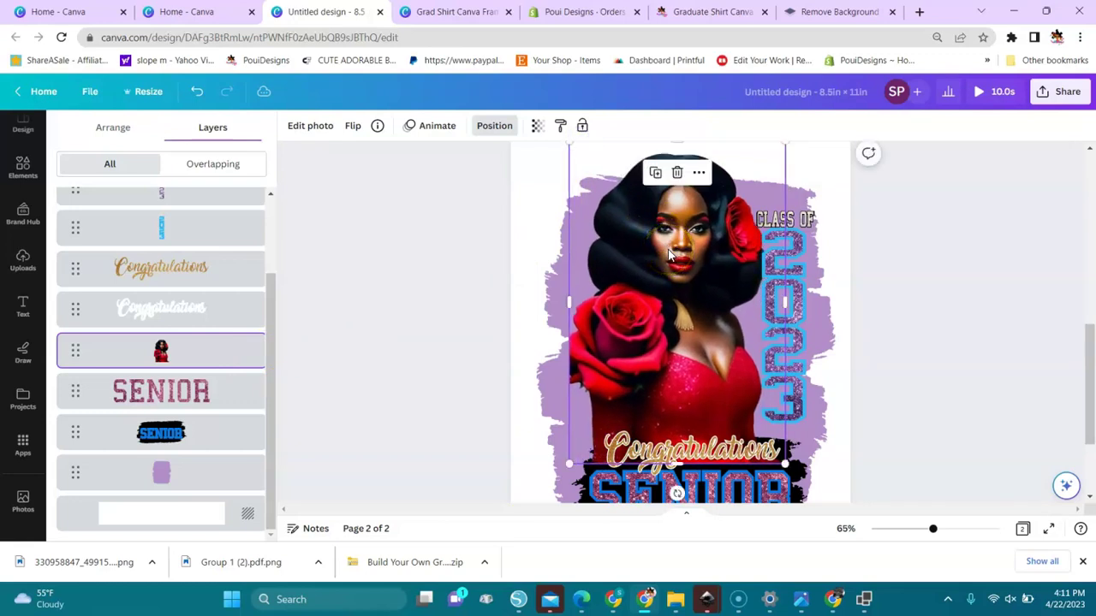
drag(673, 249, 677, 254)
key(ctrl+z)
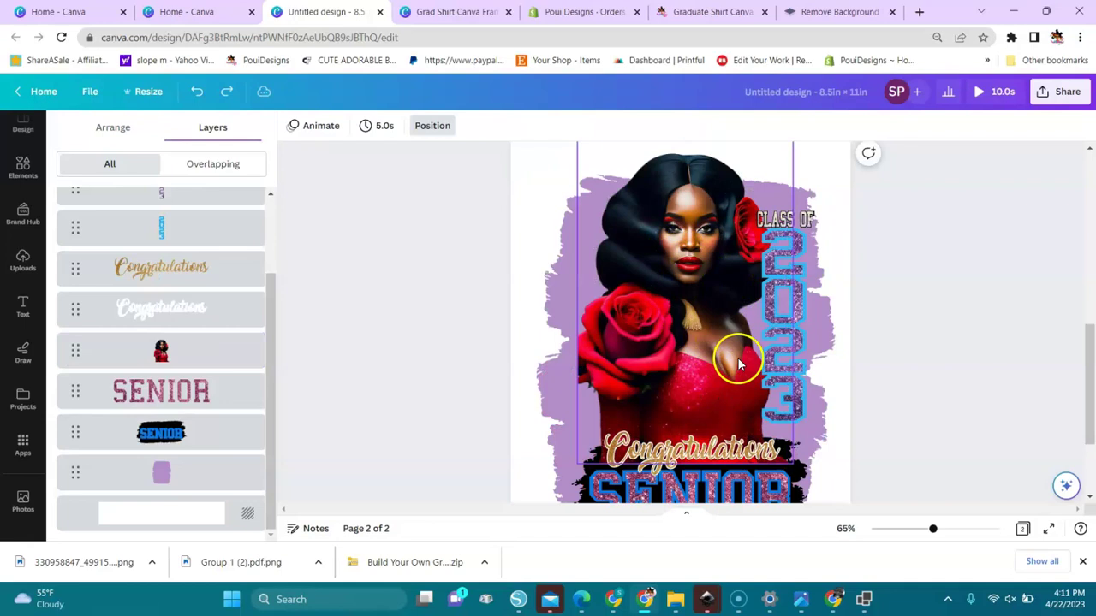
click(435, 470)
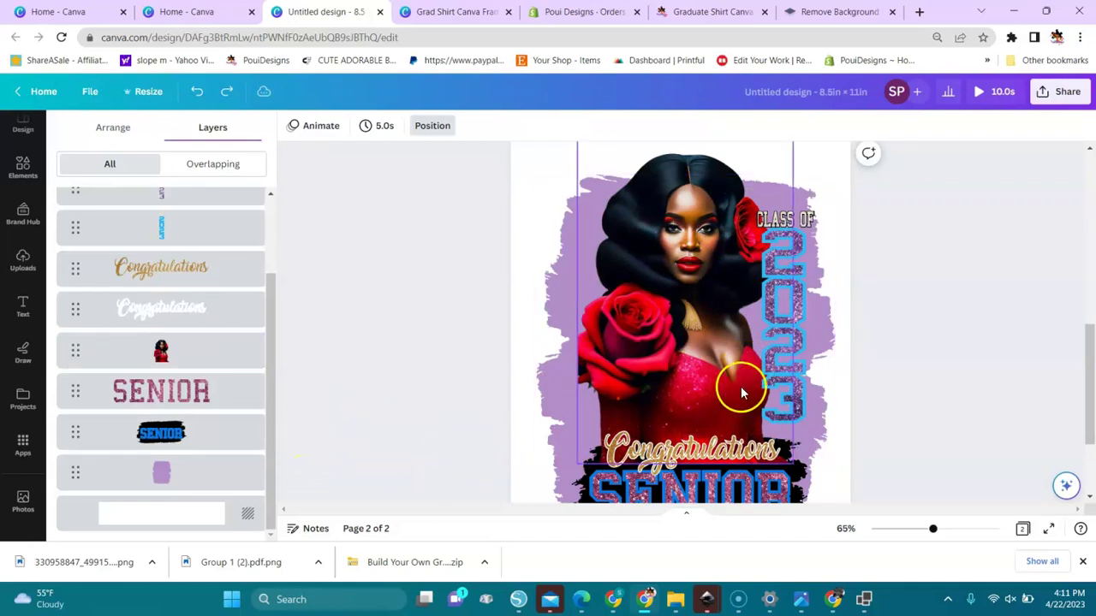
mouse_move(1087, 371)
mouse_down()
mouse_move(1089, 387)
mouse_move(1086, 362)
mouse_up()
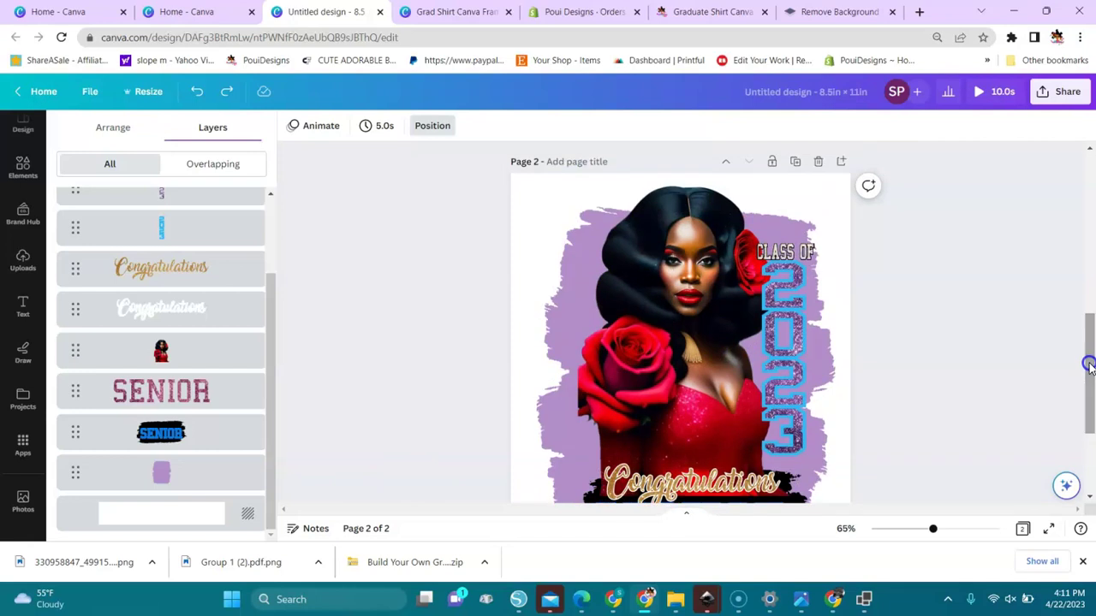
click(750, 322)
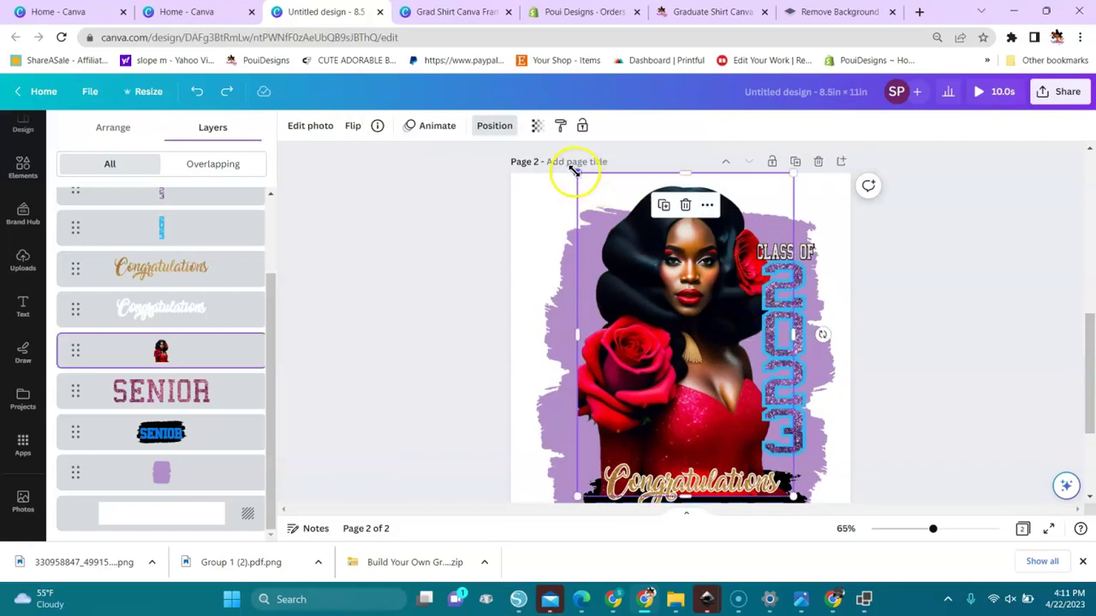
mouse_move(578, 177)
mouse_down()
mouse_move(590, 188)
mouse_move(570, 162)
mouse_move(580, 176)
mouse_up()
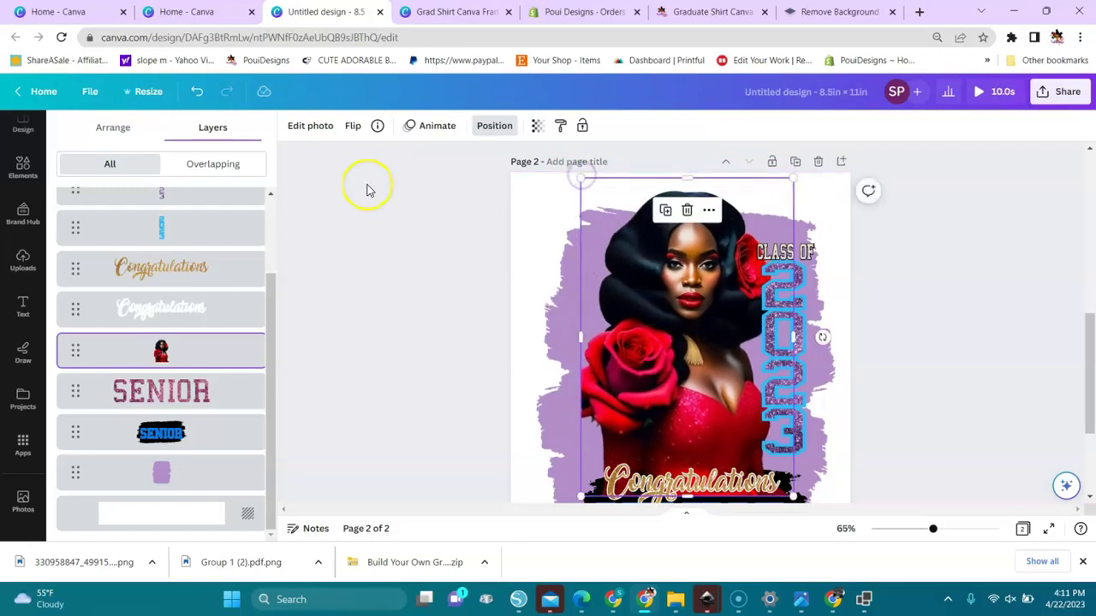
- Try the brand kit's magenta and blue on the CLASS OF outline layer and return it to black
click(483, 128)
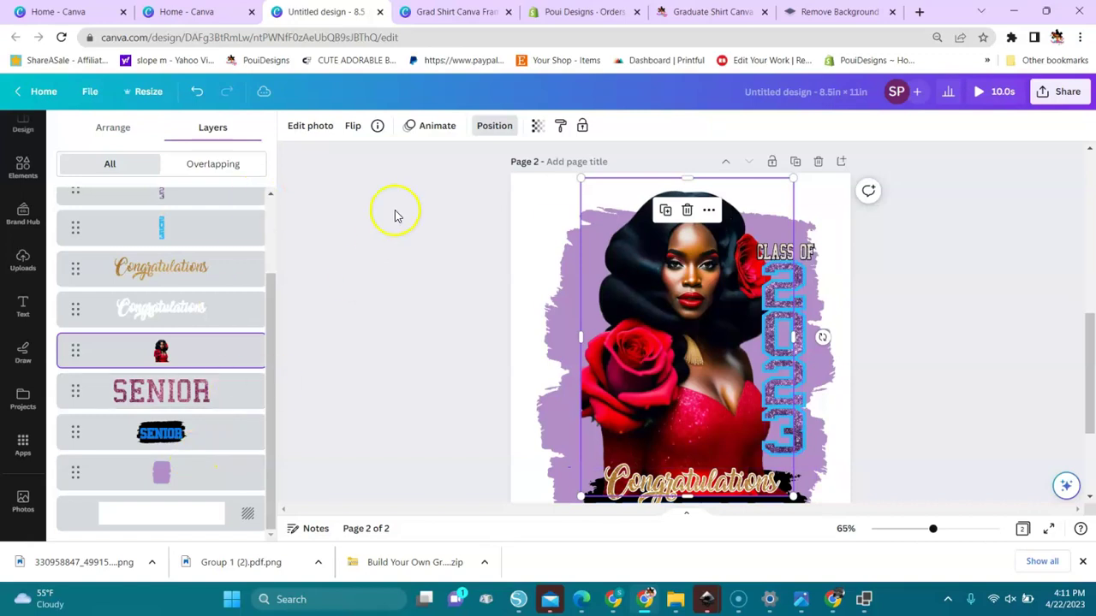
click(272, 227)
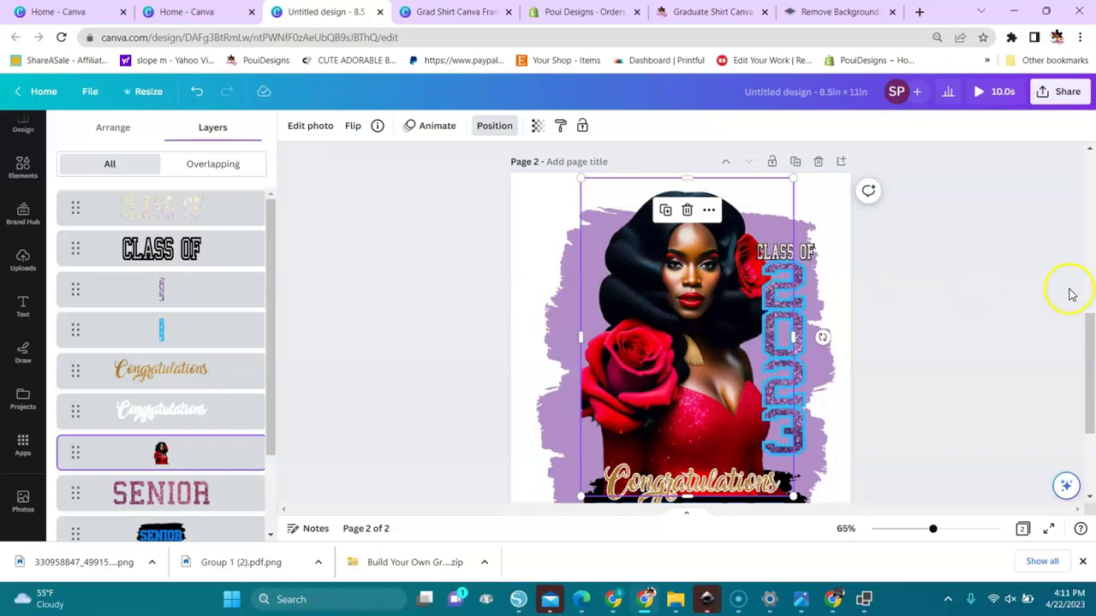
click(150, 252)
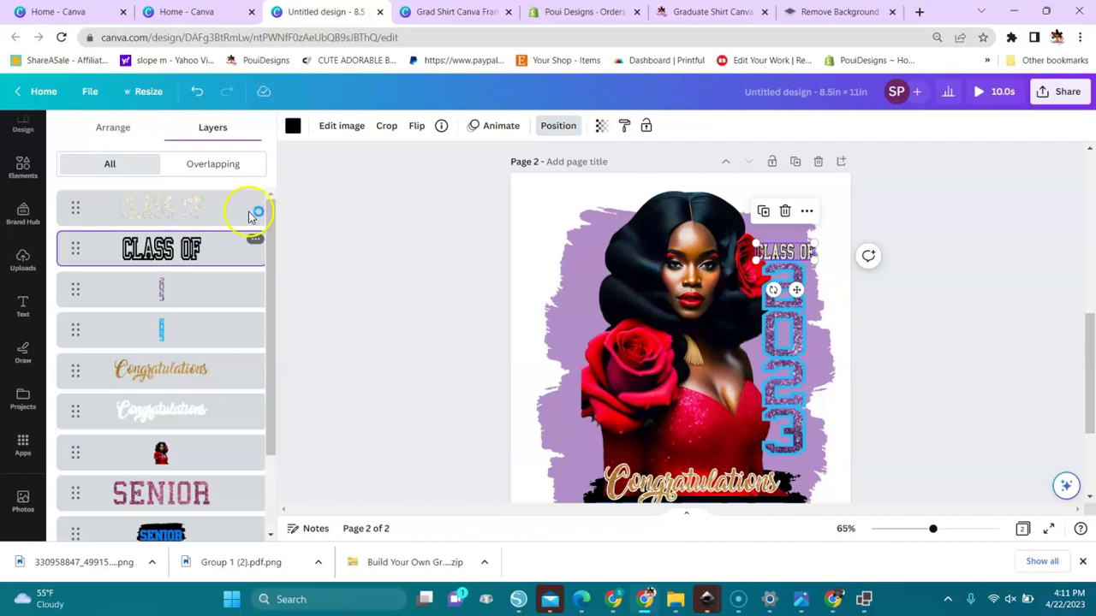
click(293, 128)
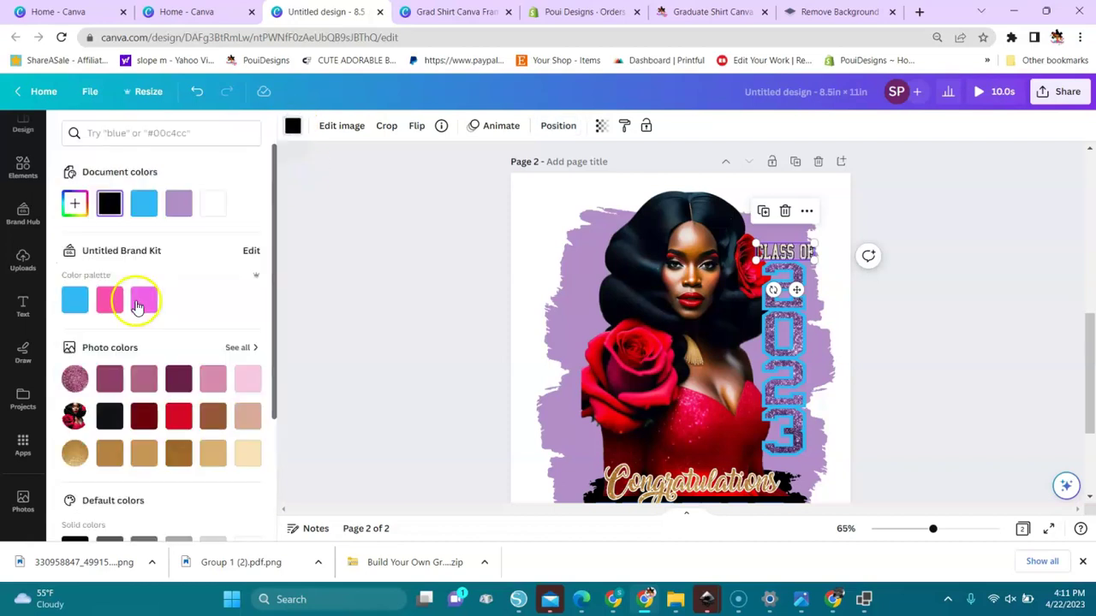
click(141, 304)
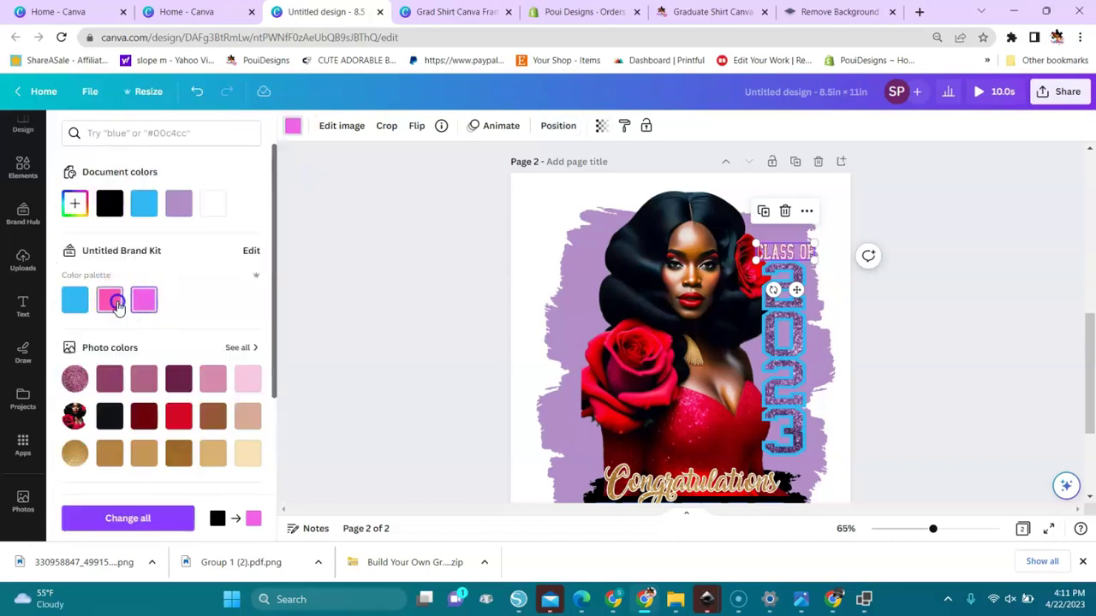
click(74, 304)
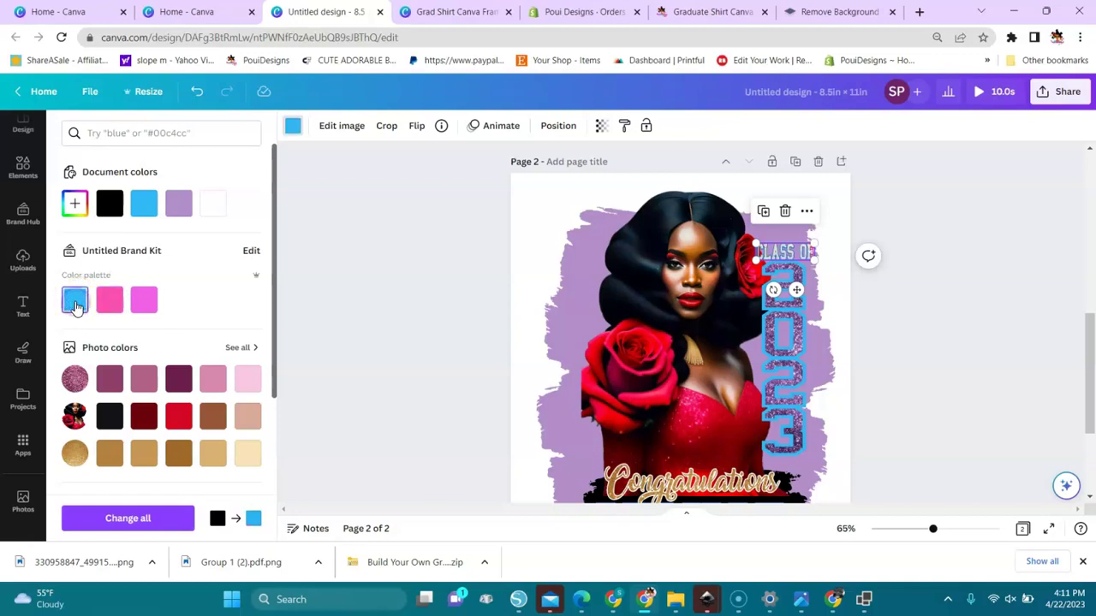
click(109, 206)
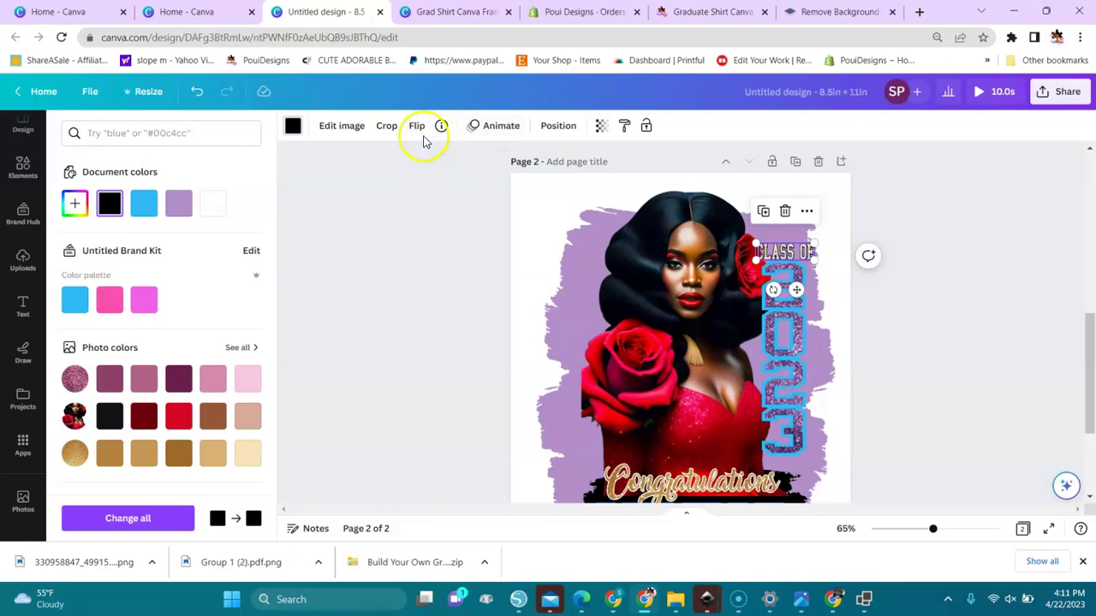
- Try mauve, blue and magenta on the brush stroke of the SENIOR outline layer and return it to black
click(557, 126)
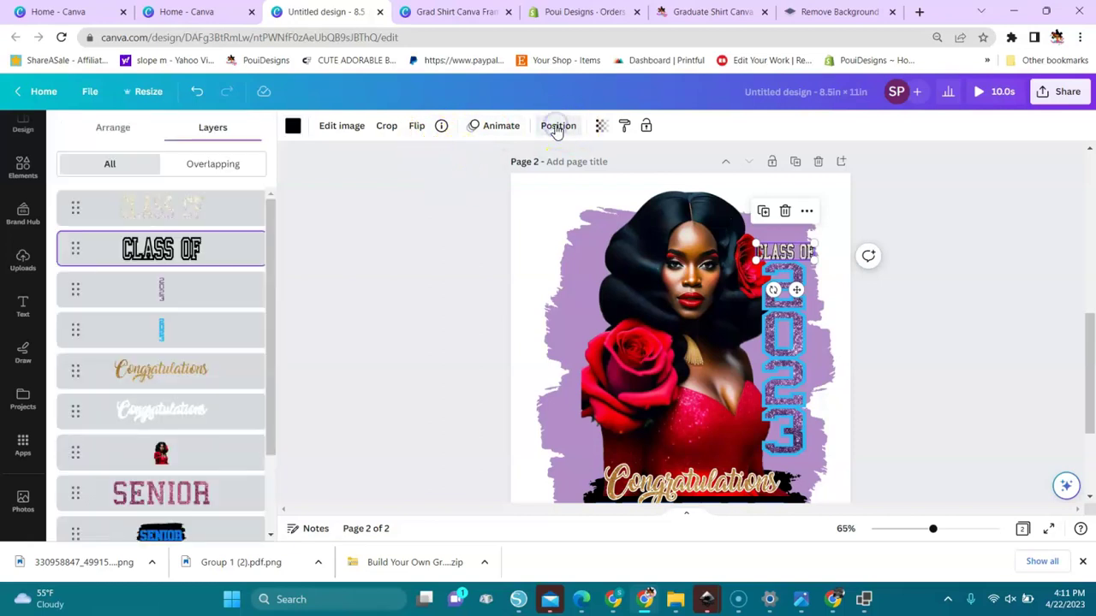
drag(268, 354, 266, 452)
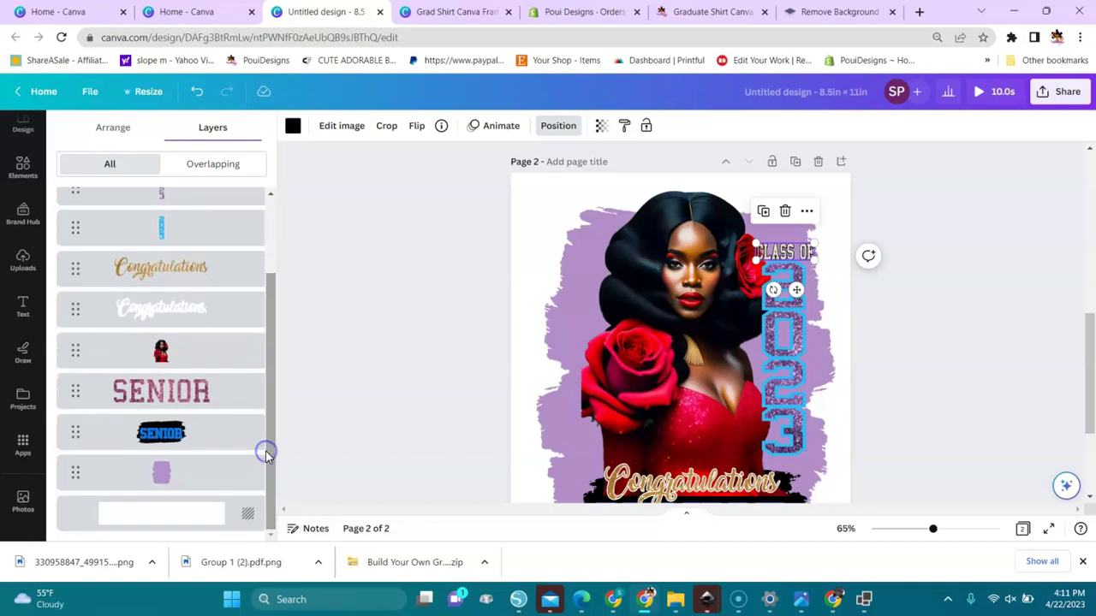
click(188, 394)
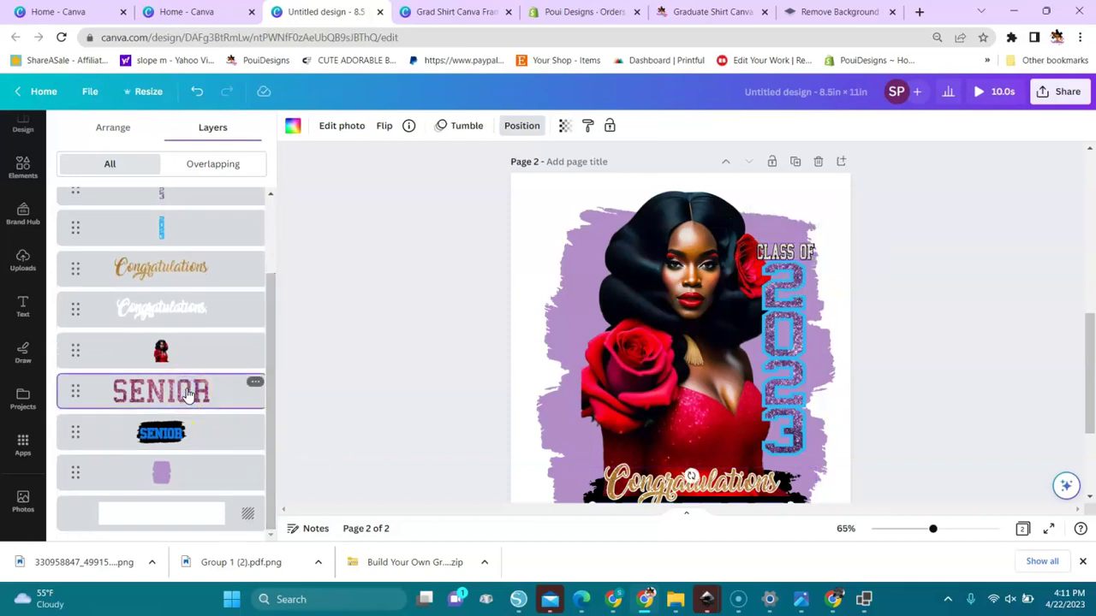
click(174, 438)
drag(1087, 298, 1091, 370)
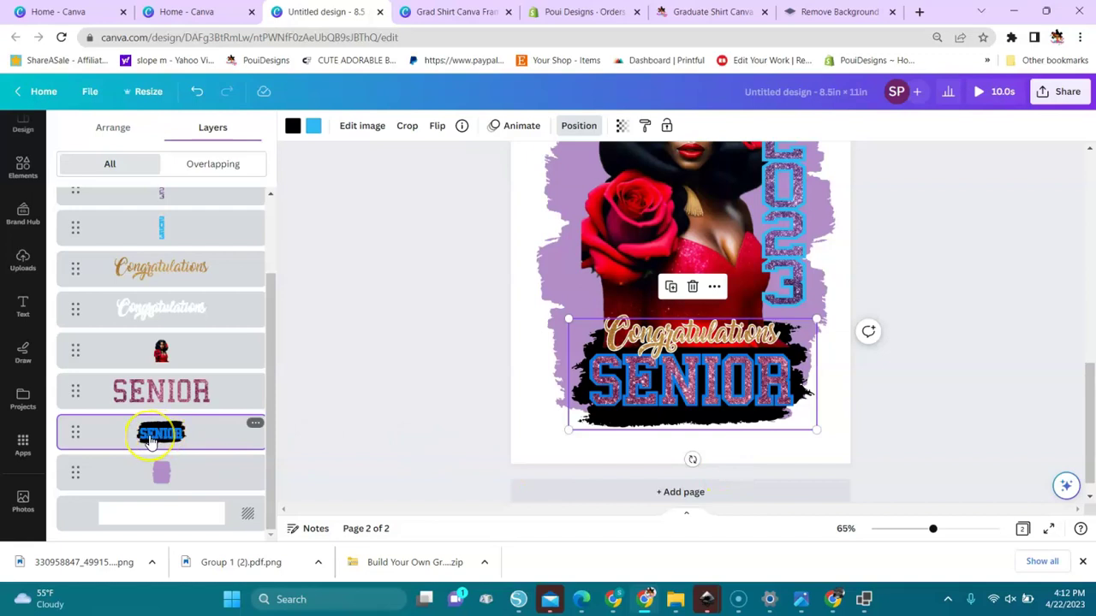
click(293, 127)
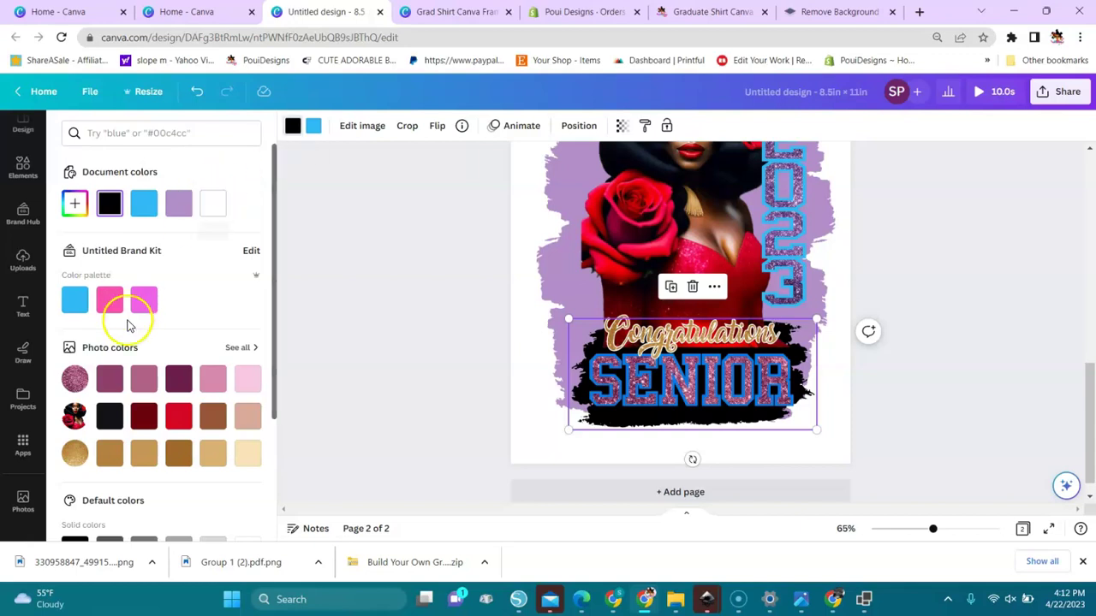
click(144, 379)
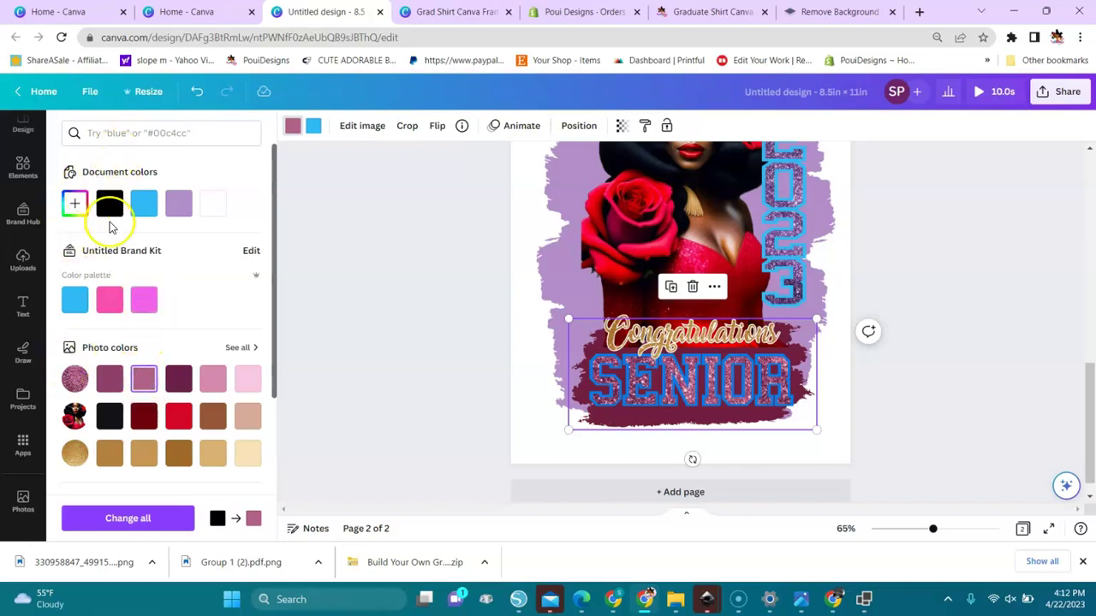
click(76, 301)
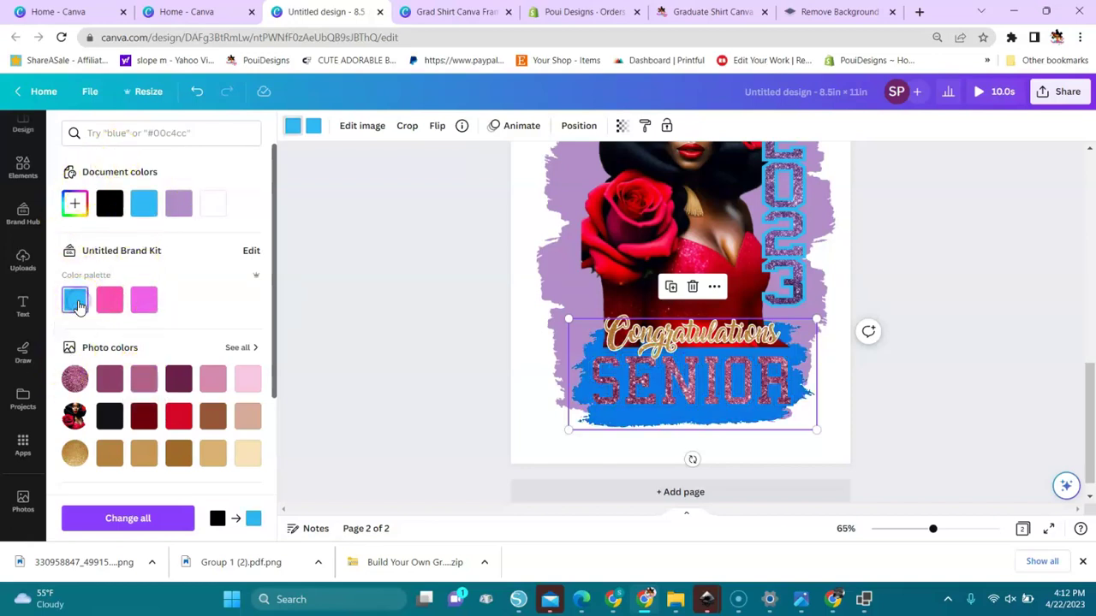
click(143, 301)
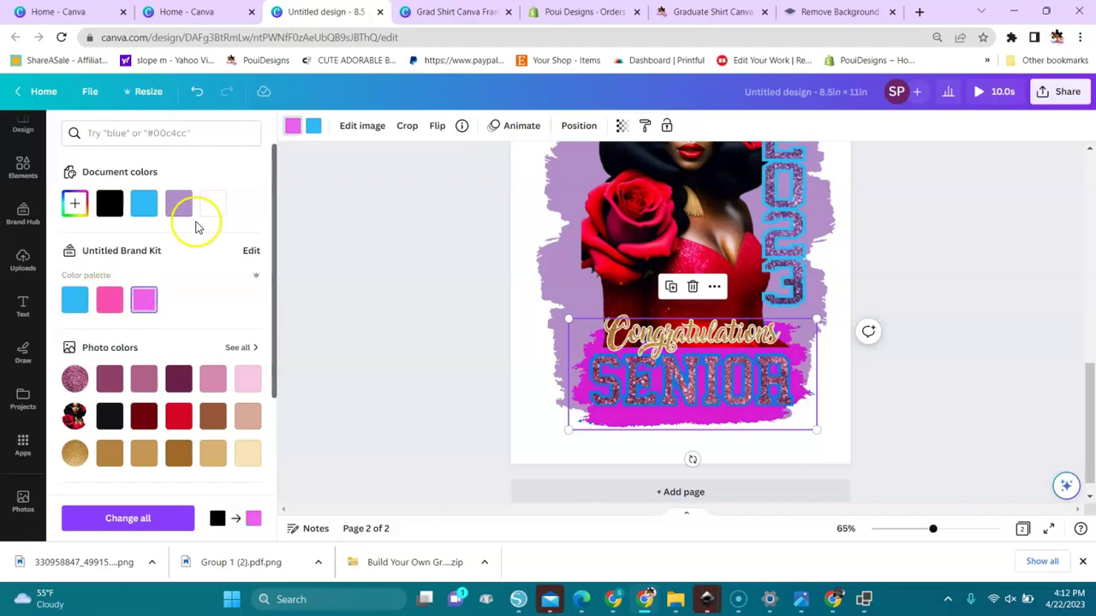
click(109, 206)
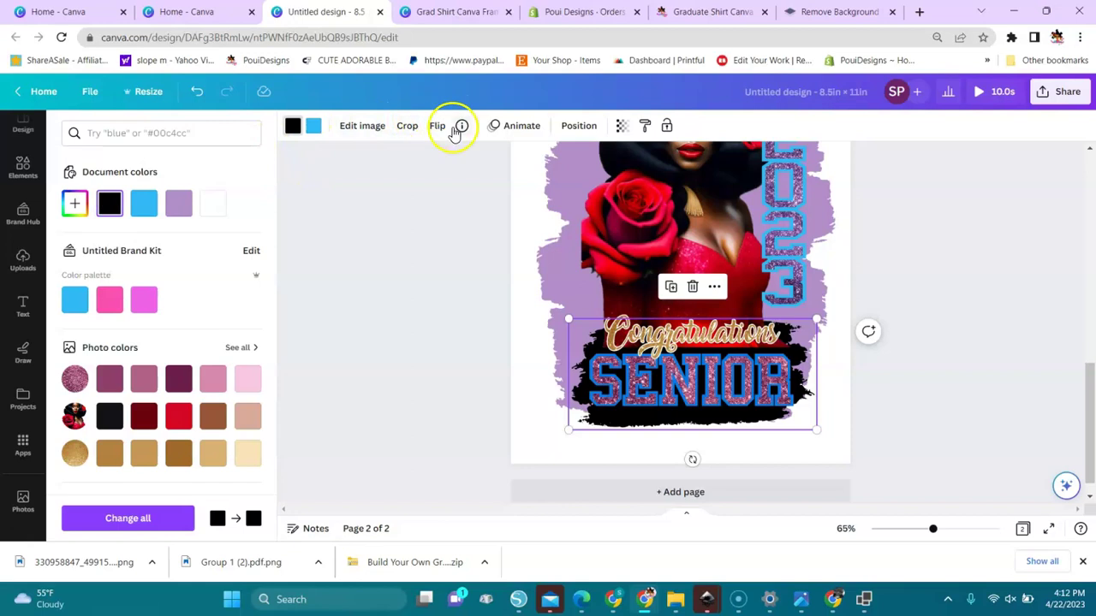
- Try several default gradients on the purple brush shape behind the portrait and settle on the teal-to-dark-blue gradient
click(572, 126)
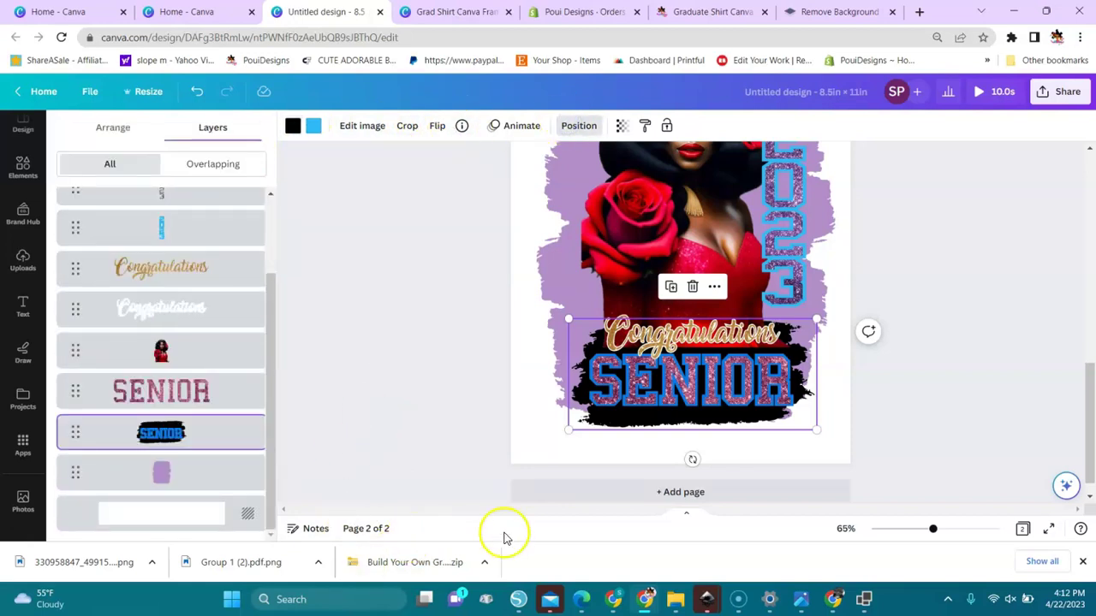
drag(1090, 420, 1088, 374)
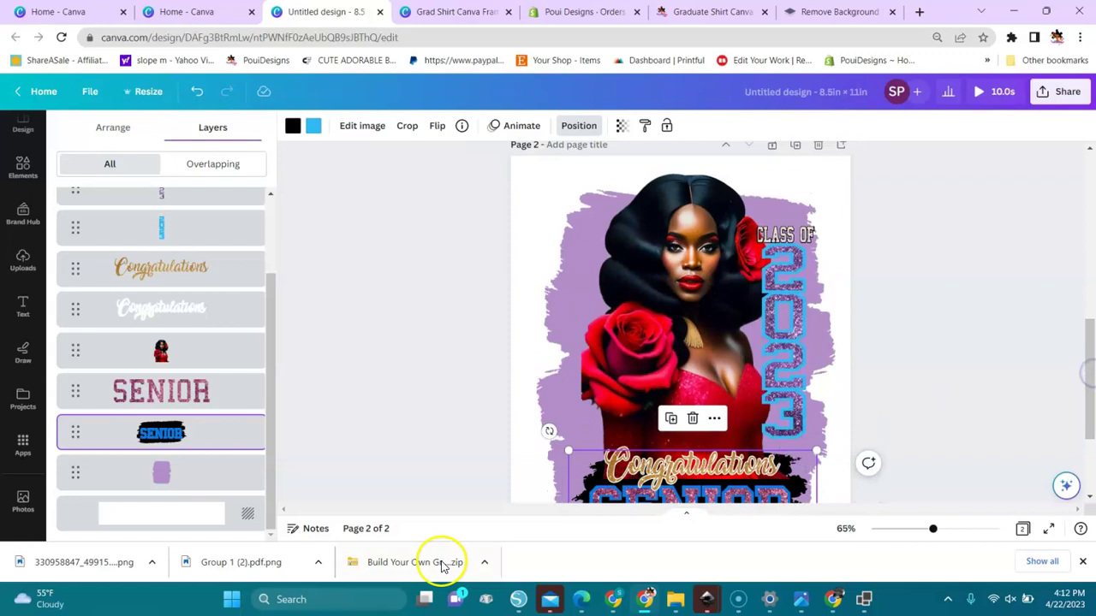
click(162, 483)
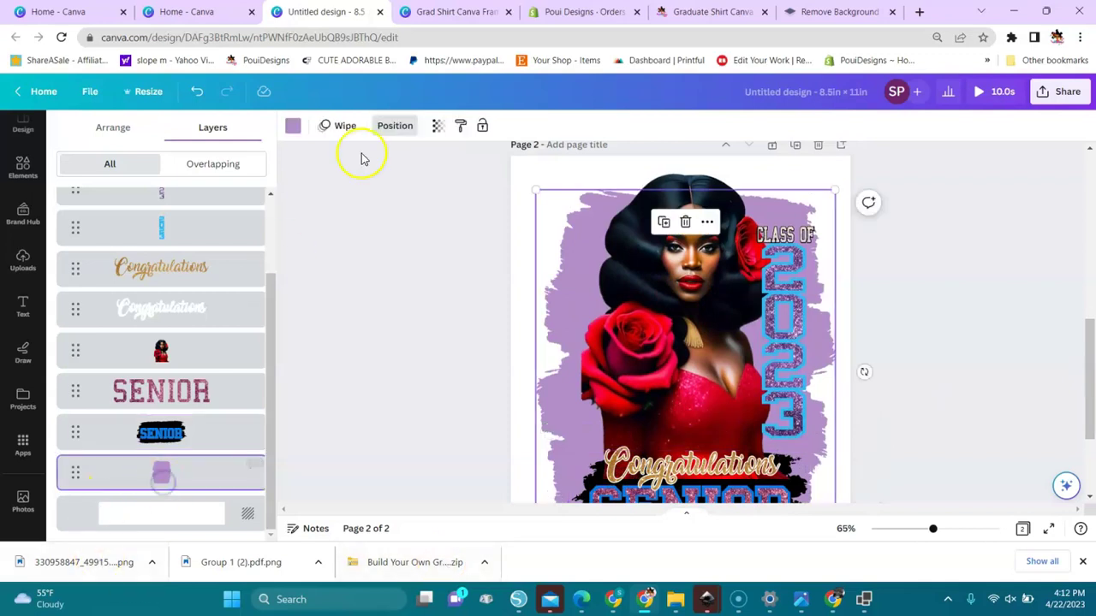
click(293, 128)
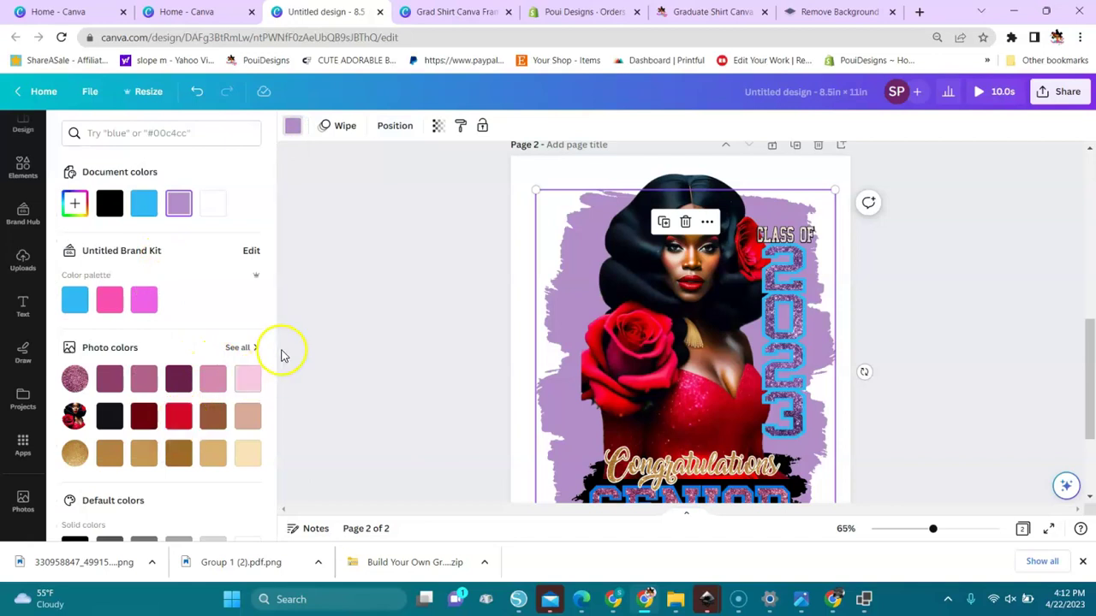
click(76, 206)
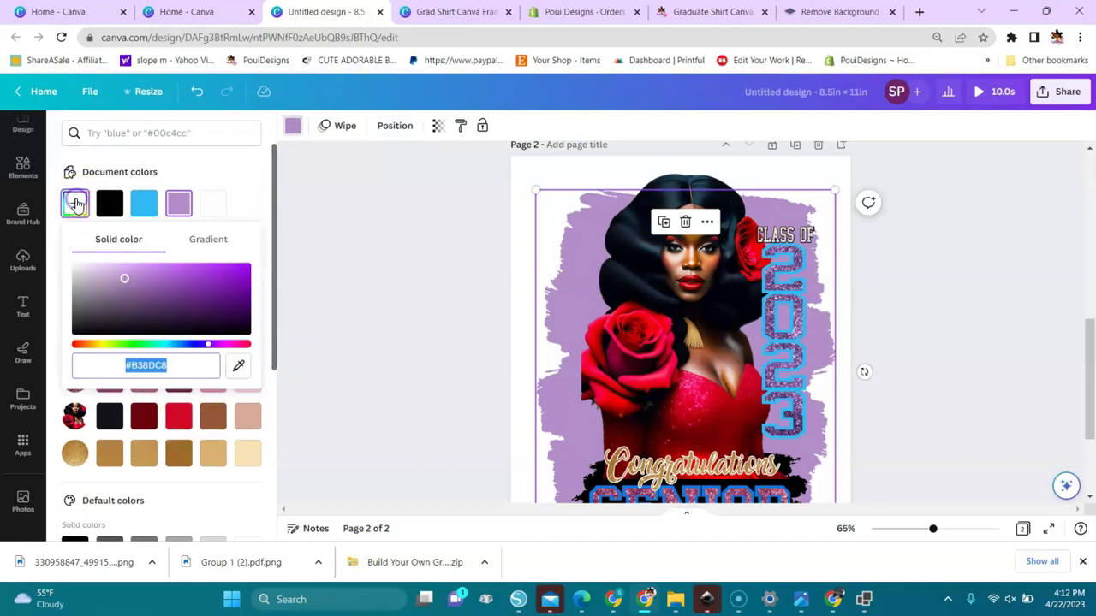
click(257, 193)
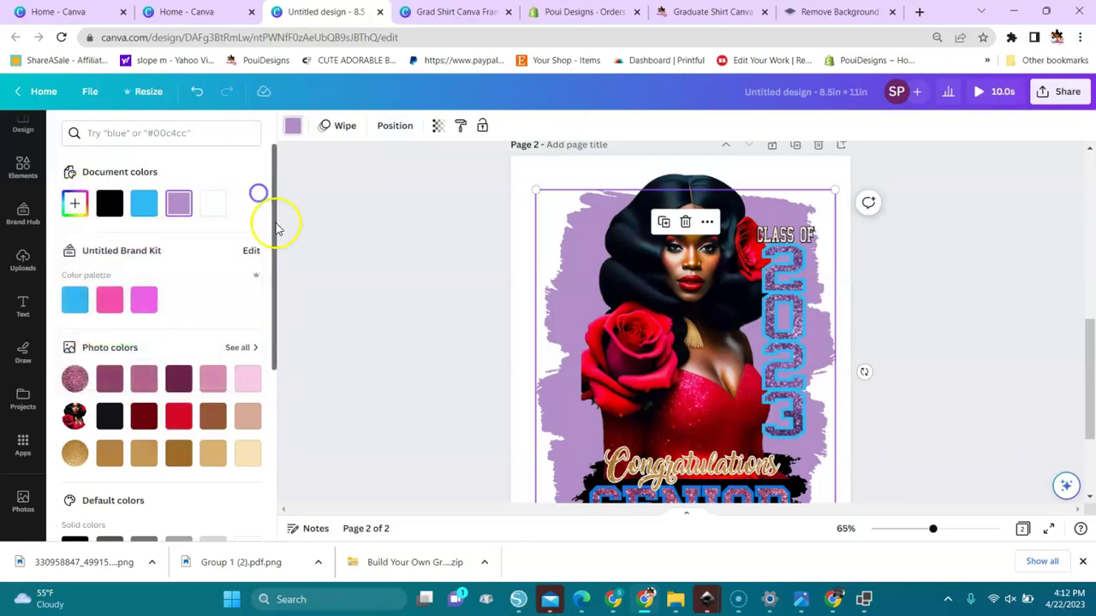
drag(274, 236, 246, 459)
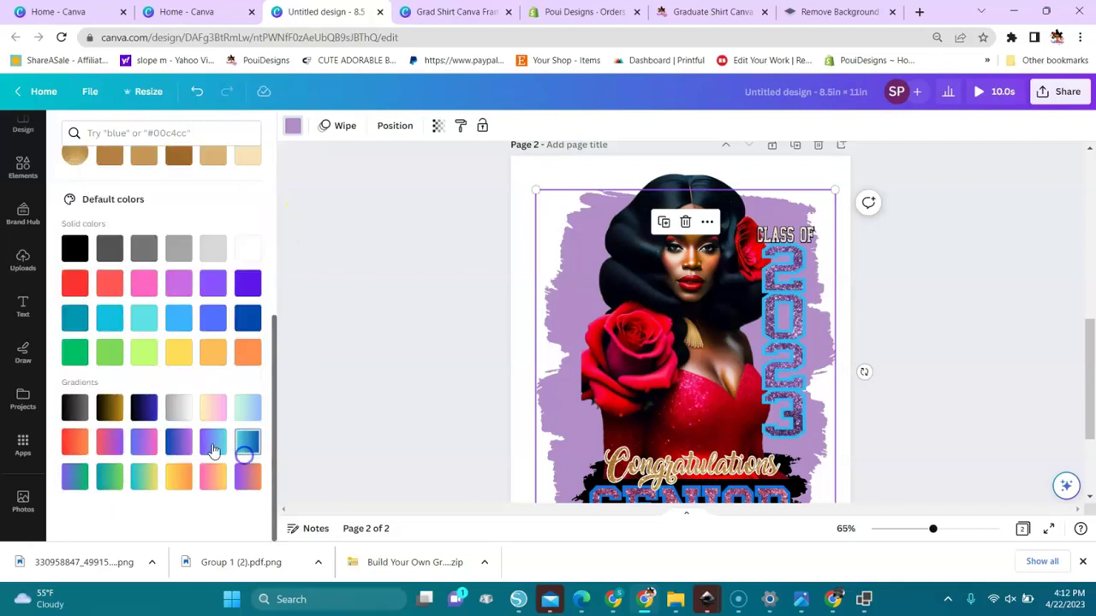
click(141, 456)
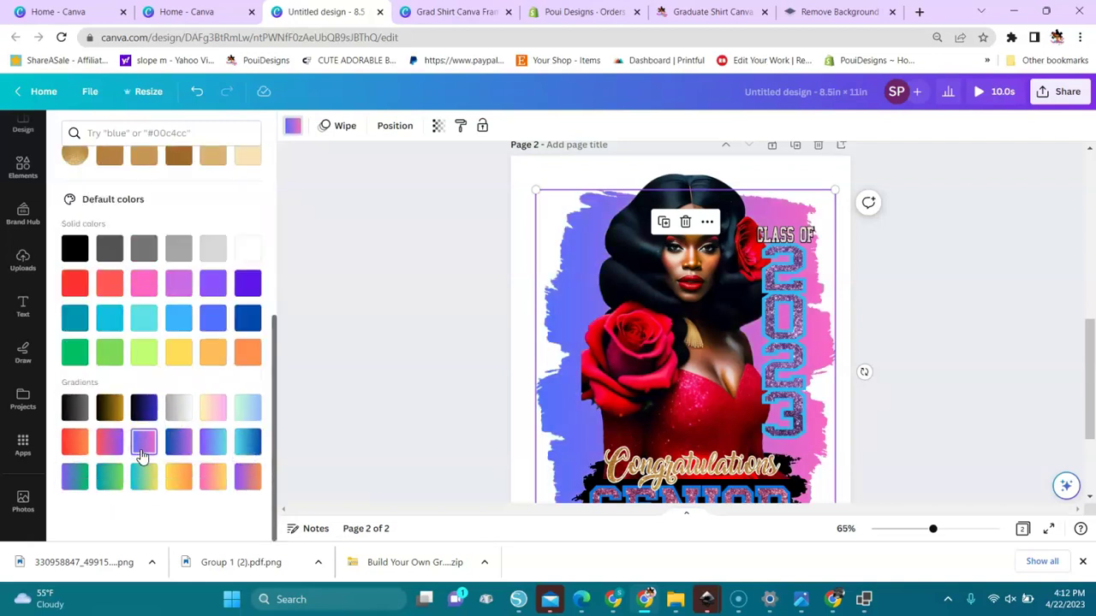
click(211, 477)
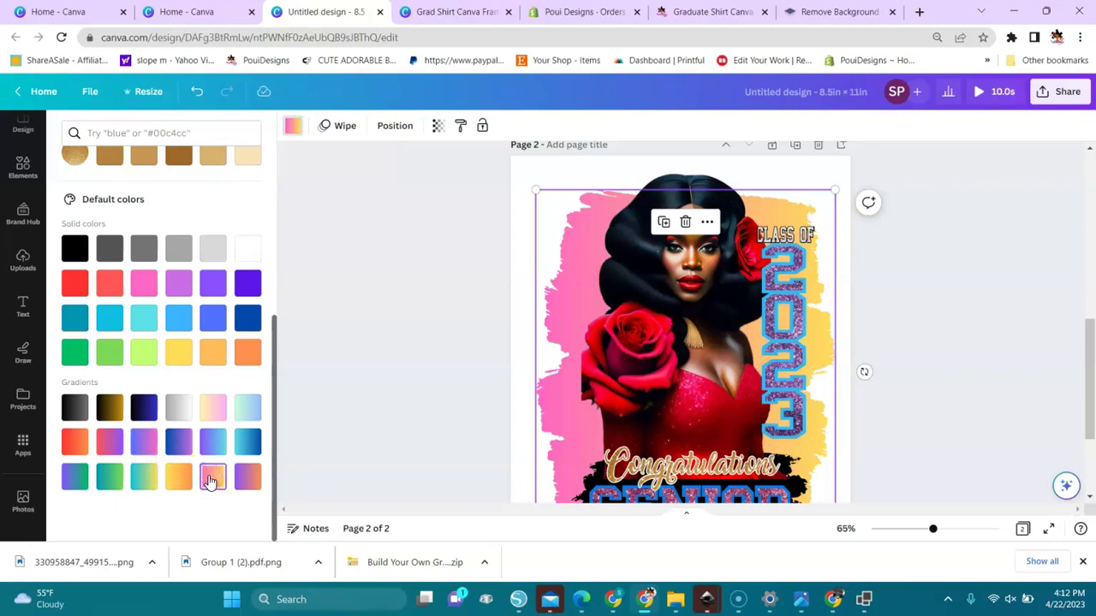
click(213, 408)
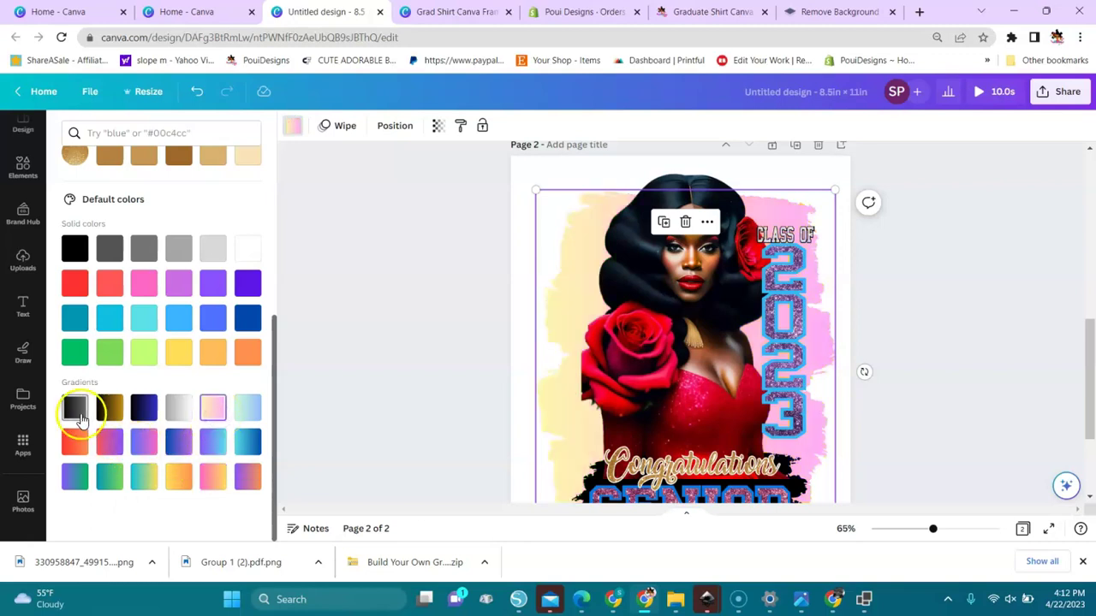
click(74, 442)
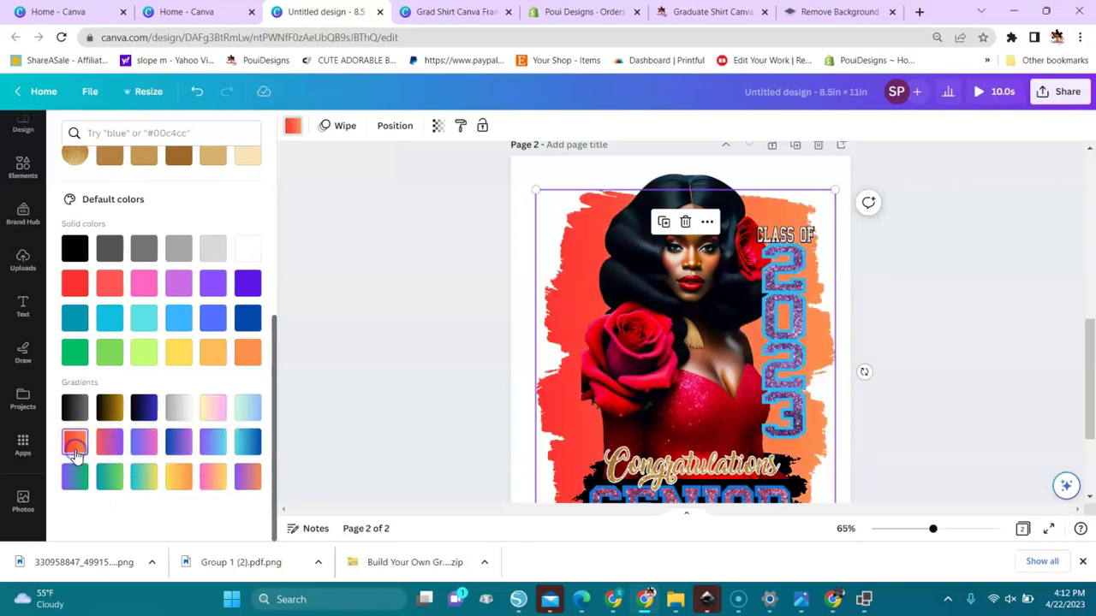
click(247, 444)
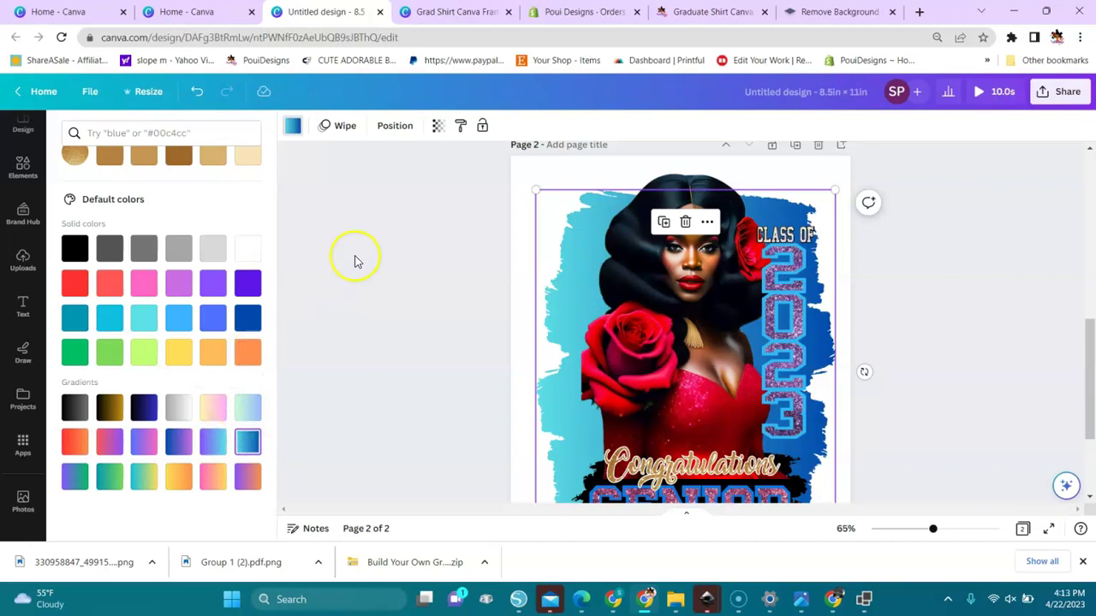
- Compare the framed graduate design on page 1 with the layered portrait design on page 2
drag(1086, 385, 1088, 228)
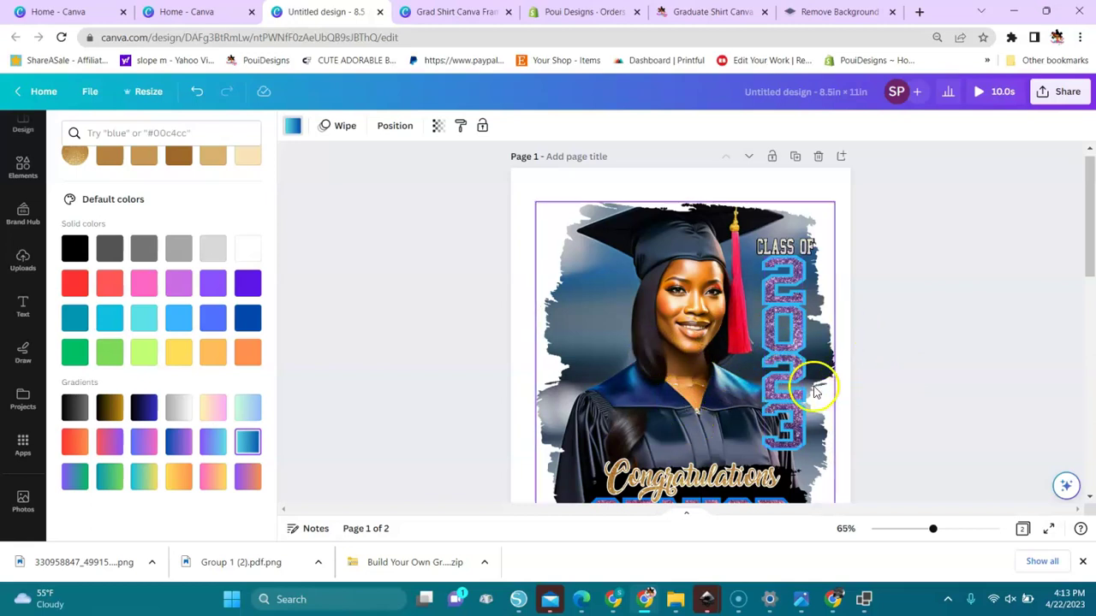
drag(1088, 251, 1084, 427)
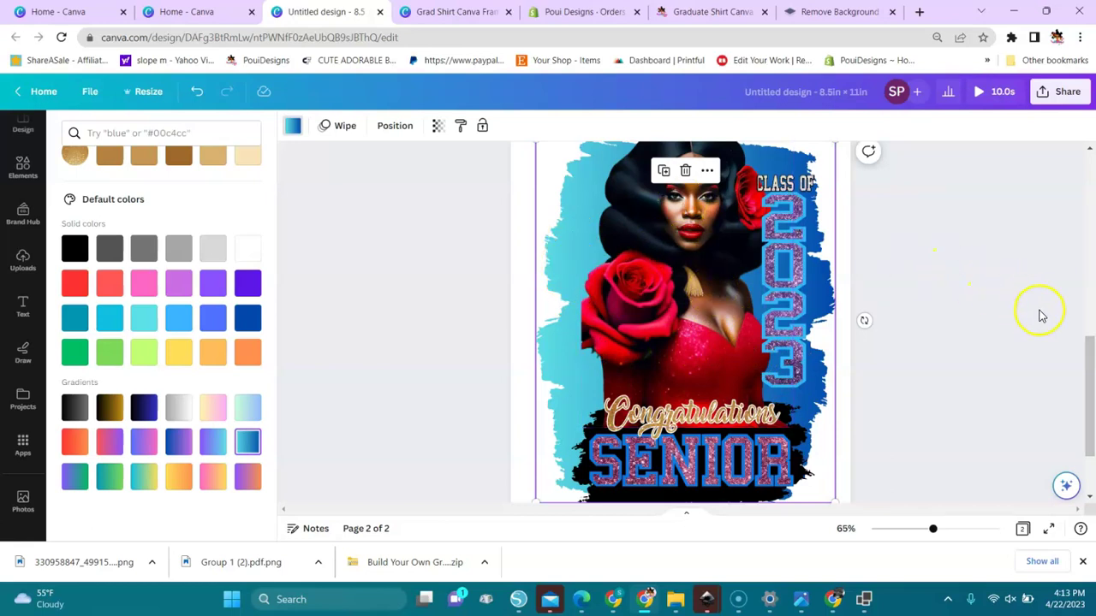
drag(1089, 358, 1089, 336)
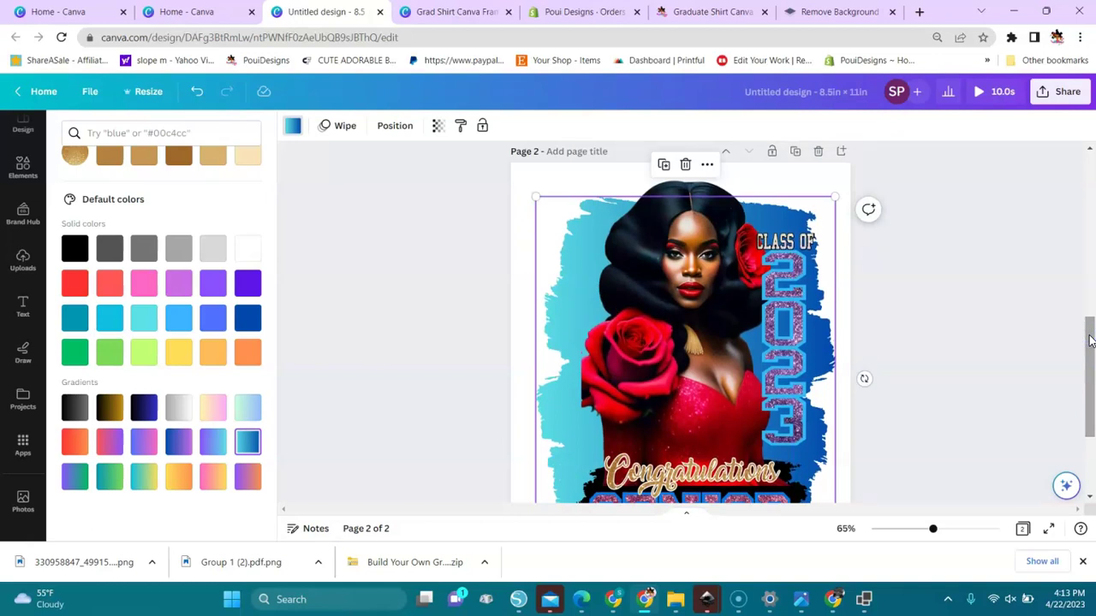
key(XF86AudioLowerVolume)
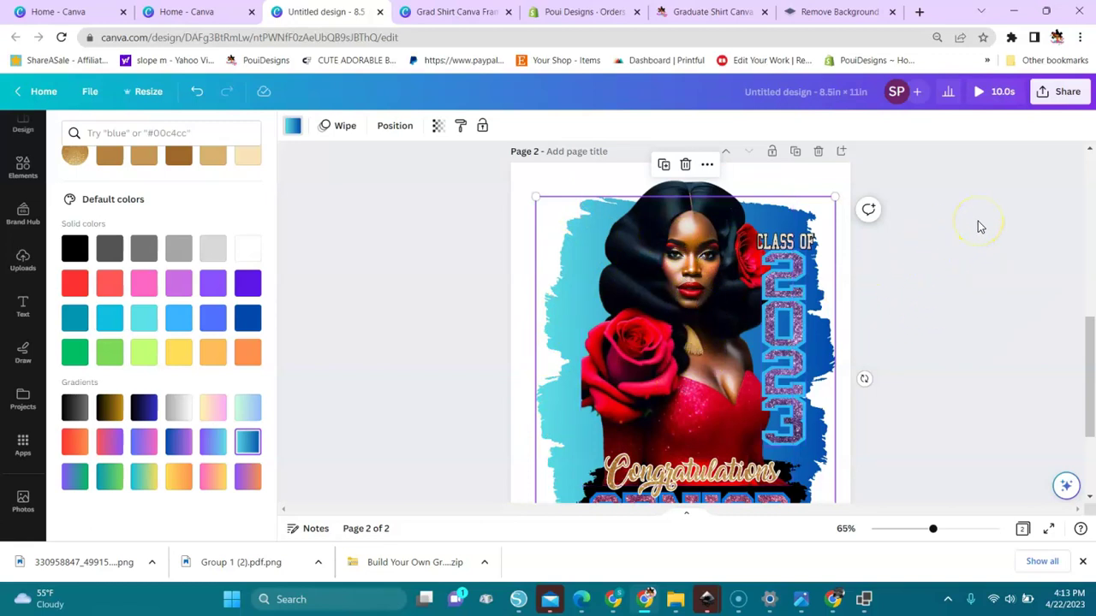
click(730, 298)
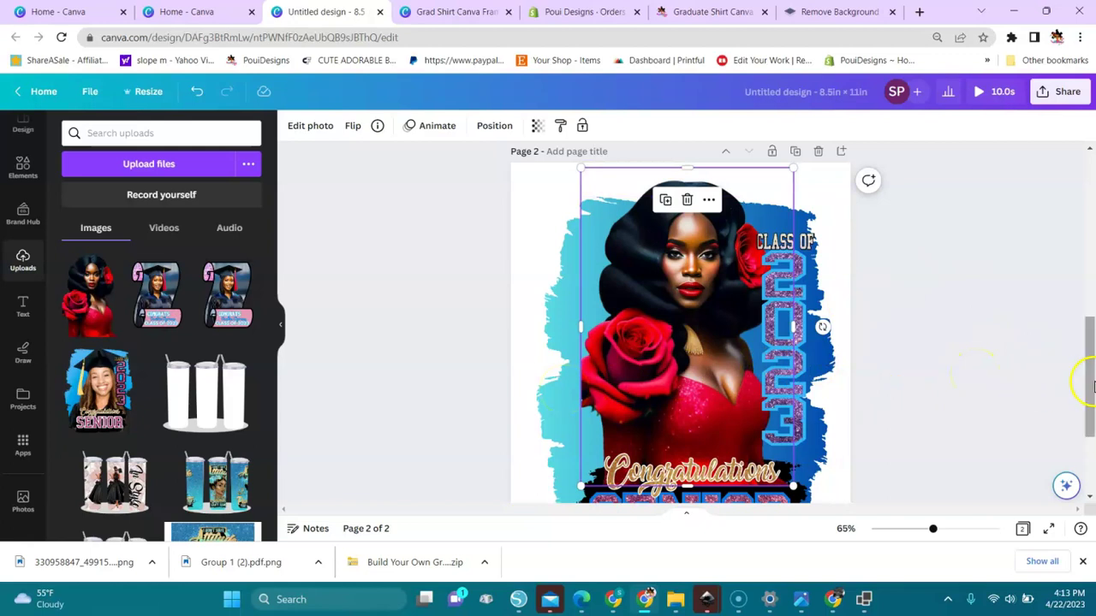
mouse_move(1092, 367)
mouse_down()
mouse_move(1088, 203)
mouse_move(1091, 376)
mouse_up()
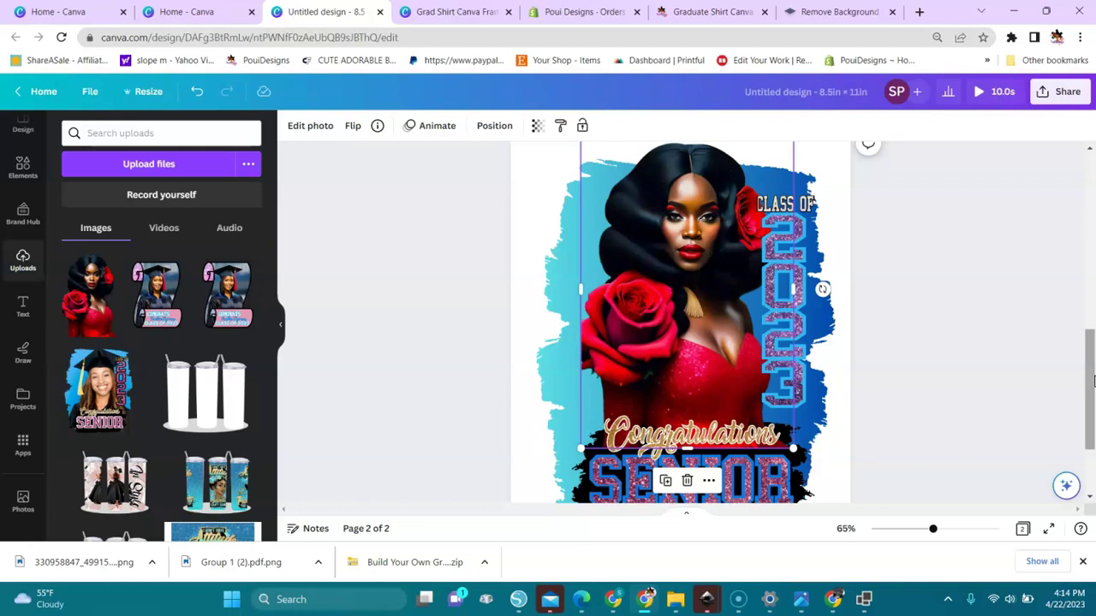
drag(1093, 376, 1089, 218)
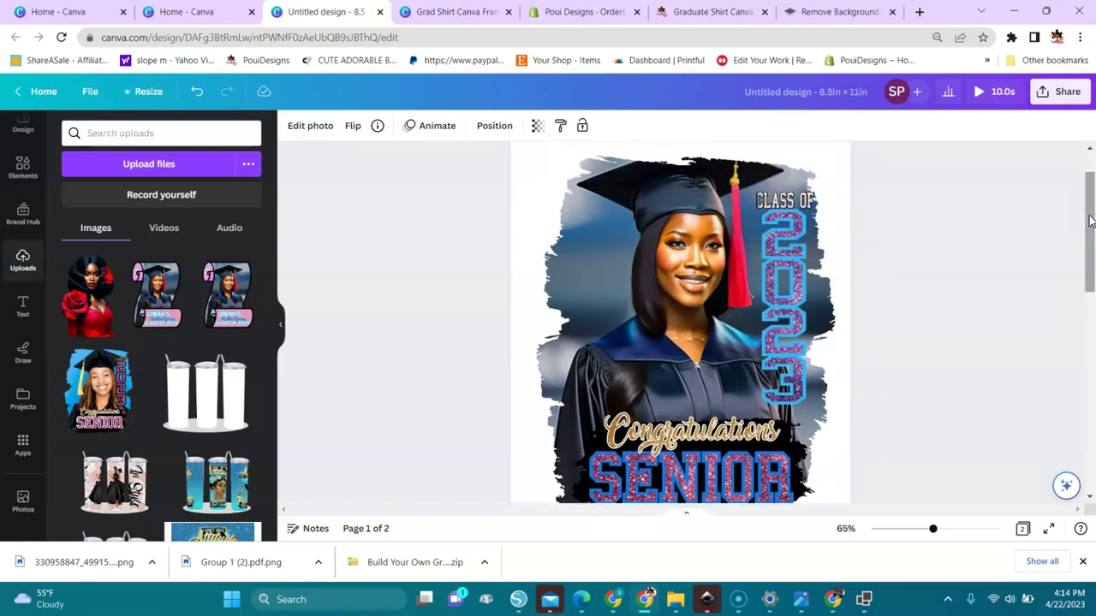
mouse_move(1090, 221)
mouse_down()
mouse_move(1088, 233)
mouse_move(1084, 214)
mouse_up()
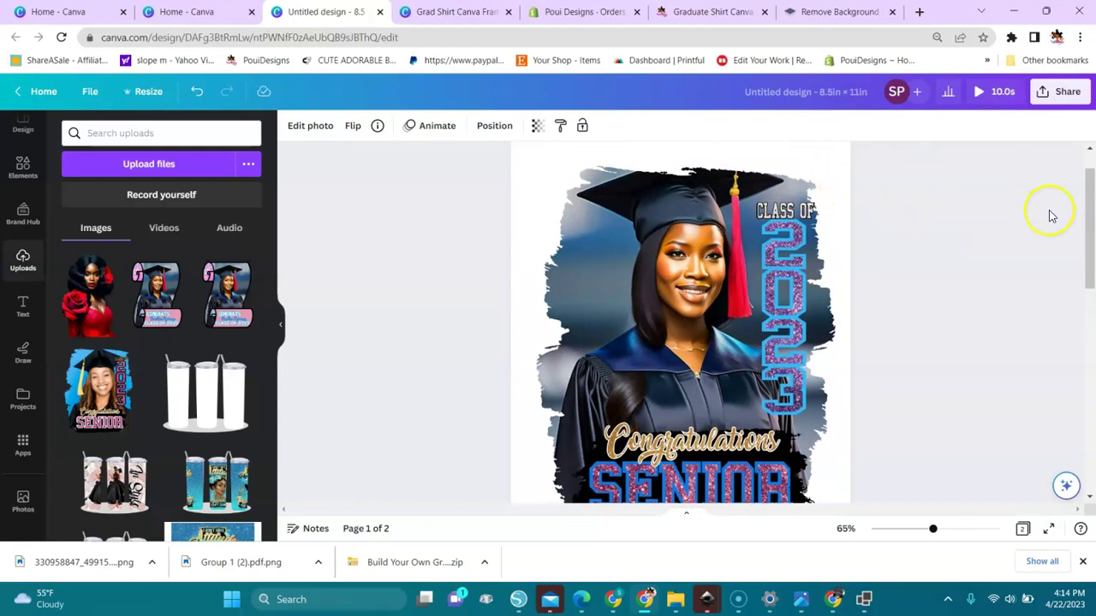
drag(1089, 224, 1090, 352)
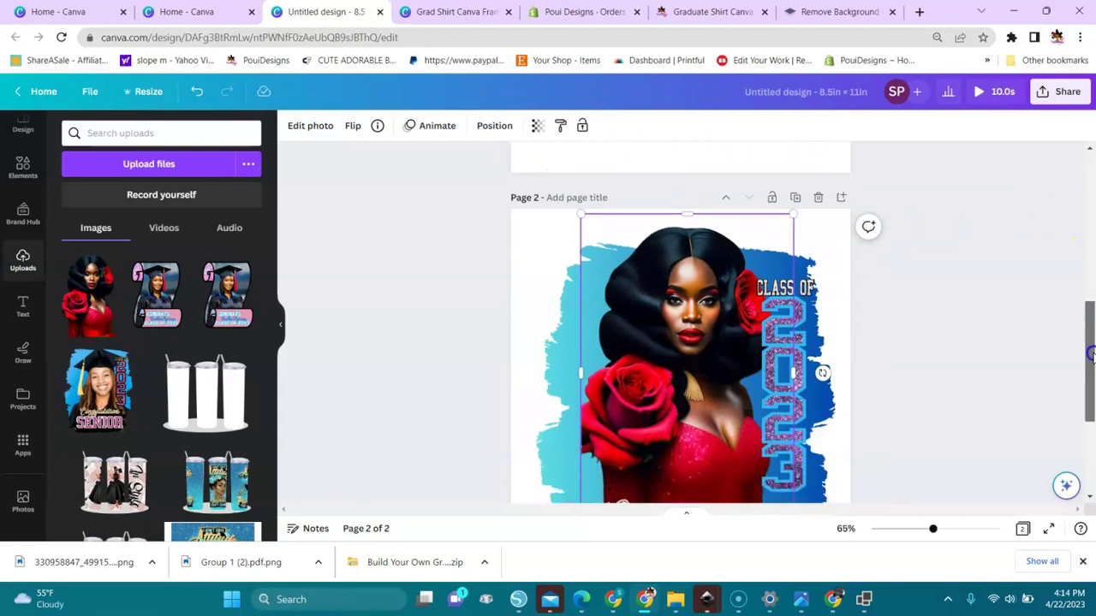
- Download all pages as PNG at size 1.625 (2,511 × 3,250 px) with a transparent background
click(1063, 92)
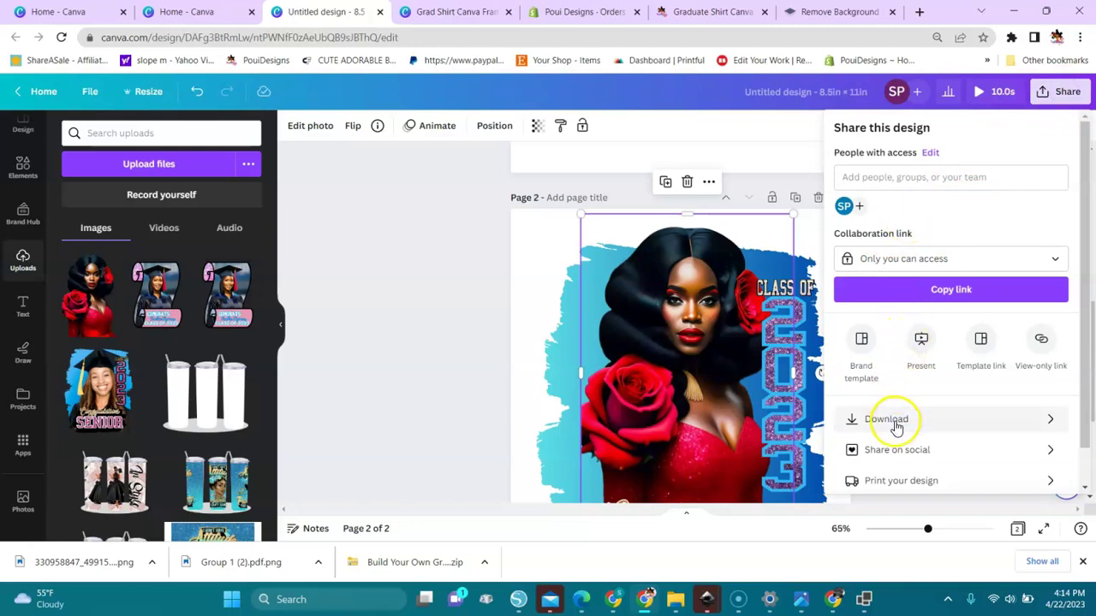
click(896, 420)
click(1048, 183)
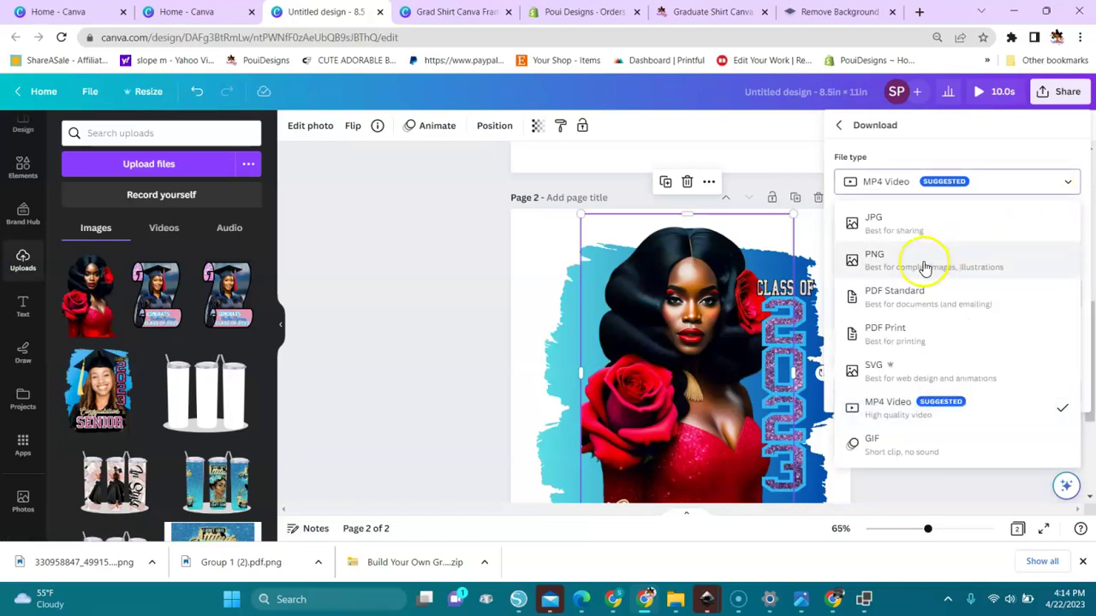
click(924, 268)
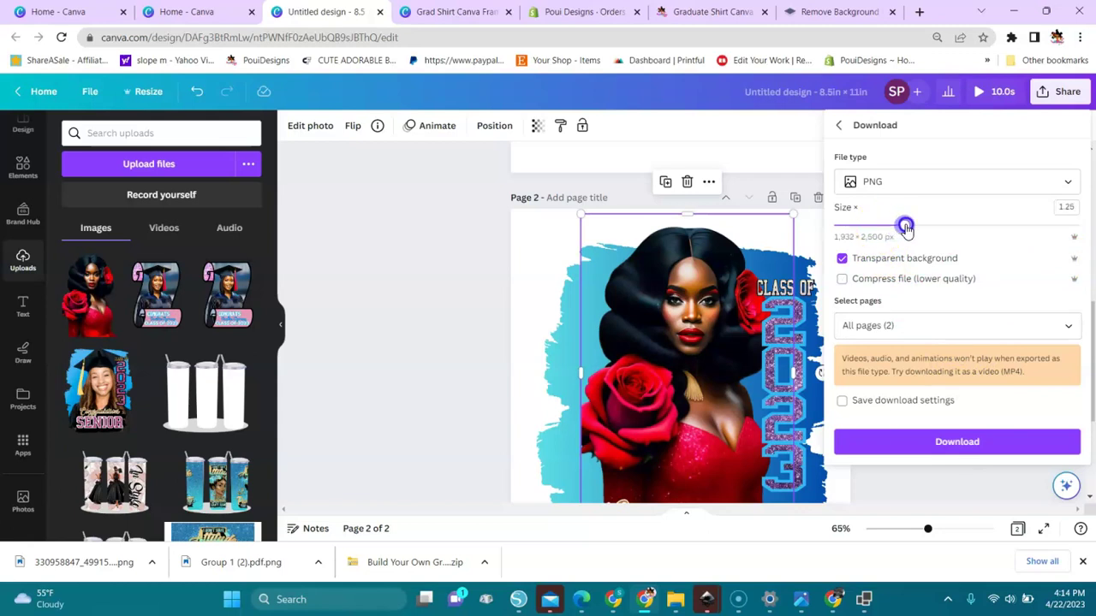
drag(915, 227, 926, 228)
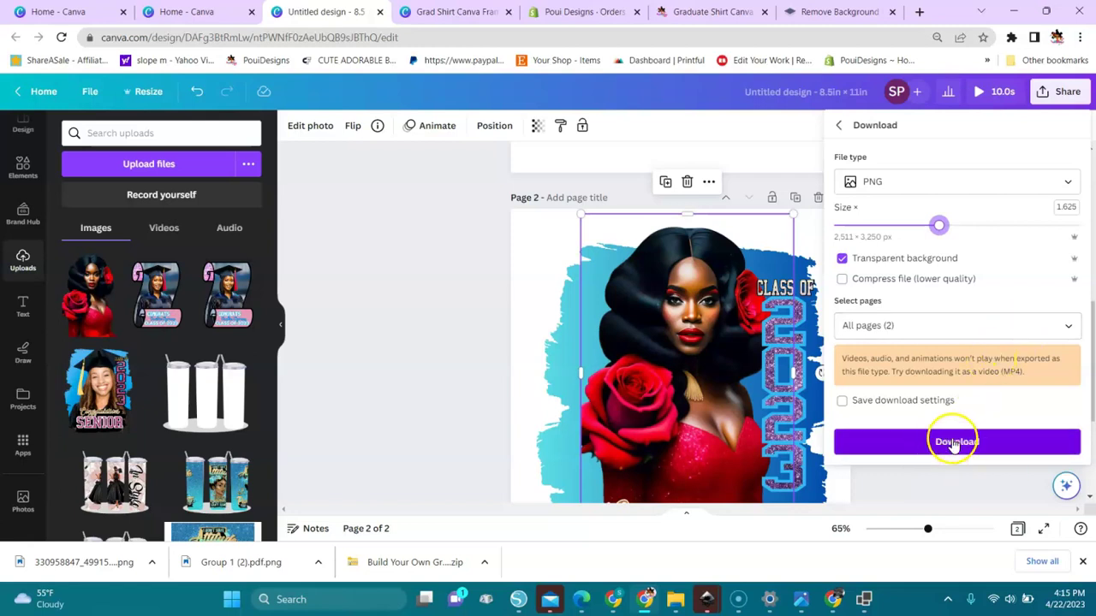
click(956, 442)
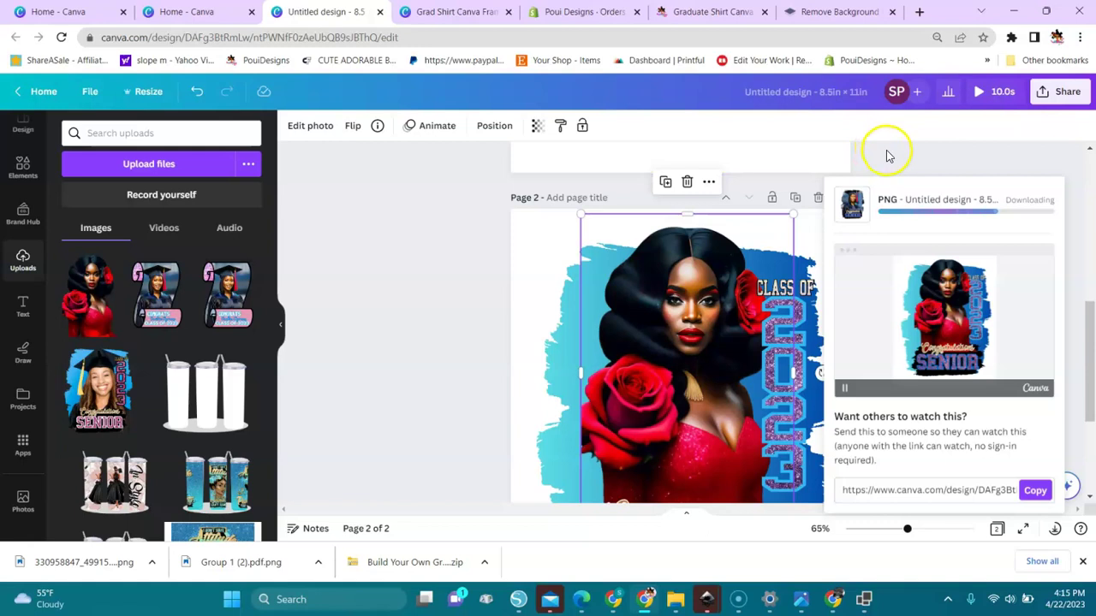
- Switch to File Explorer and extract the zipped Untitled design (8) download into its own folder in Downloads
mouse_move(676, 604)
click(620, 524)
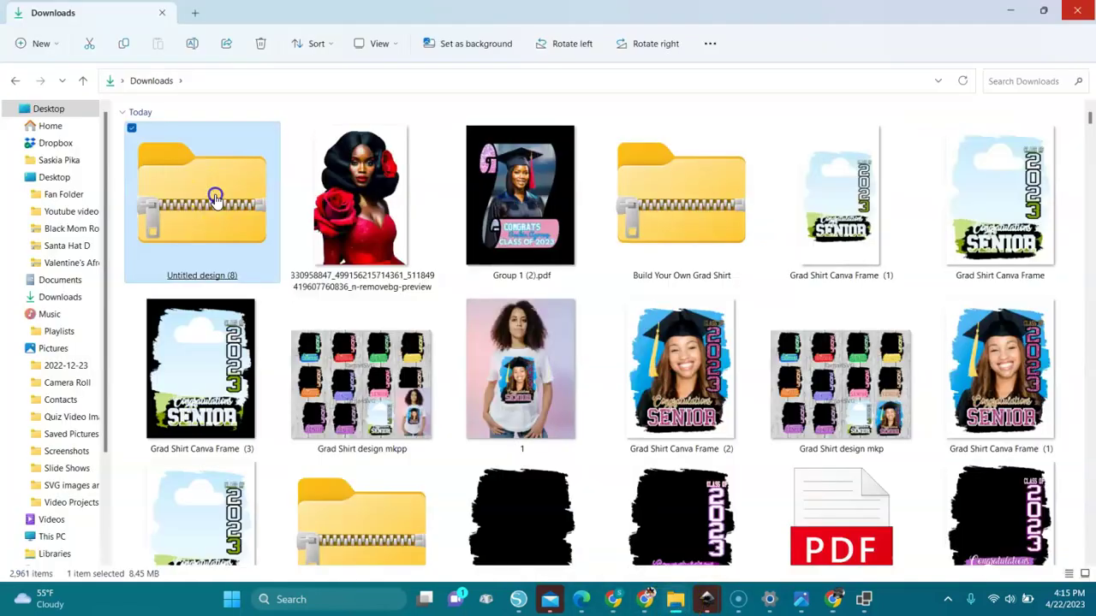
double_click(214, 194)
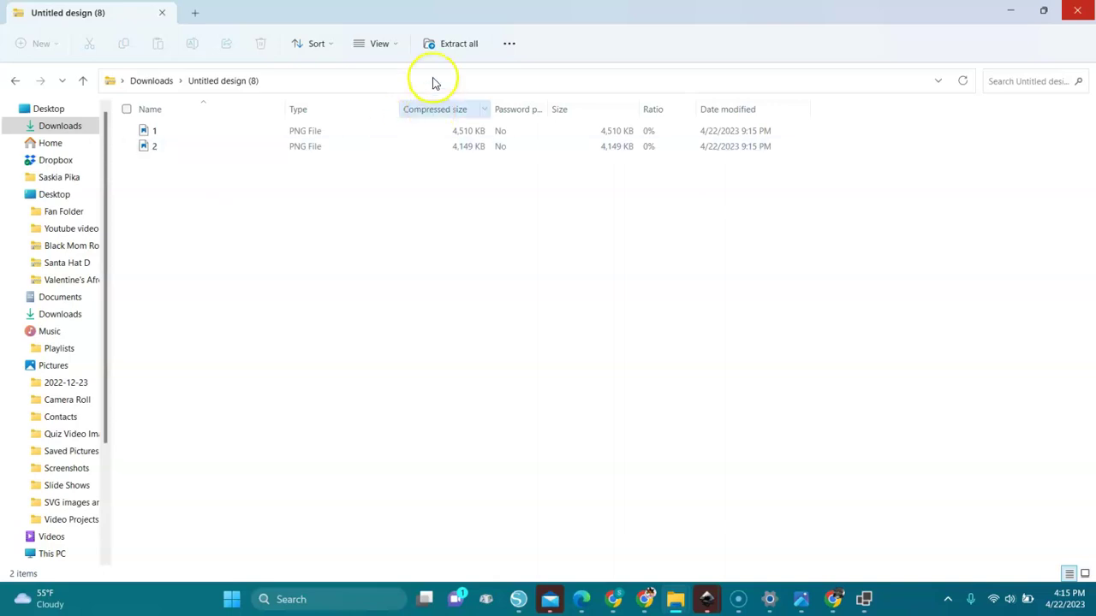
click(458, 45)
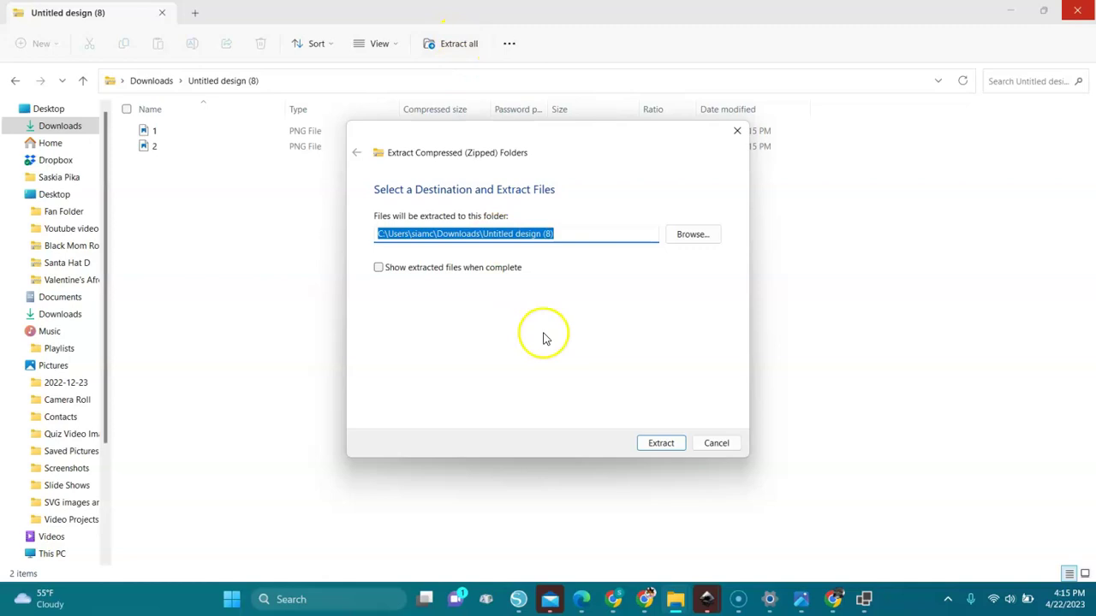
click(661, 443)
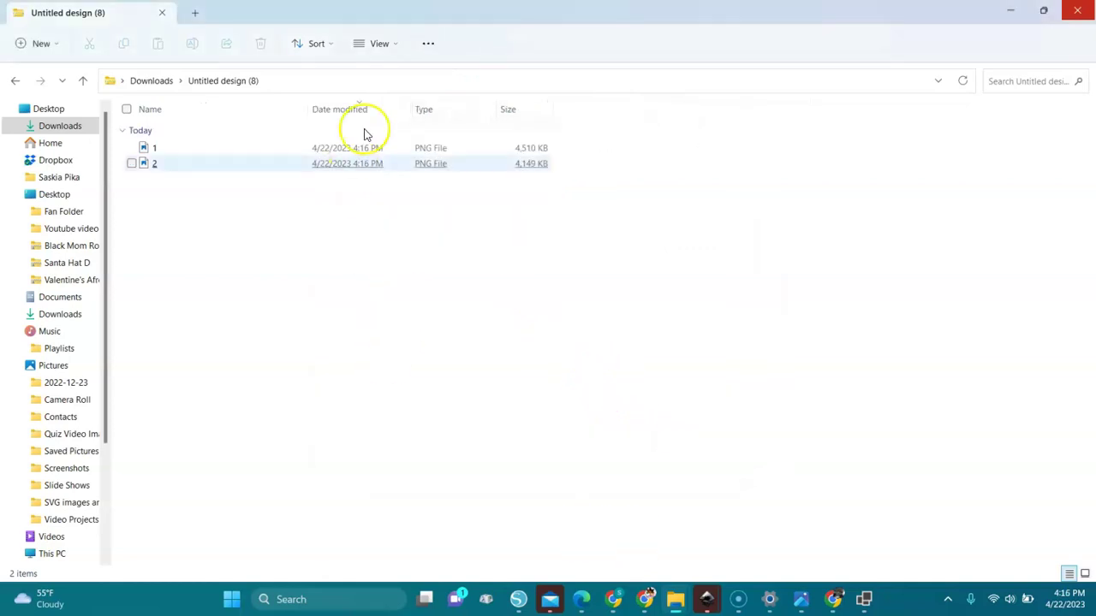
- Display the extracted PNG files as extra large icons to preview both designs
click(389, 52)
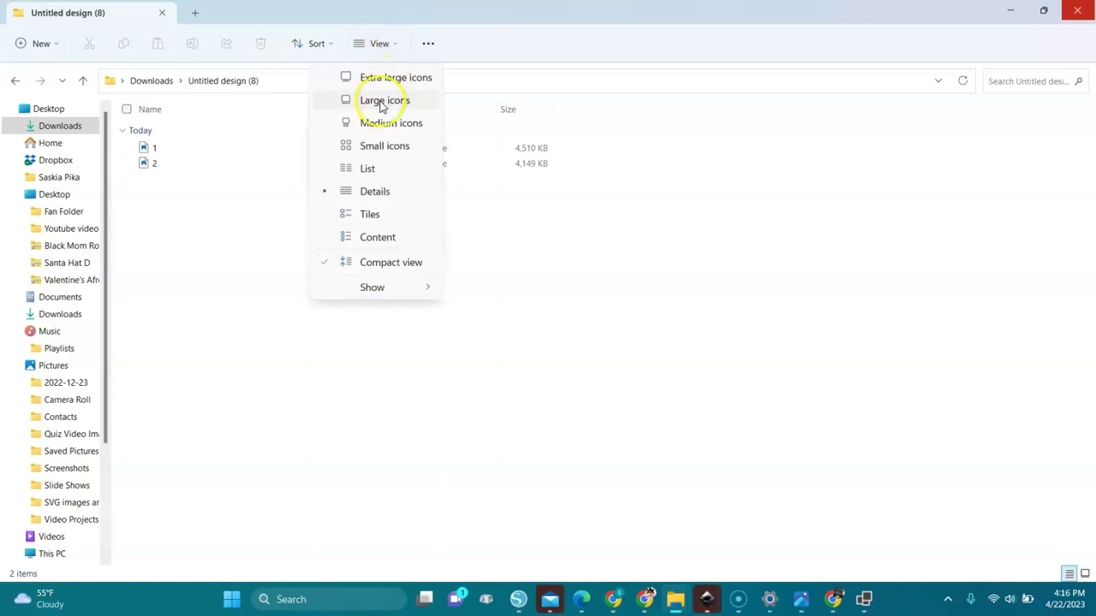
click(383, 103)
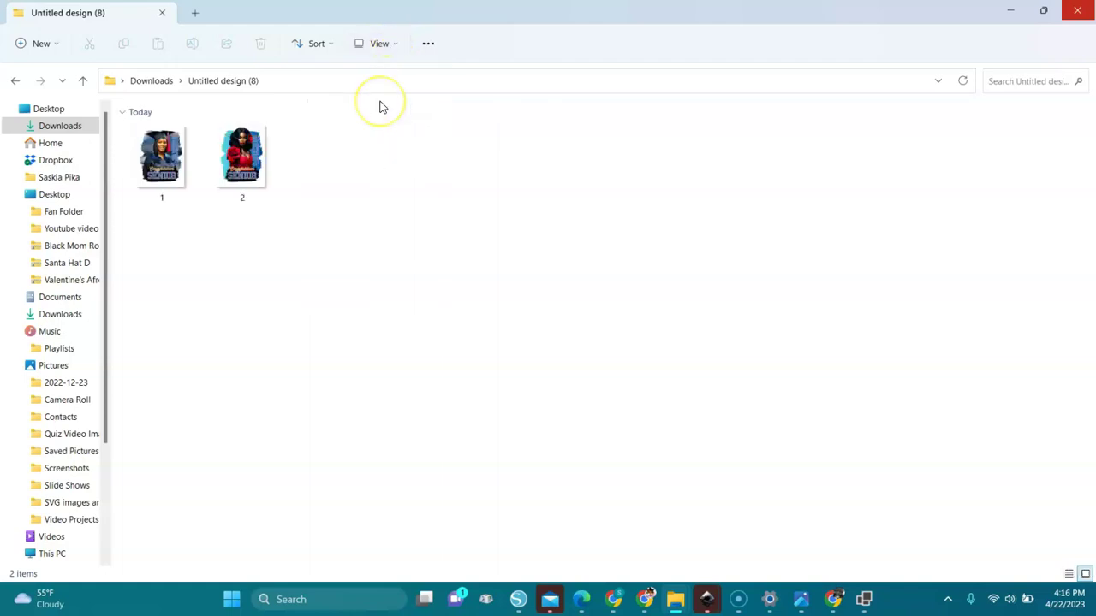
click(384, 47)
click(389, 78)
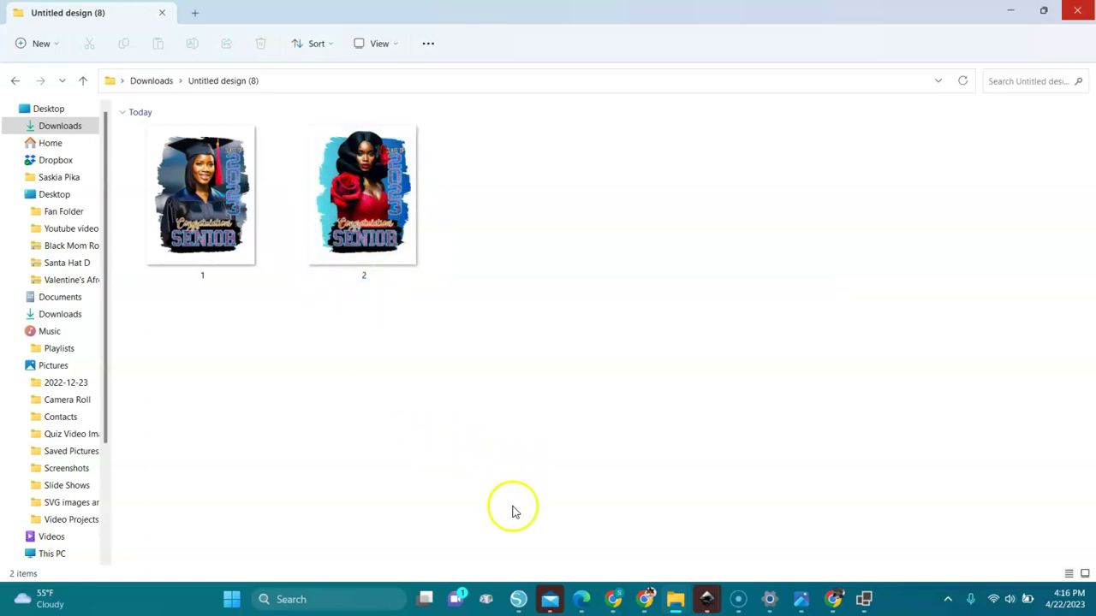
- Switch to Silhouette Studio and set the page to a custom media size 13 in wide and 19 in high
mouse_move(518, 599)
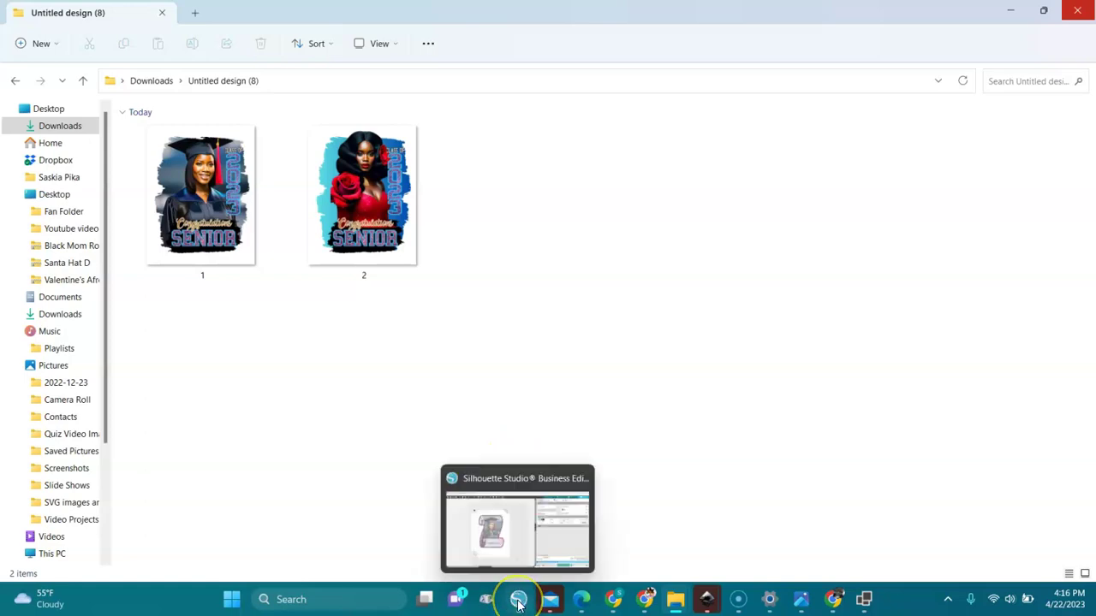
click(518, 602)
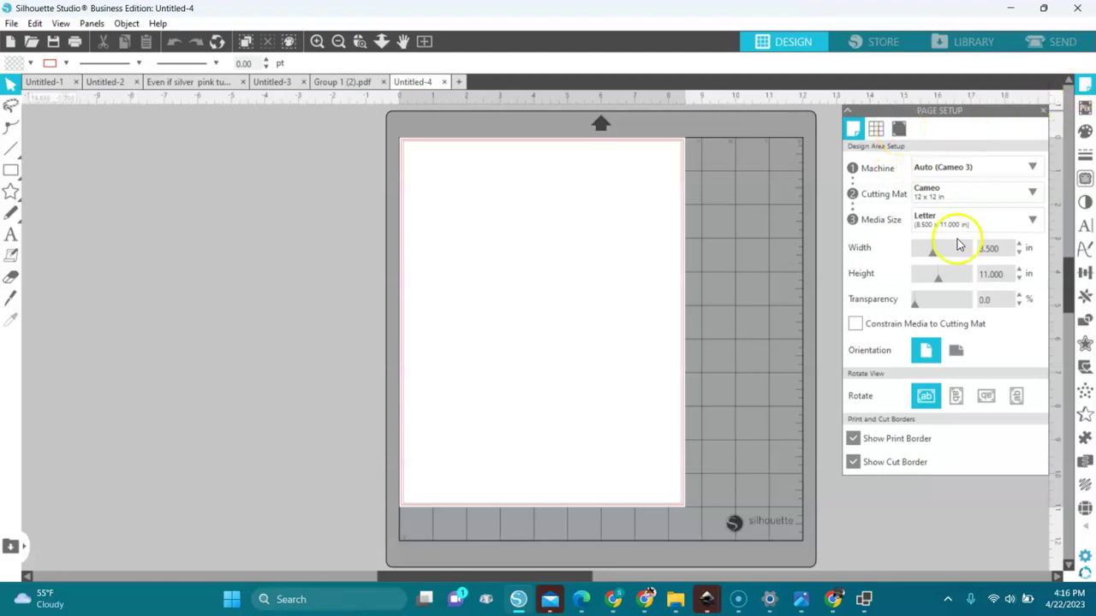
click(933, 224)
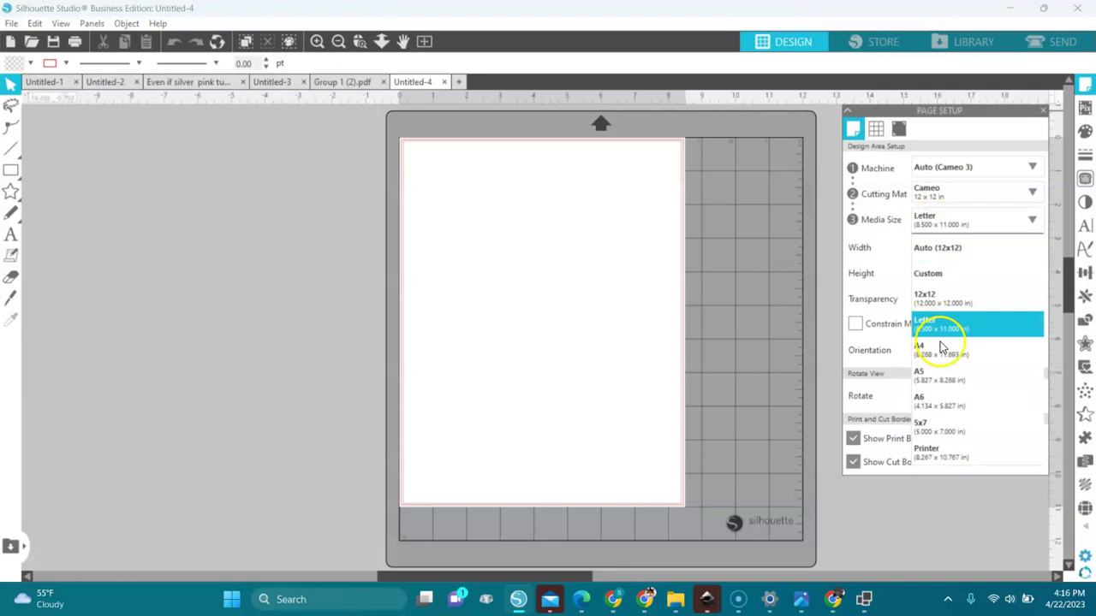
click(887, 230)
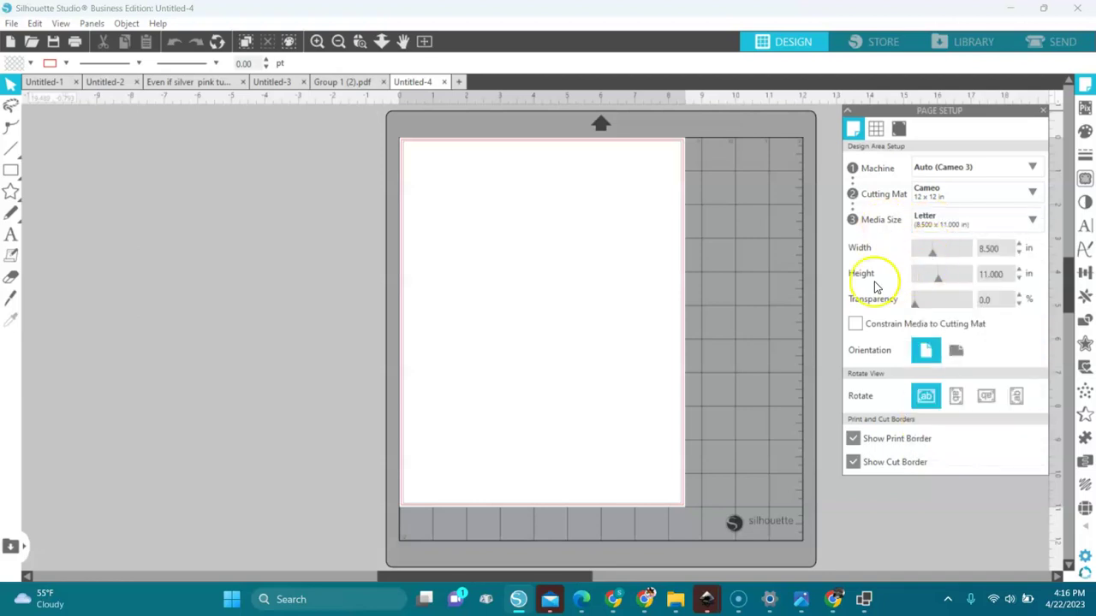
click(921, 229)
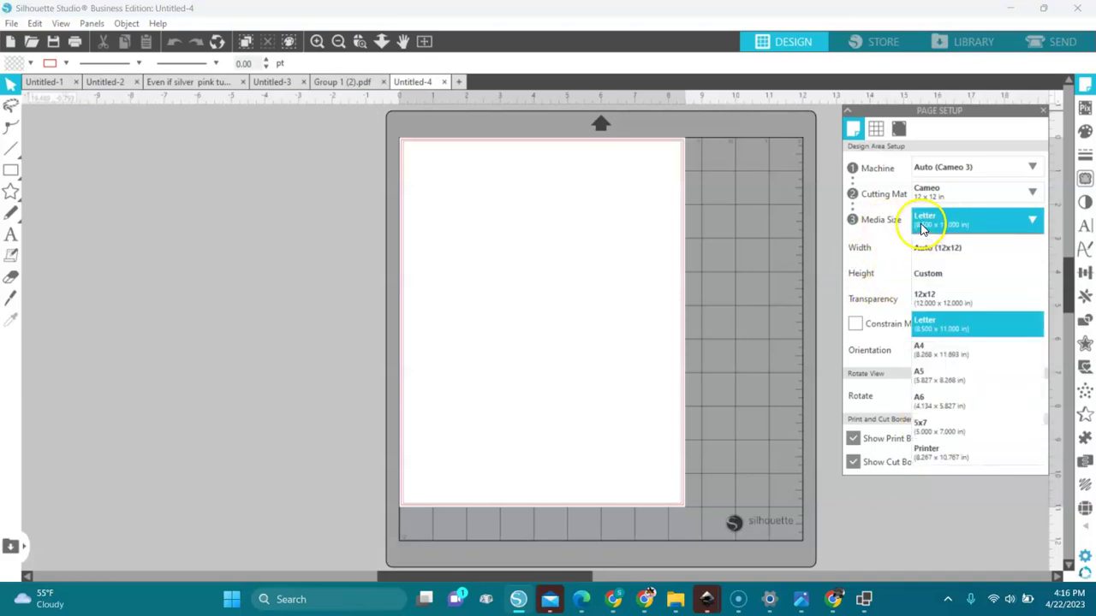
click(920, 284)
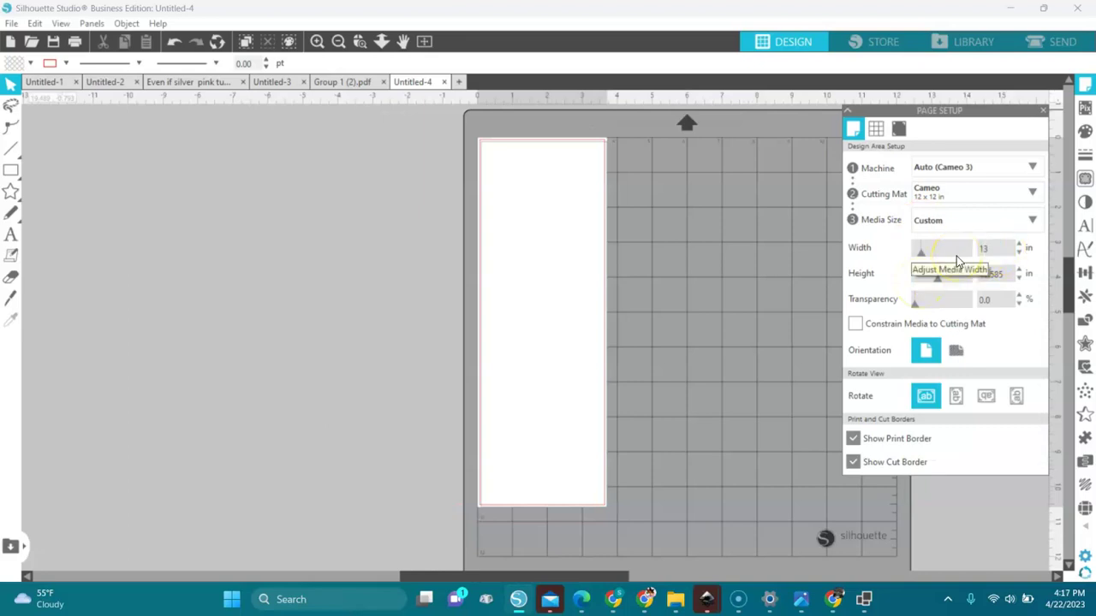
key(Return)
click(1010, 274)
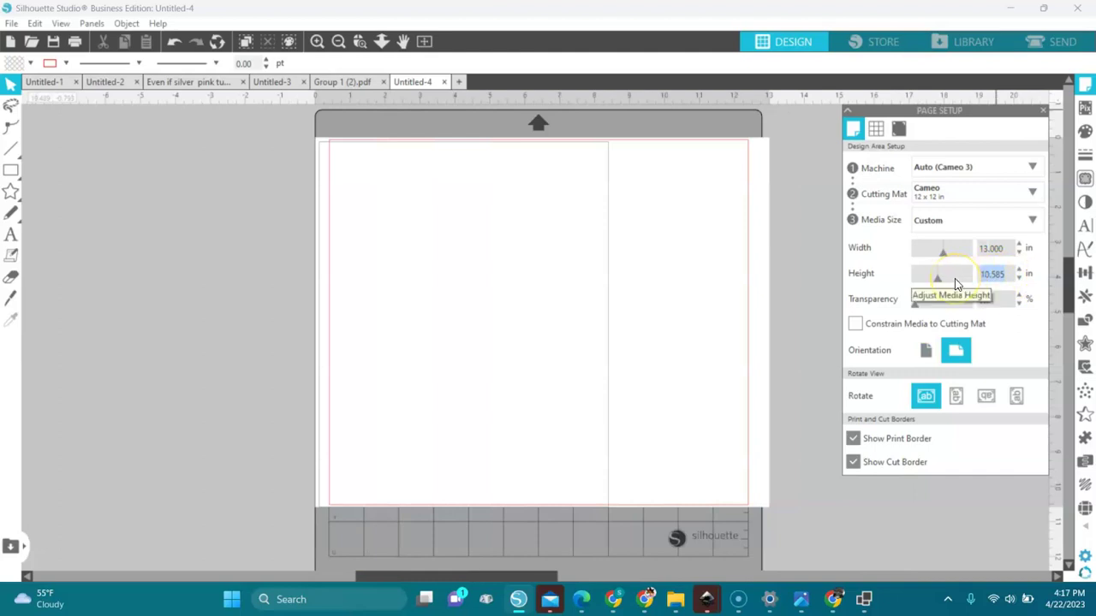
key(Return)
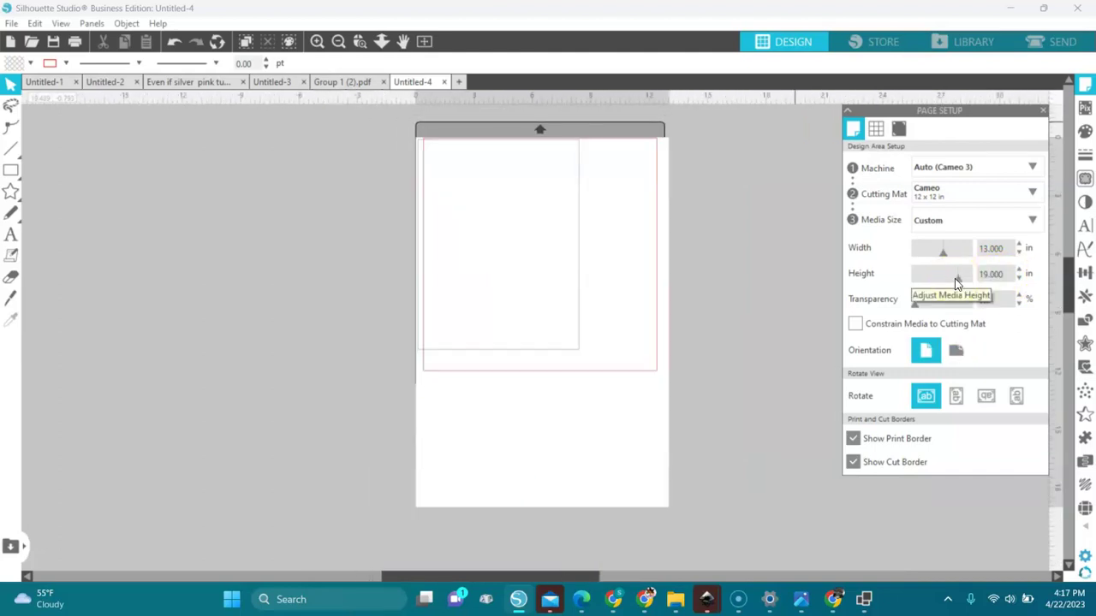
- Set the cutting mat to None and hide the cut border on the page
click(935, 222)
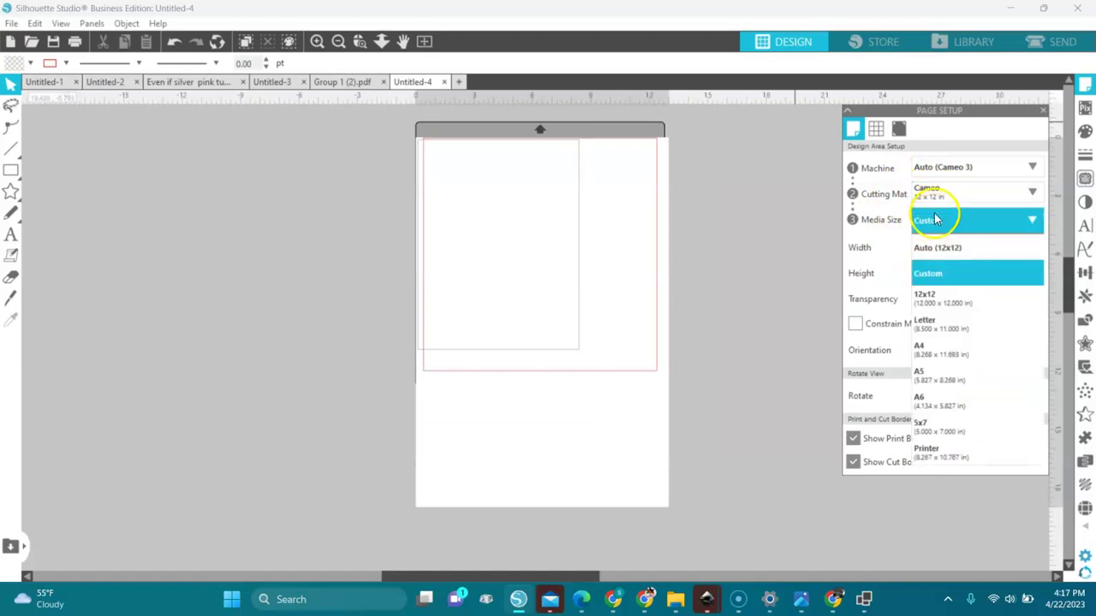
click(946, 193)
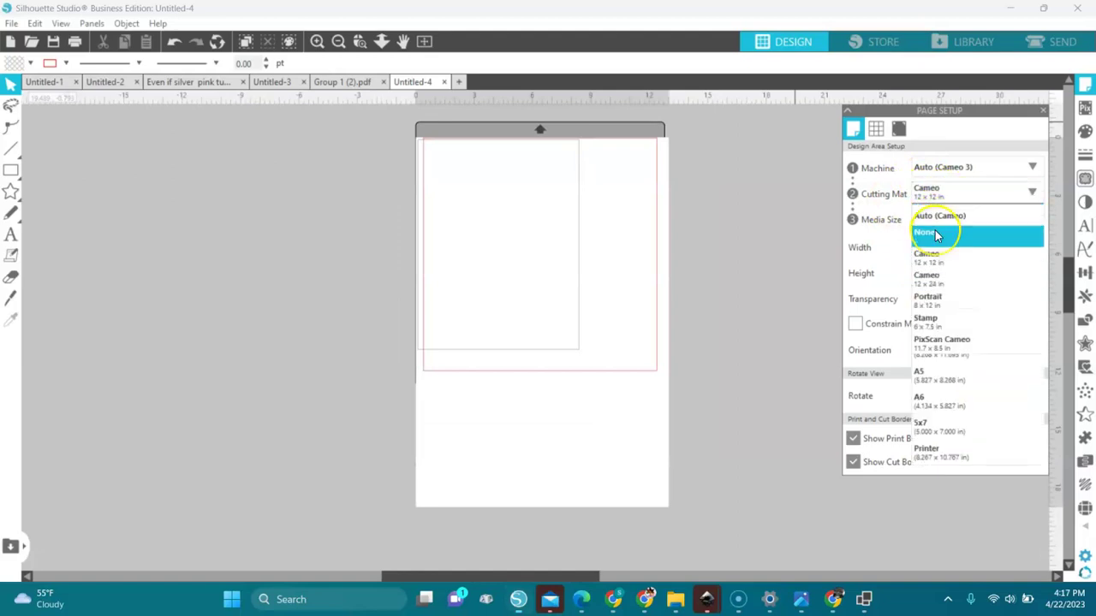
click(935, 236)
click(776, 360)
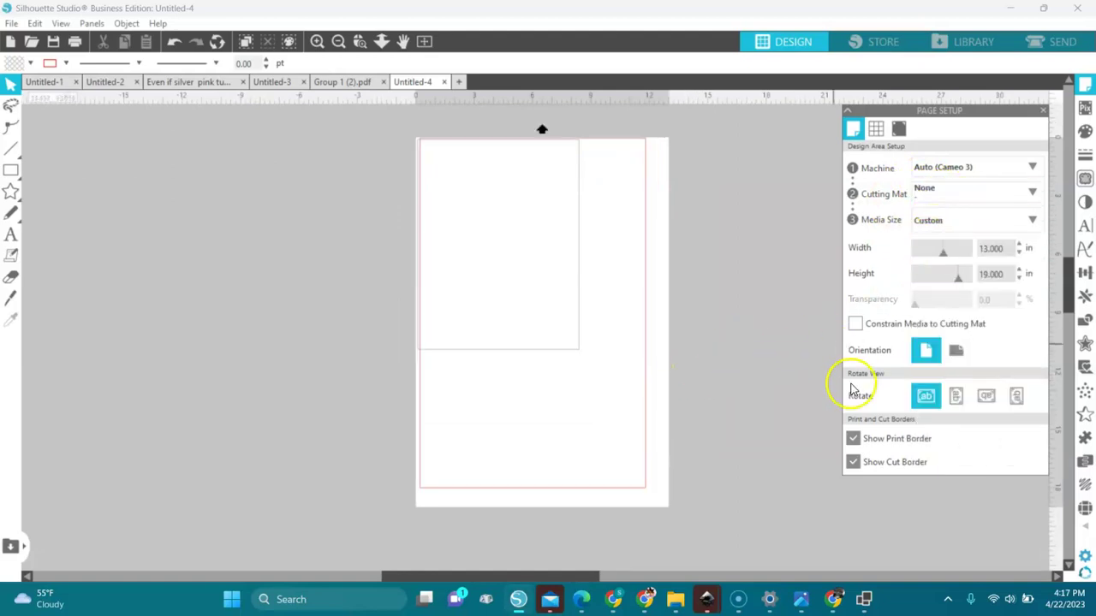
click(855, 463)
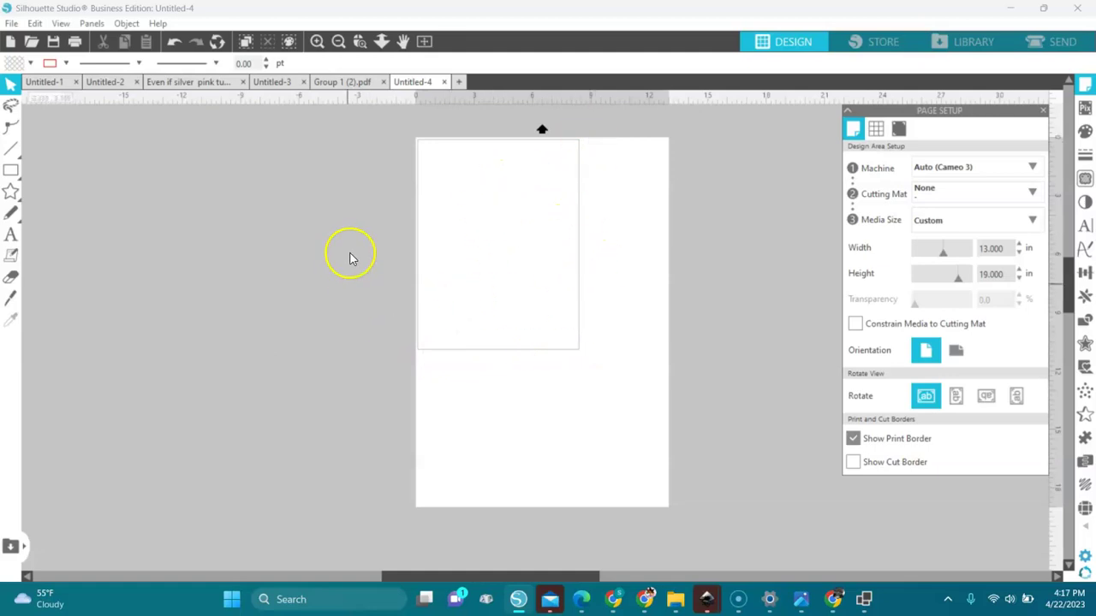
- Set the print page setup to Super B (13 x 19 in) paper with Paper Cassette 2 as the source
click(11, 23)
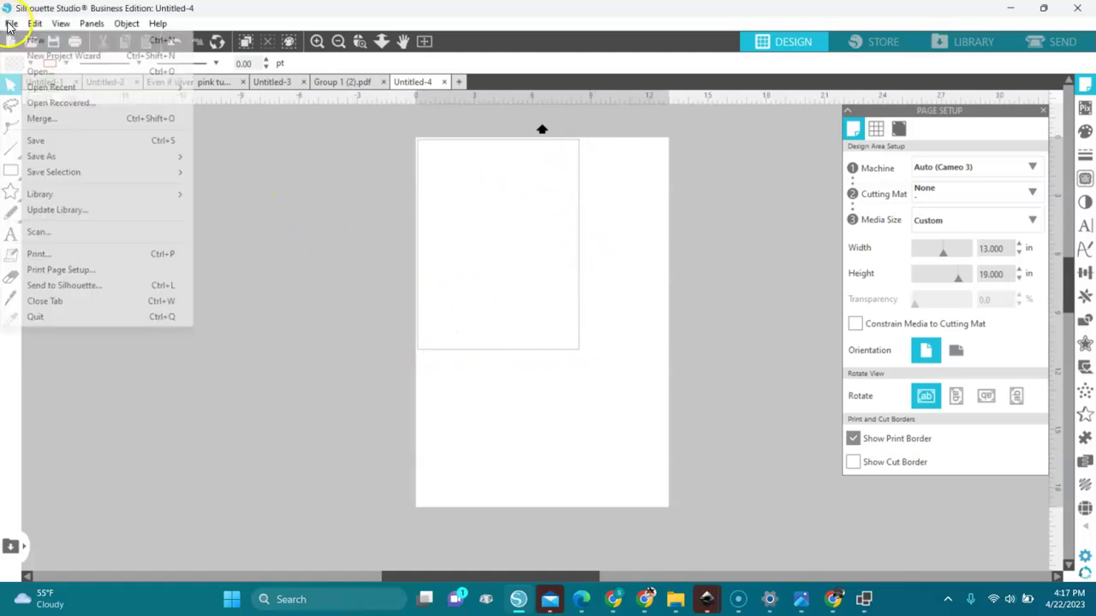
click(39, 270)
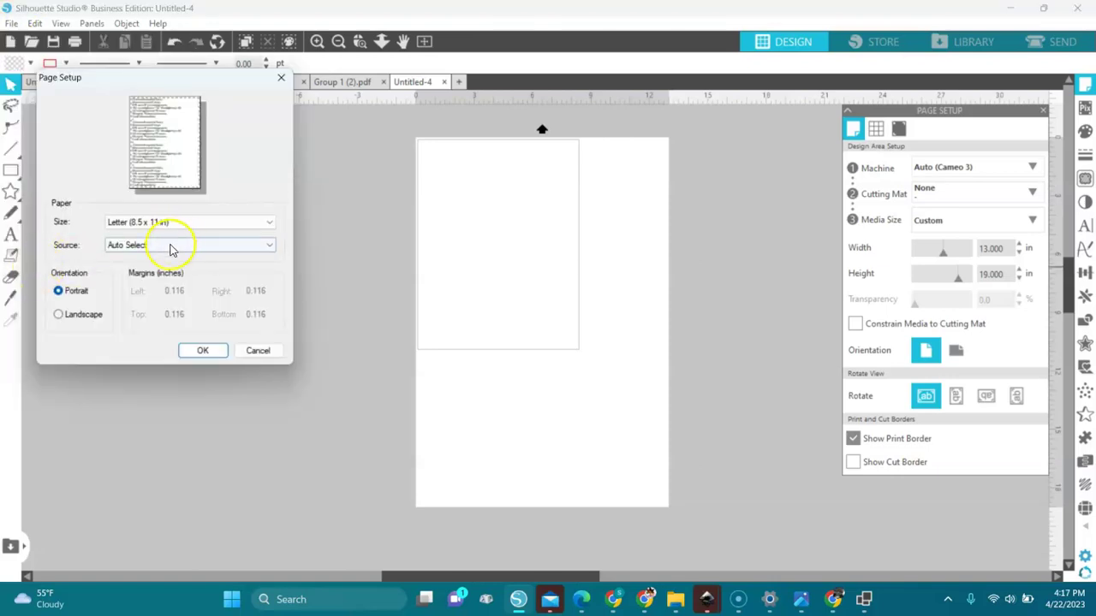
click(190, 224)
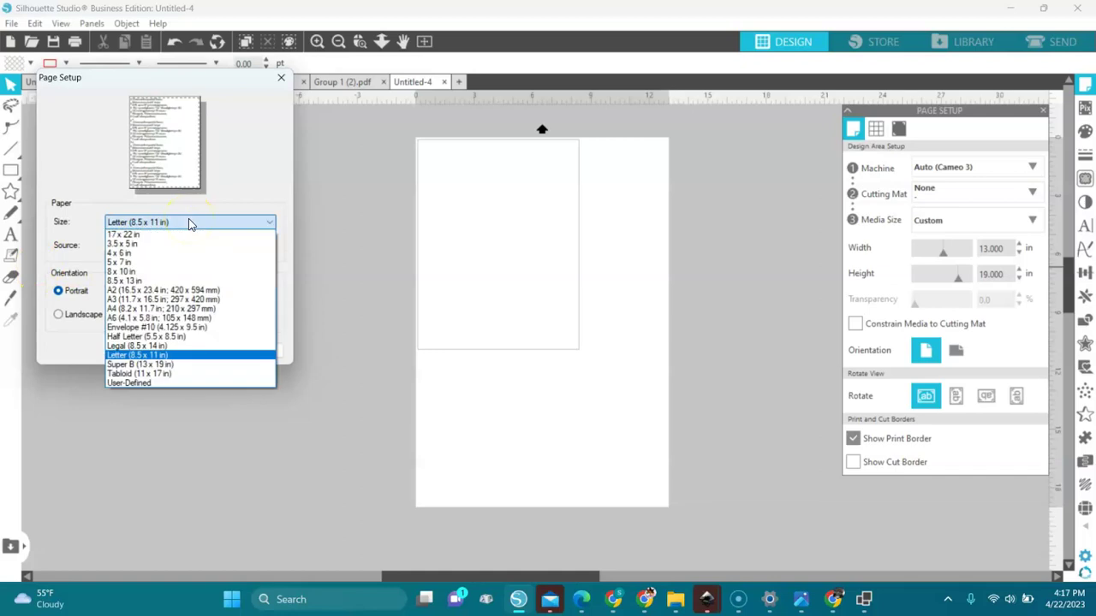
click(142, 365)
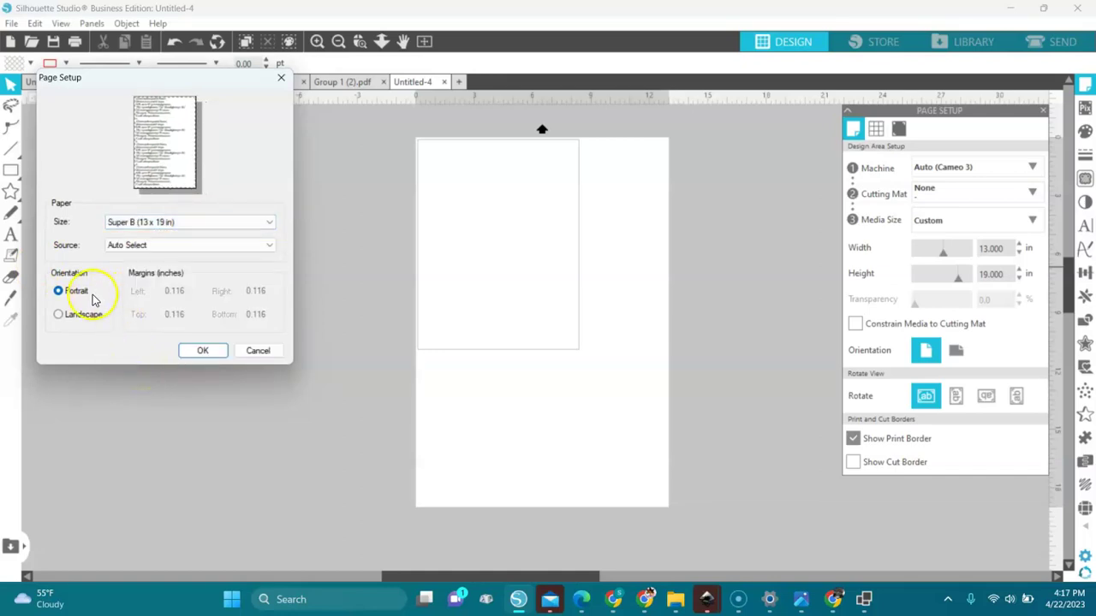
click(170, 248)
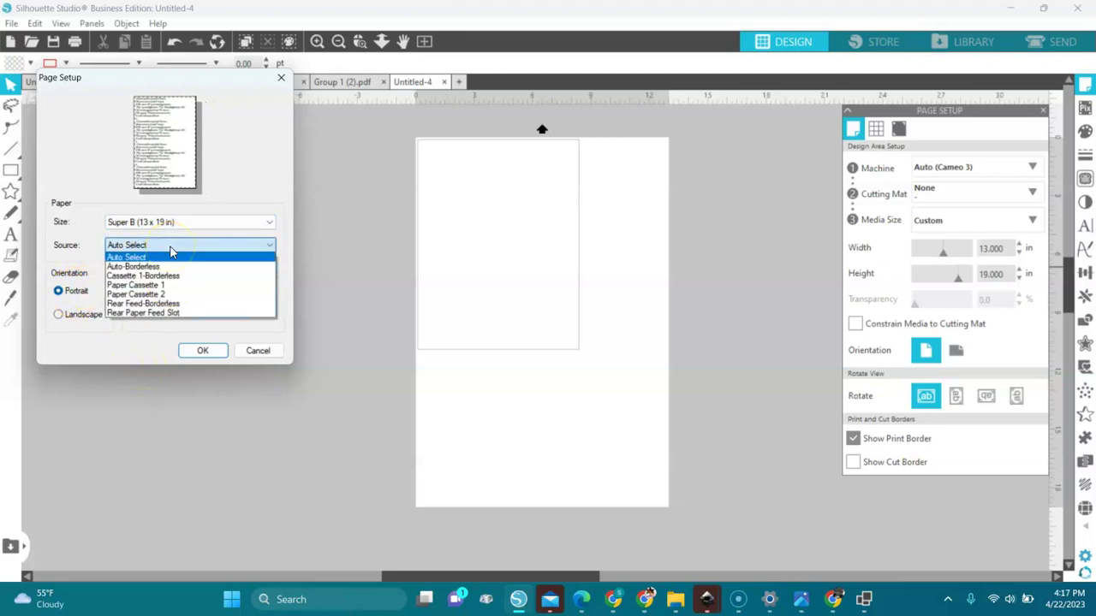
click(158, 296)
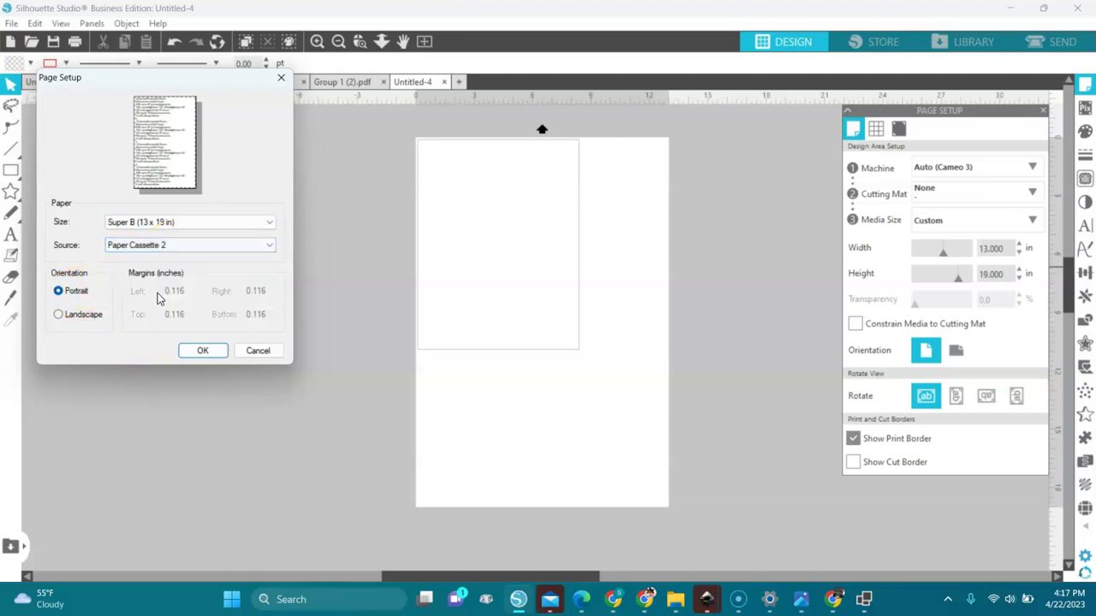
click(203, 351)
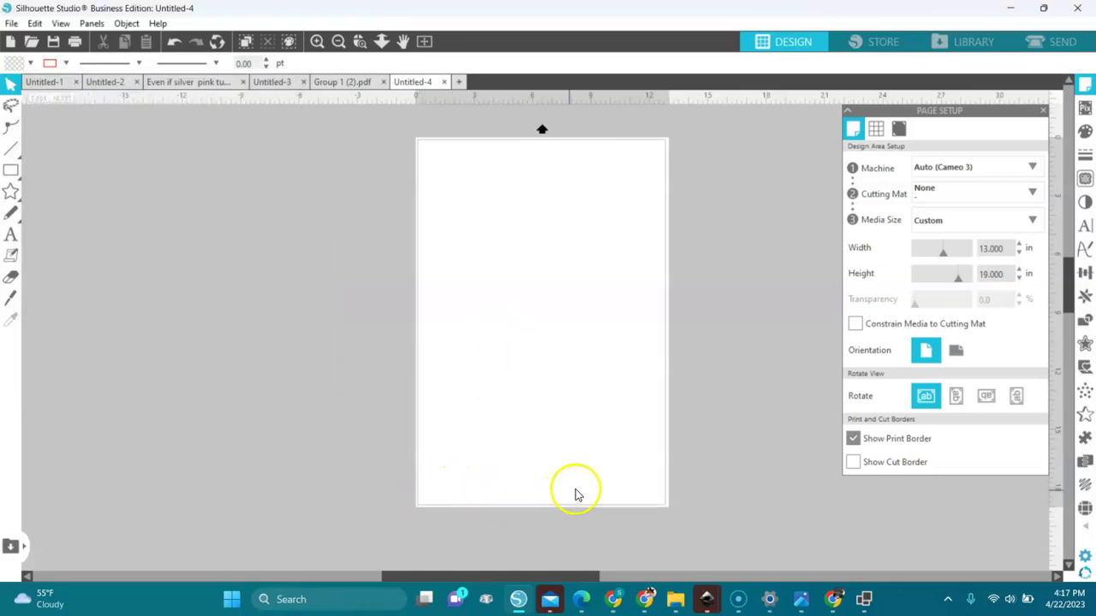
- Merge PNG file 1, the cap-and-gown design, from the extracted Untitled design (8) folder into the page
click(10, 24)
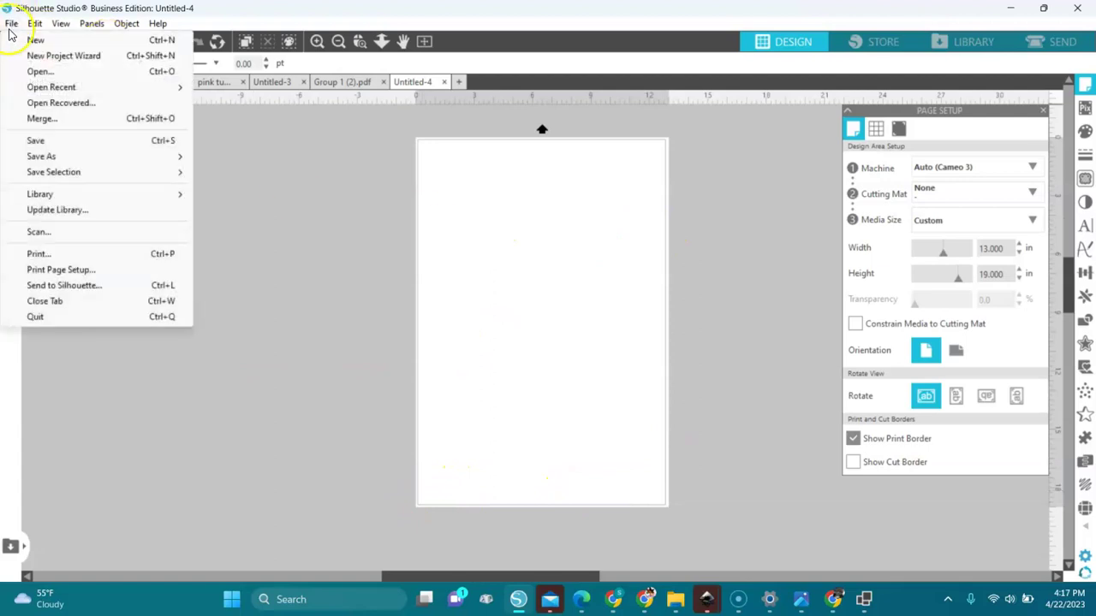
click(45, 120)
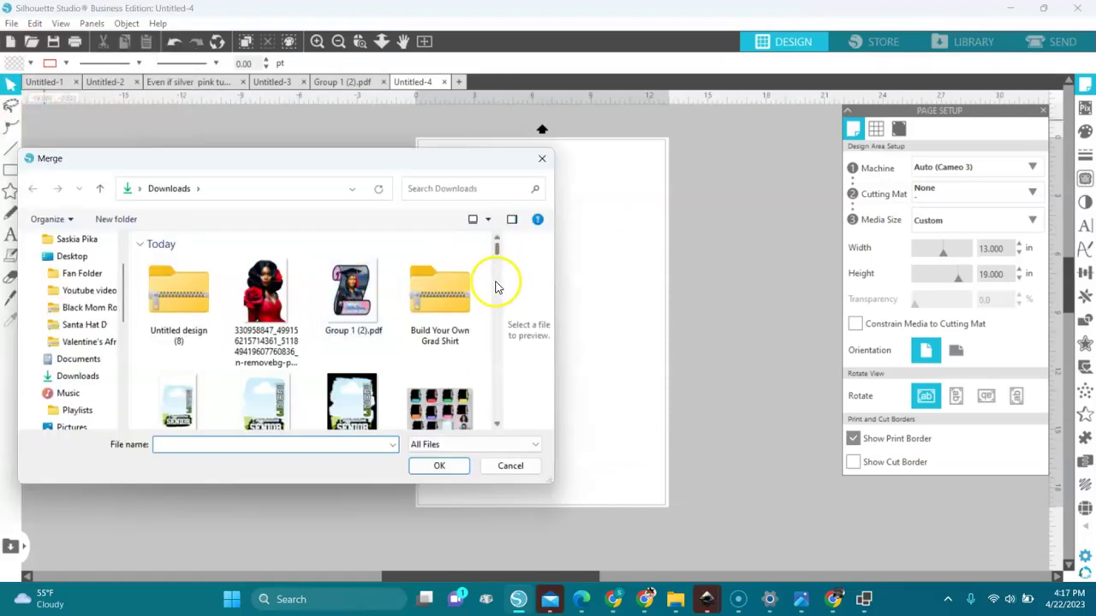
double_click(440, 275)
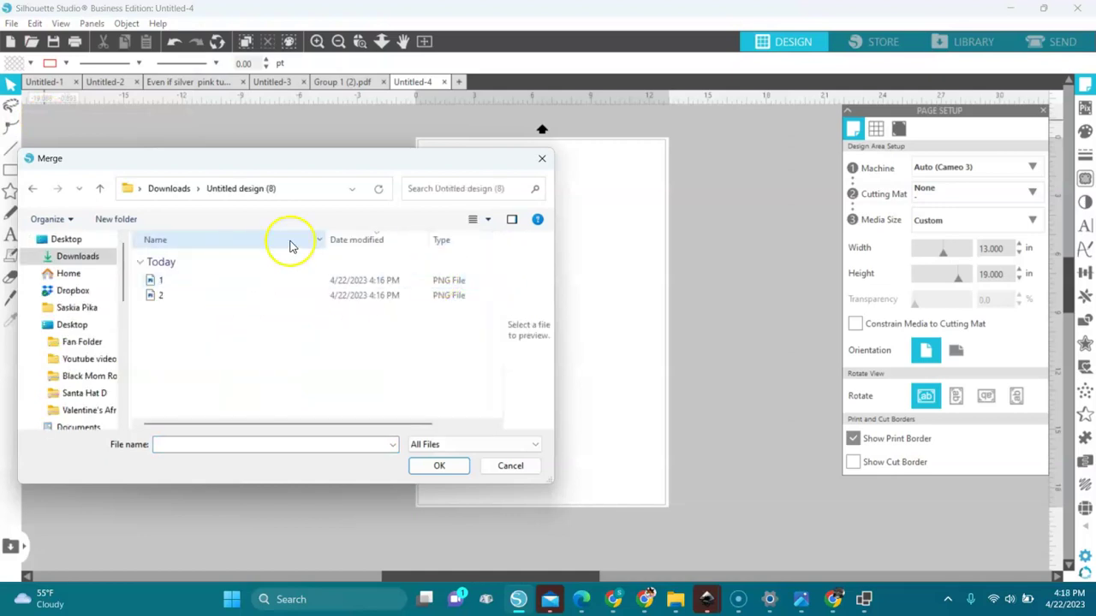
click(488, 219)
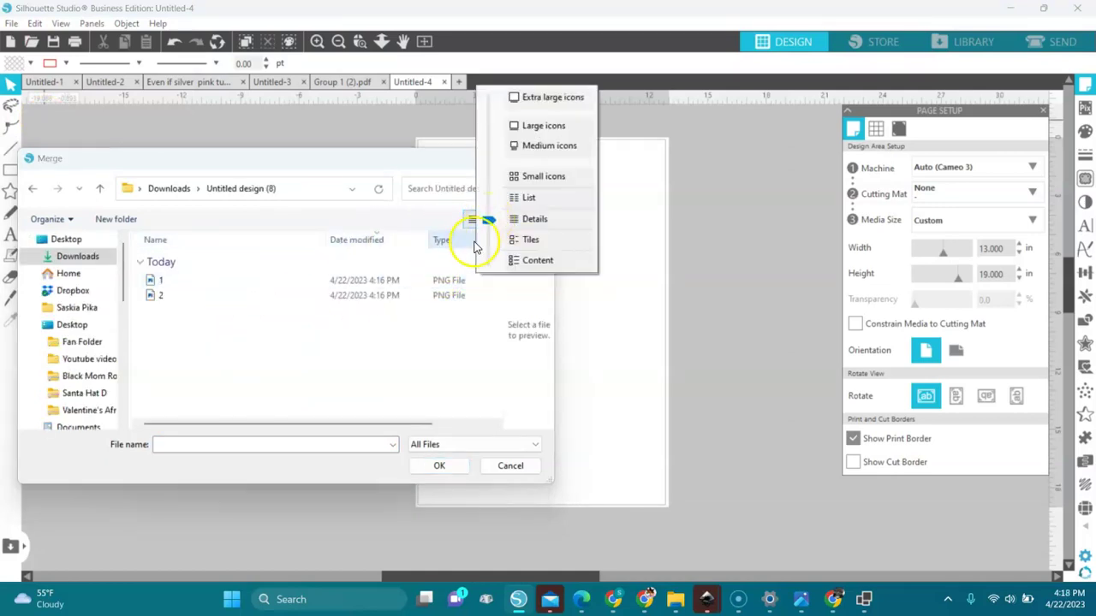
click(527, 127)
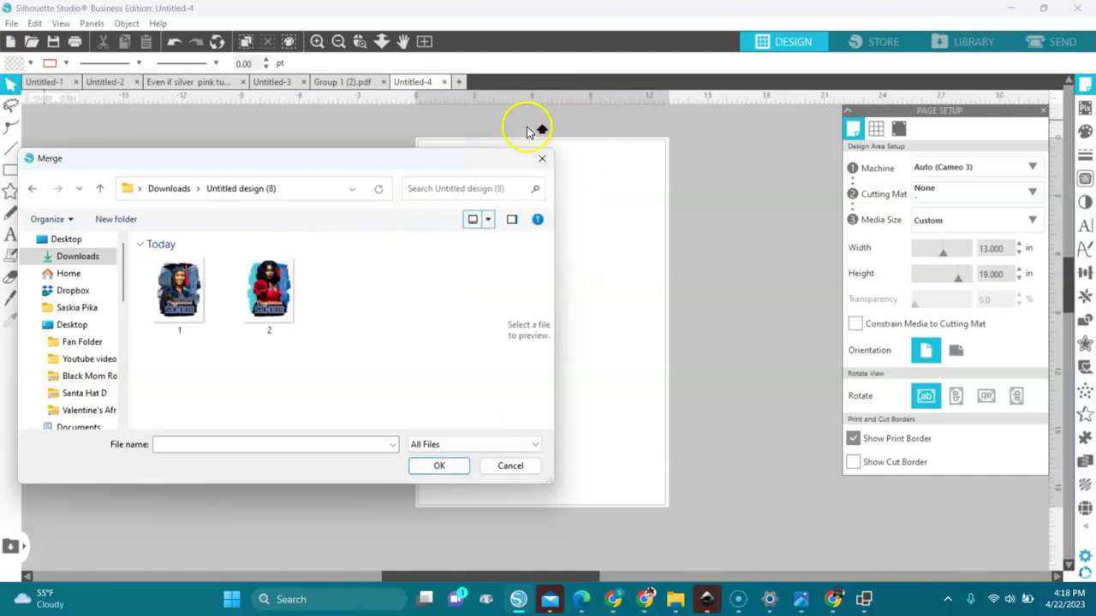
double_click(174, 301)
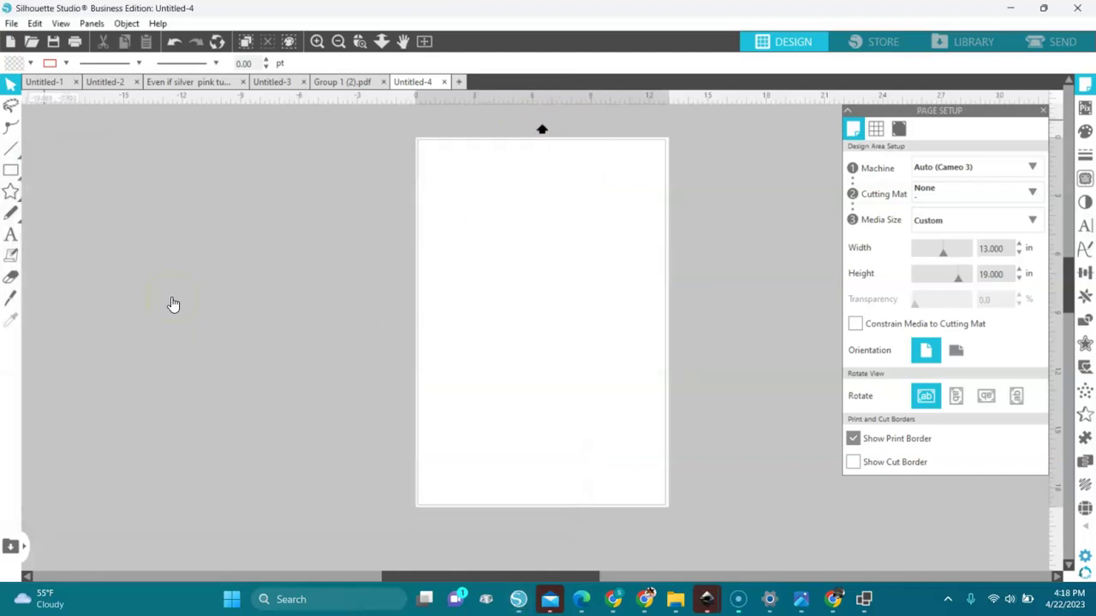
- Scale the merged graduate design proportionally to a height of 12 in
click(496, 335)
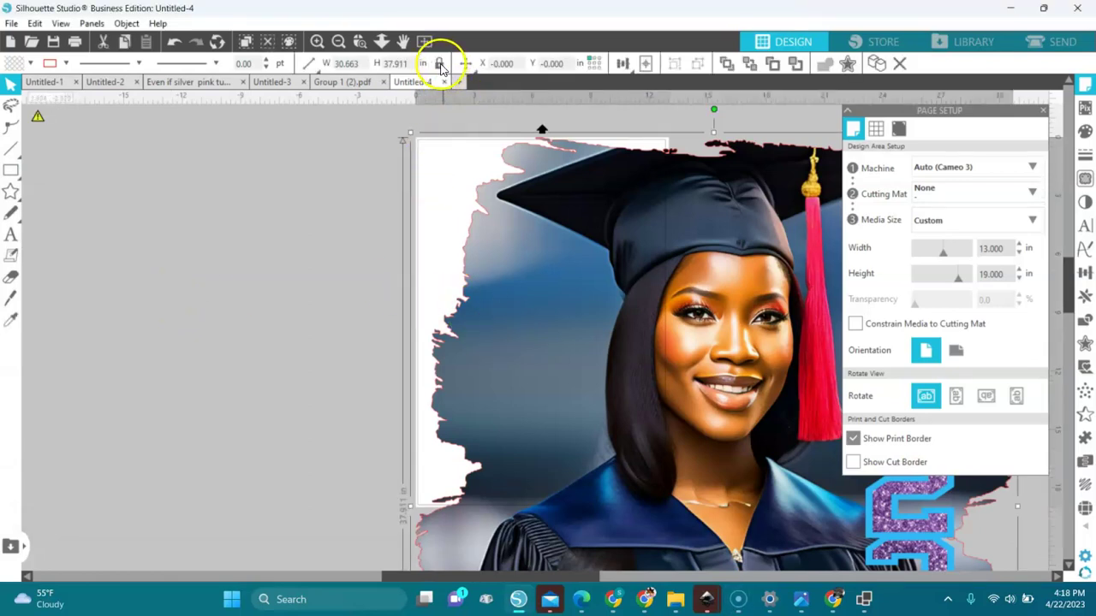
click(376, 63)
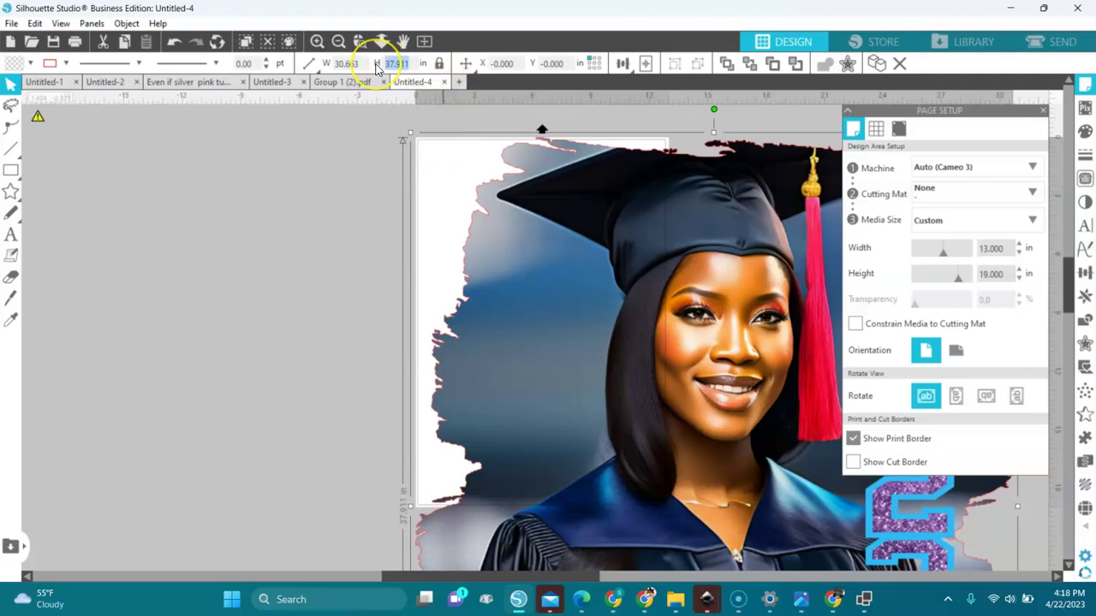
text(12)
key(Return)
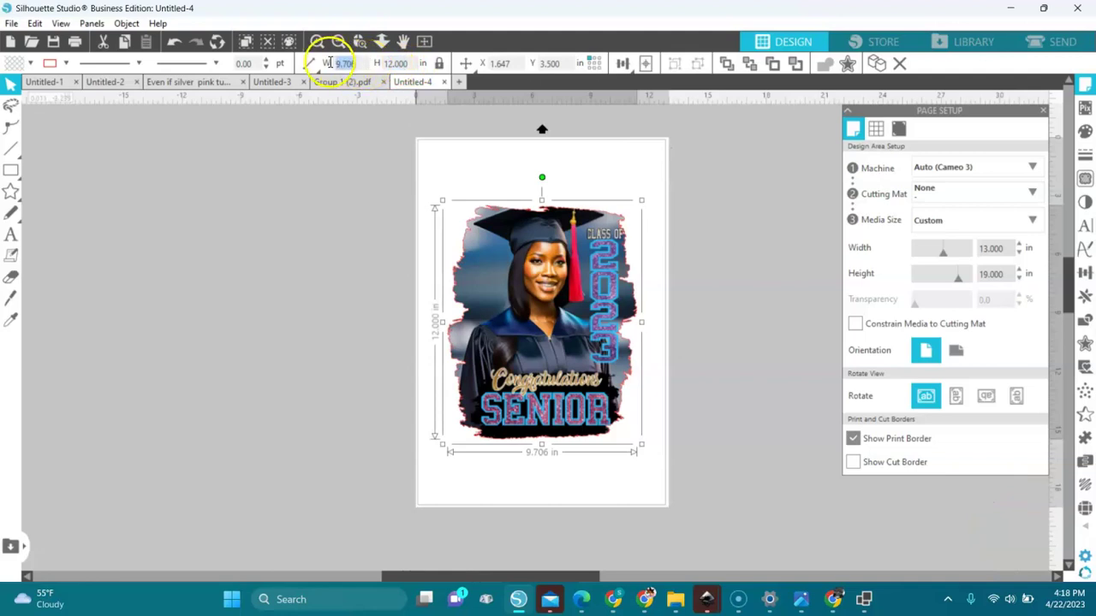
- Scale the graduate design proportionally to a width of 12 in
click(332, 66)
text(12)
key(Return)
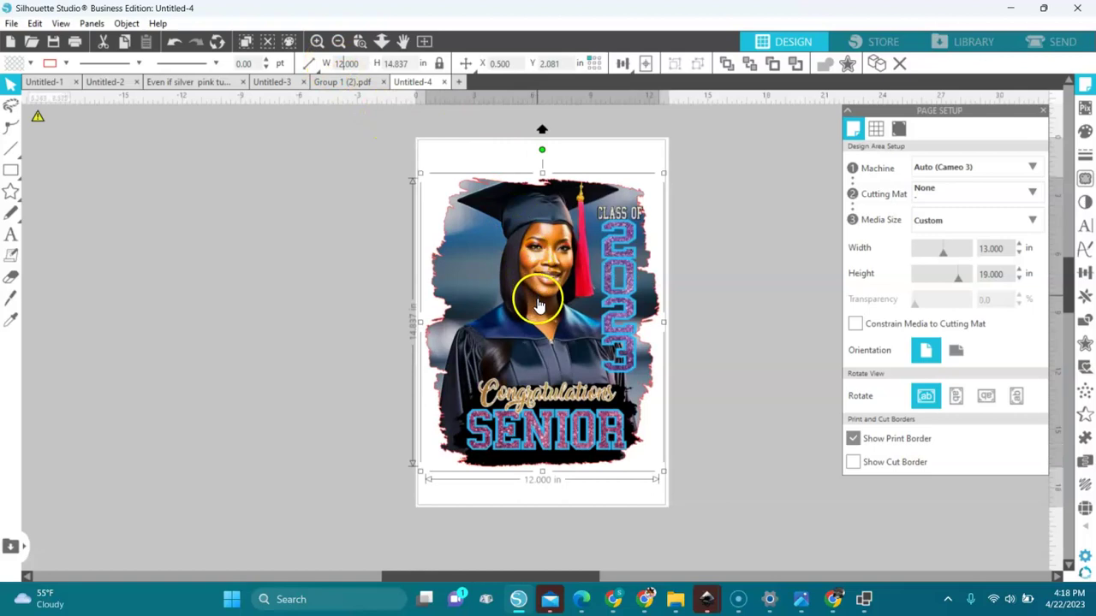
- Move the graduate design up to just inside the page's upper print border and clear its red outline
drag(539, 308, 535, 275)
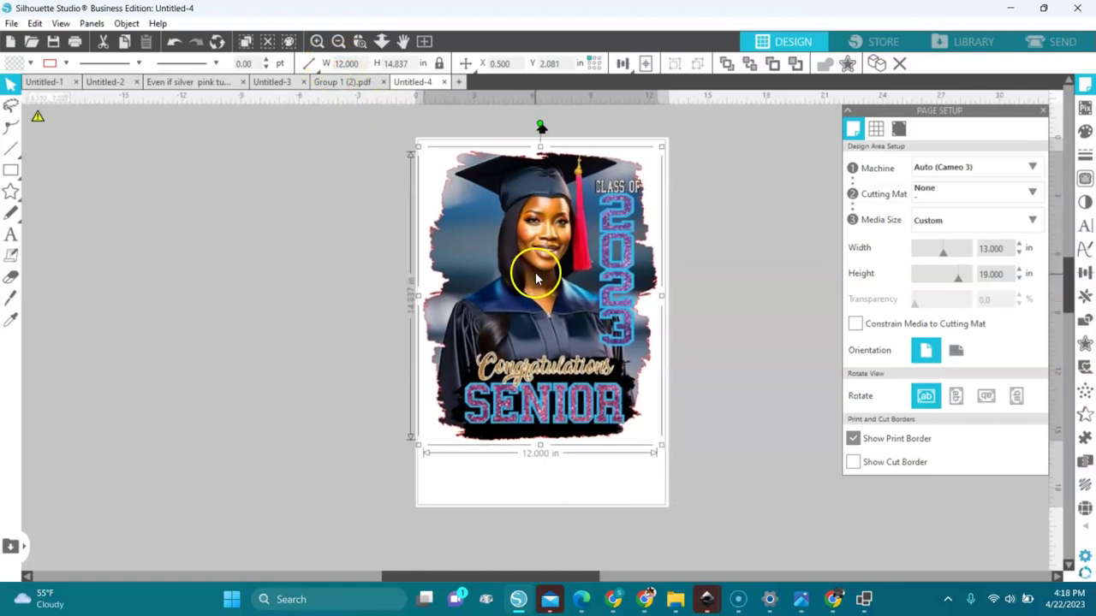
click(677, 282)
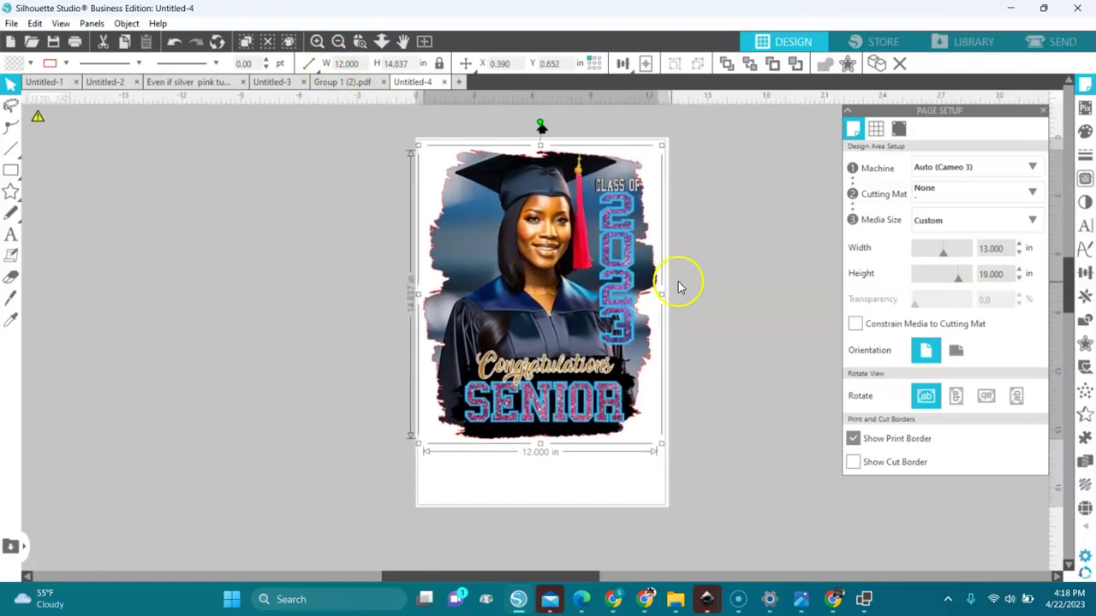
click(569, 270)
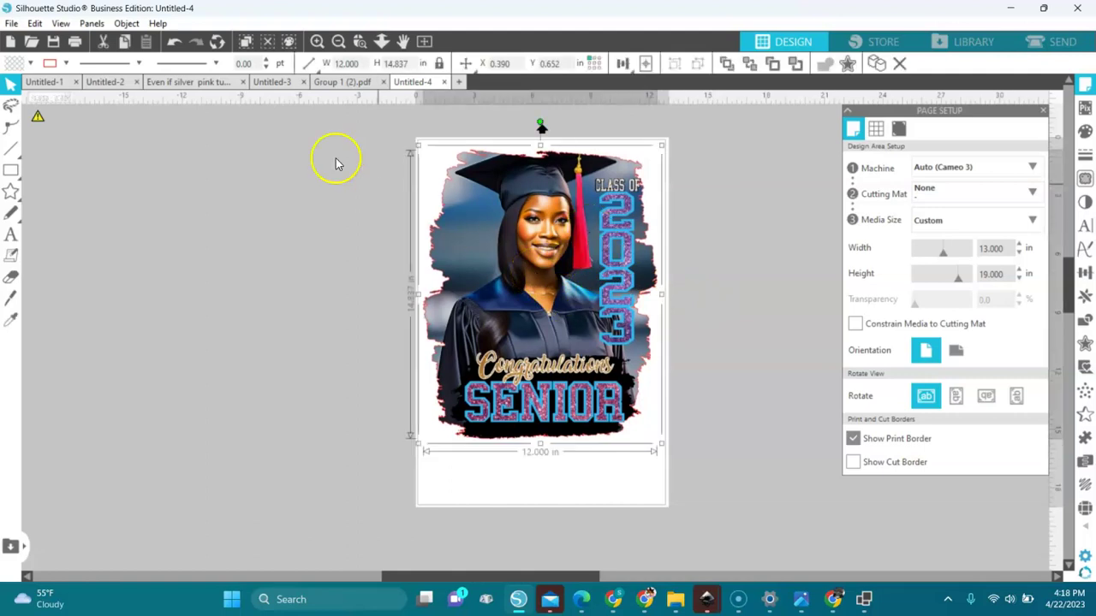
click(65, 65)
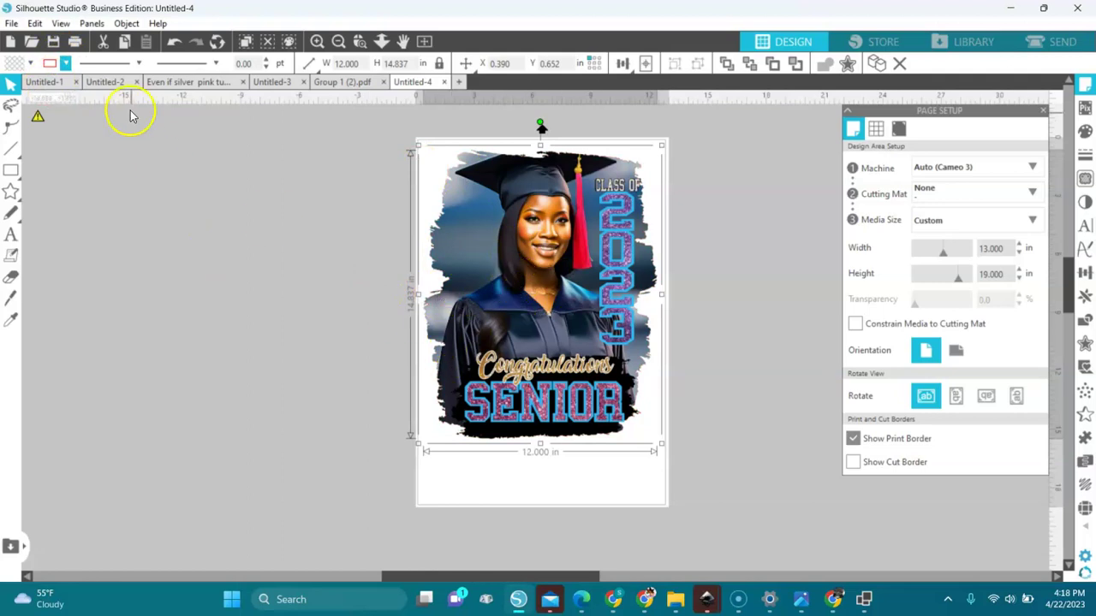
- Preview how the graduate design prints on the page, checking the upper part, and close the preview without printing
click(12, 24)
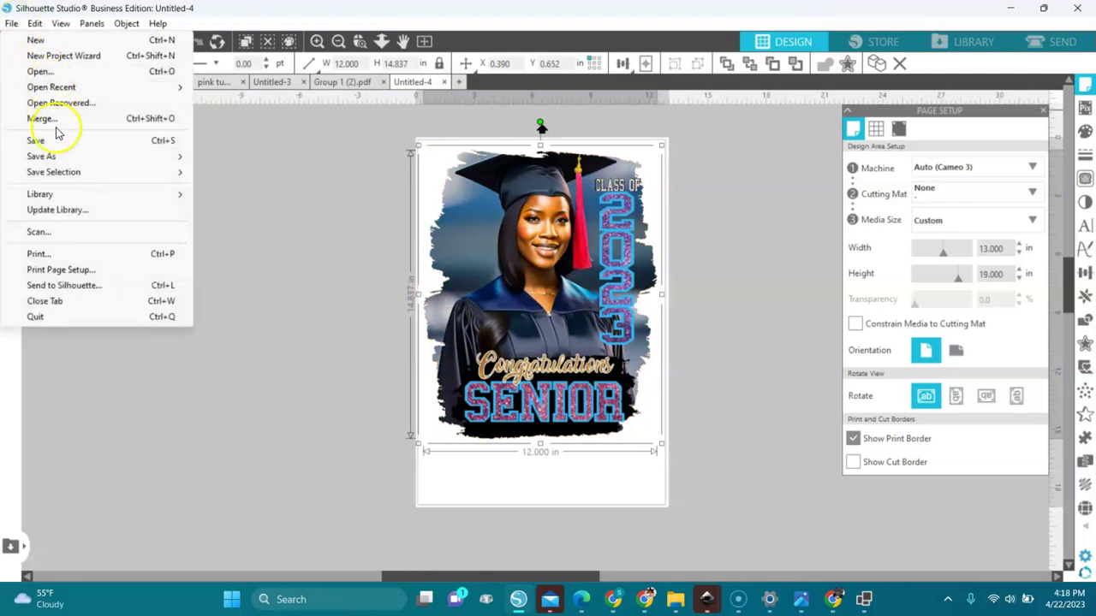
click(40, 256)
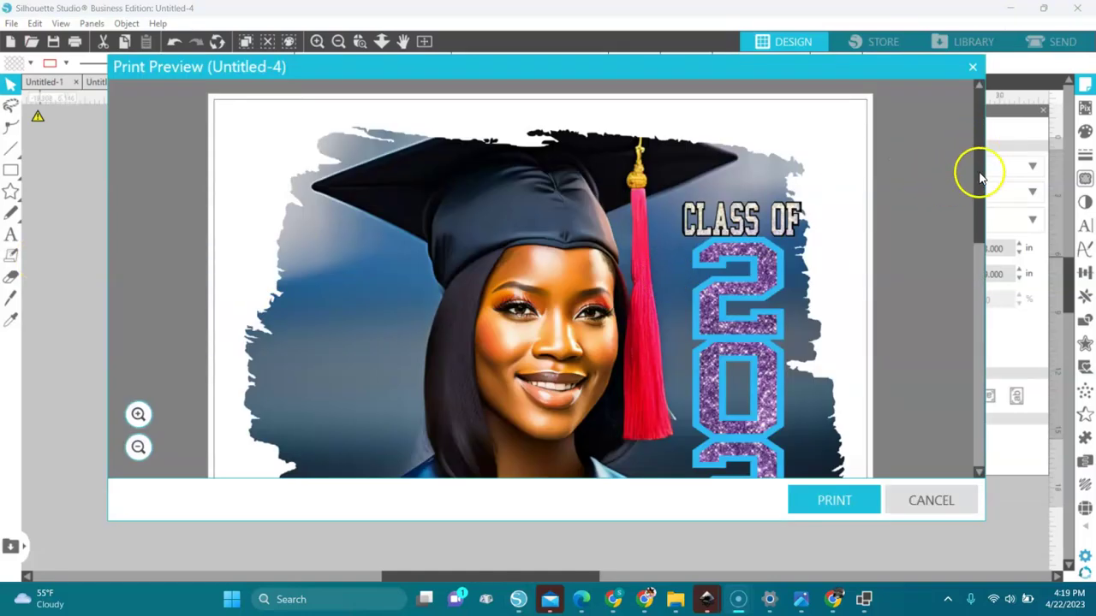
drag(980, 261, 973, 176)
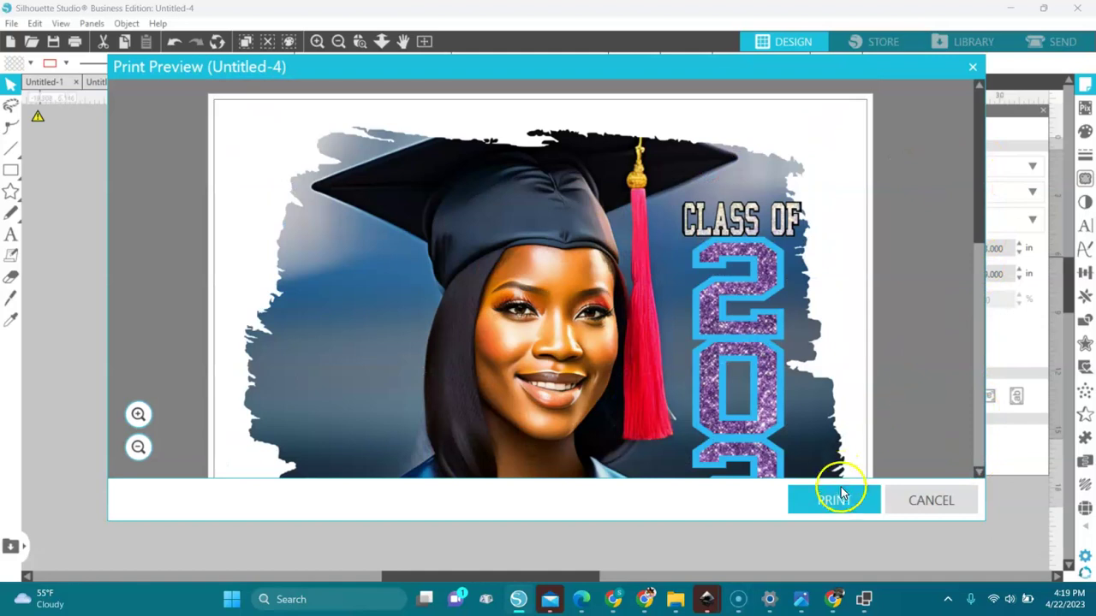
click(918, 500)
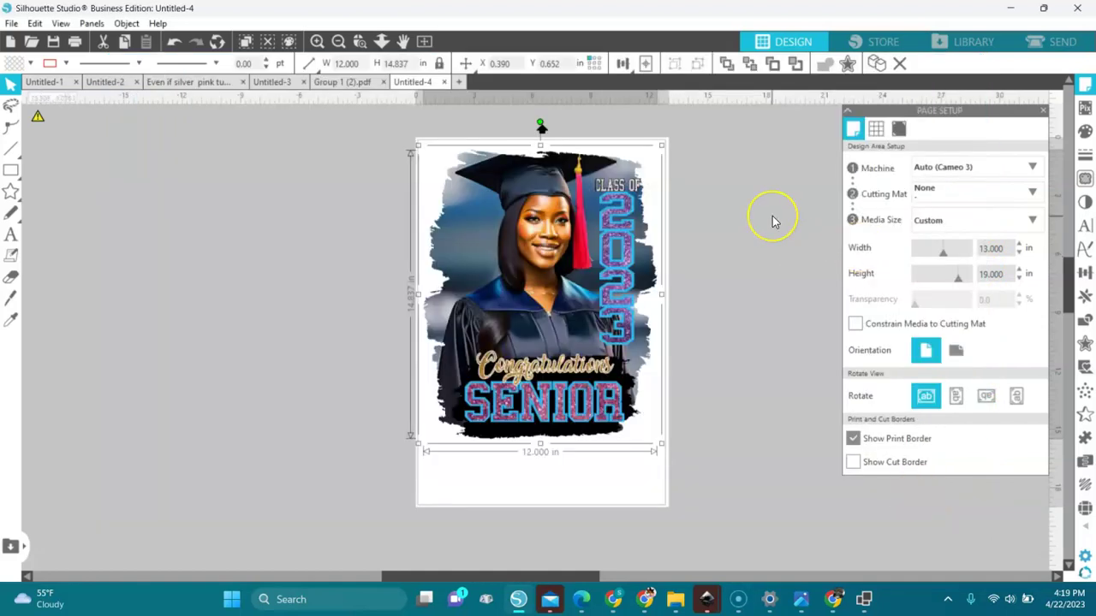